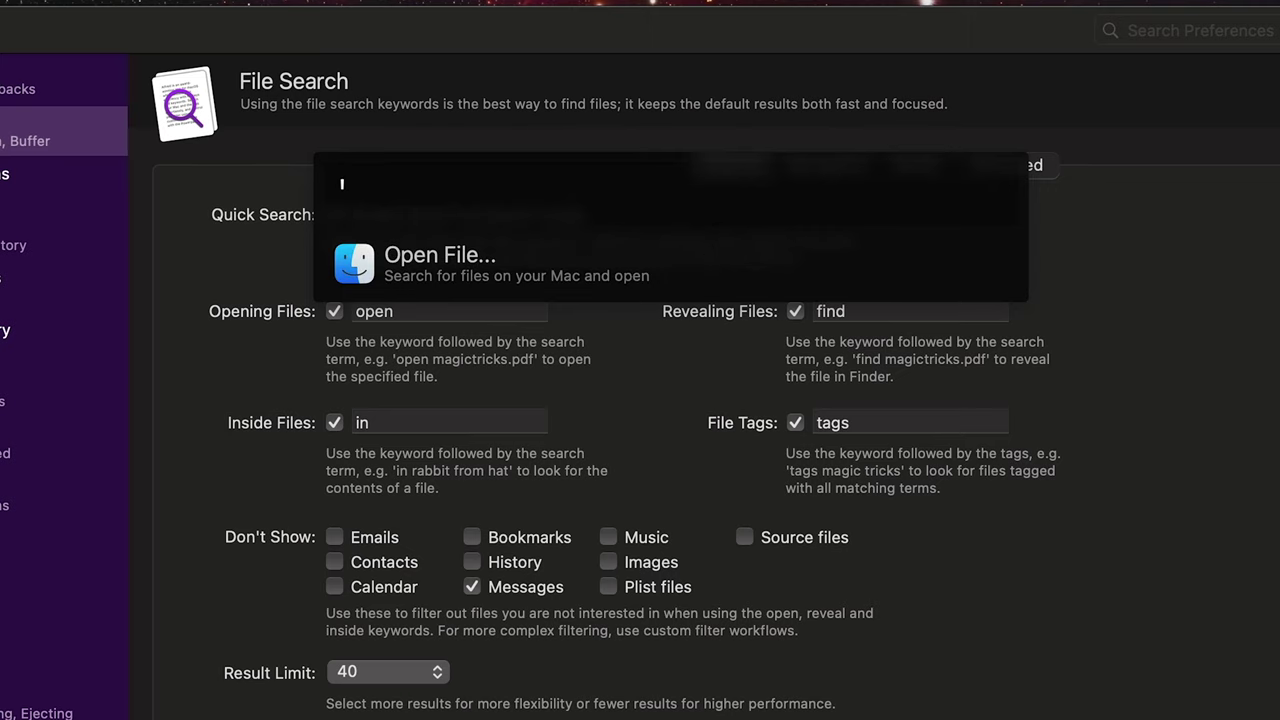
Step: Dismiss the Alfred bar to get back to the File Search Search tab
{"action": "key", "text": "Escape"}
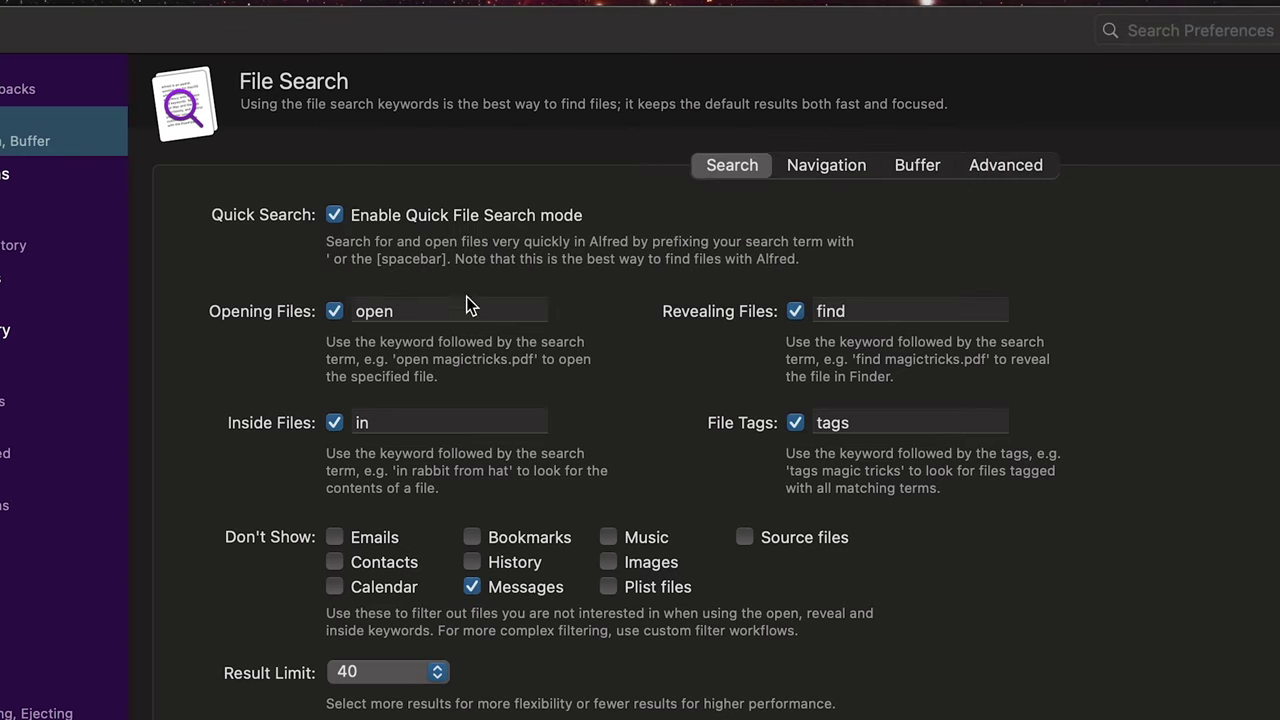
{"action": "double_click", "coordinate": [371, 302]}
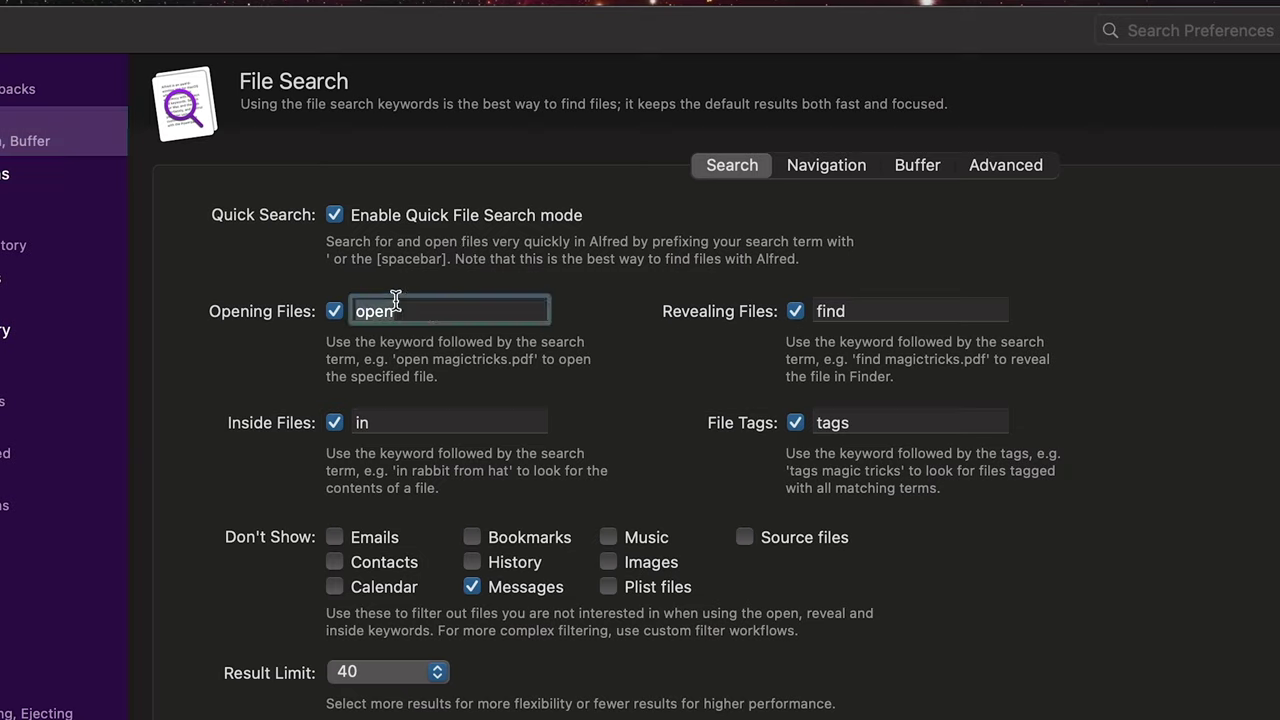
{"action": "double_click", "coordinate": [903, 308]}
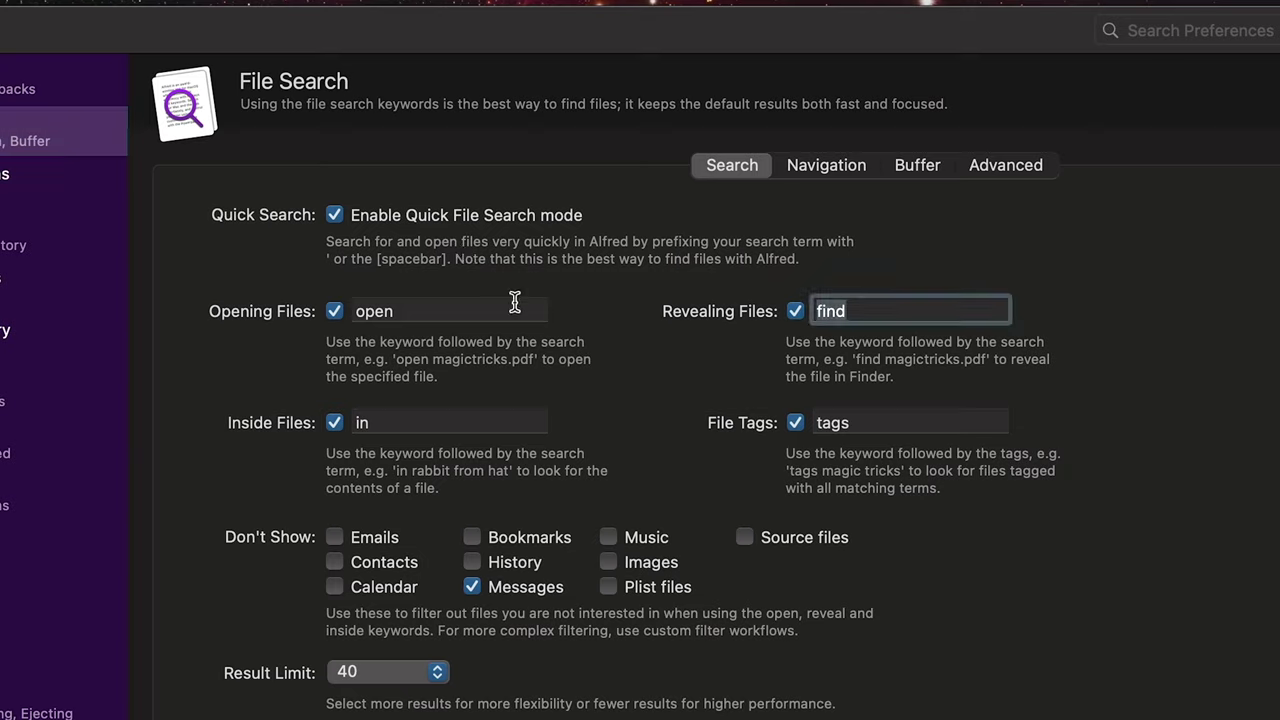
{"action": "double_click", "coordinate": [448, 311]}
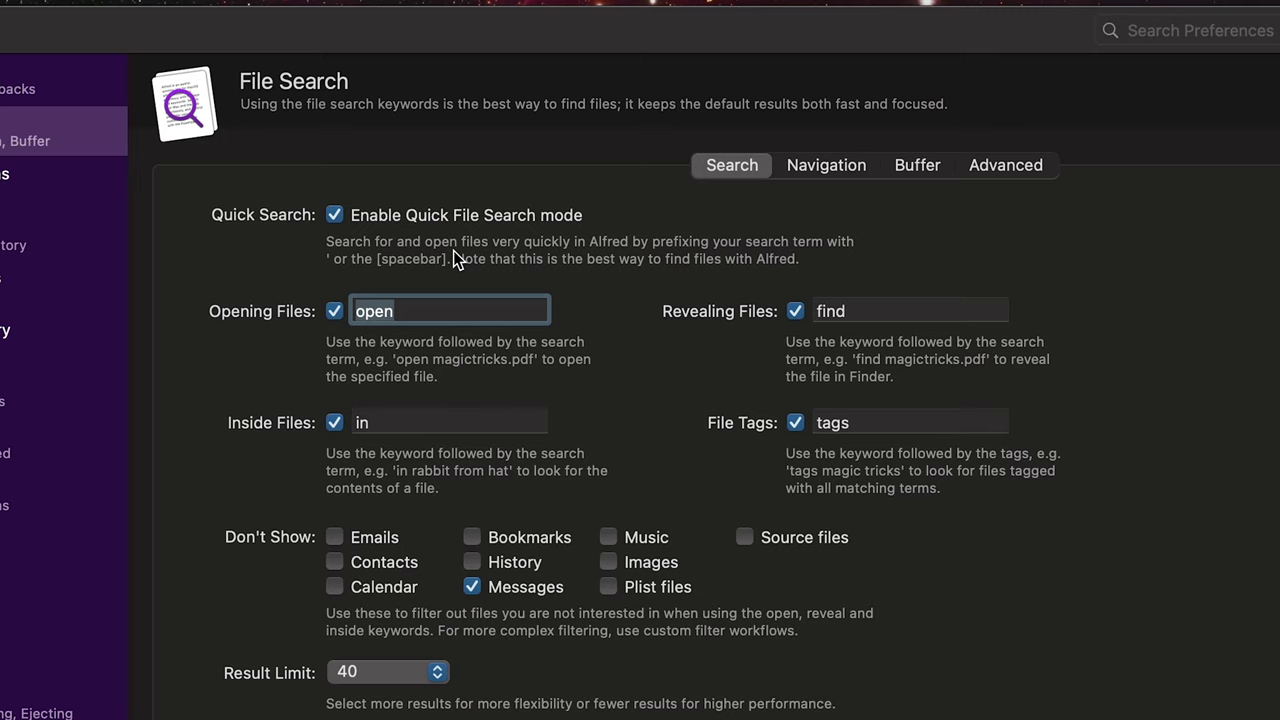
{"action": "type", "text": "o"}
{"action": "key", "text": "alt+space"}
{"action": "key", "text": "BackSpace"}
{"action": "type", "text": "o"}
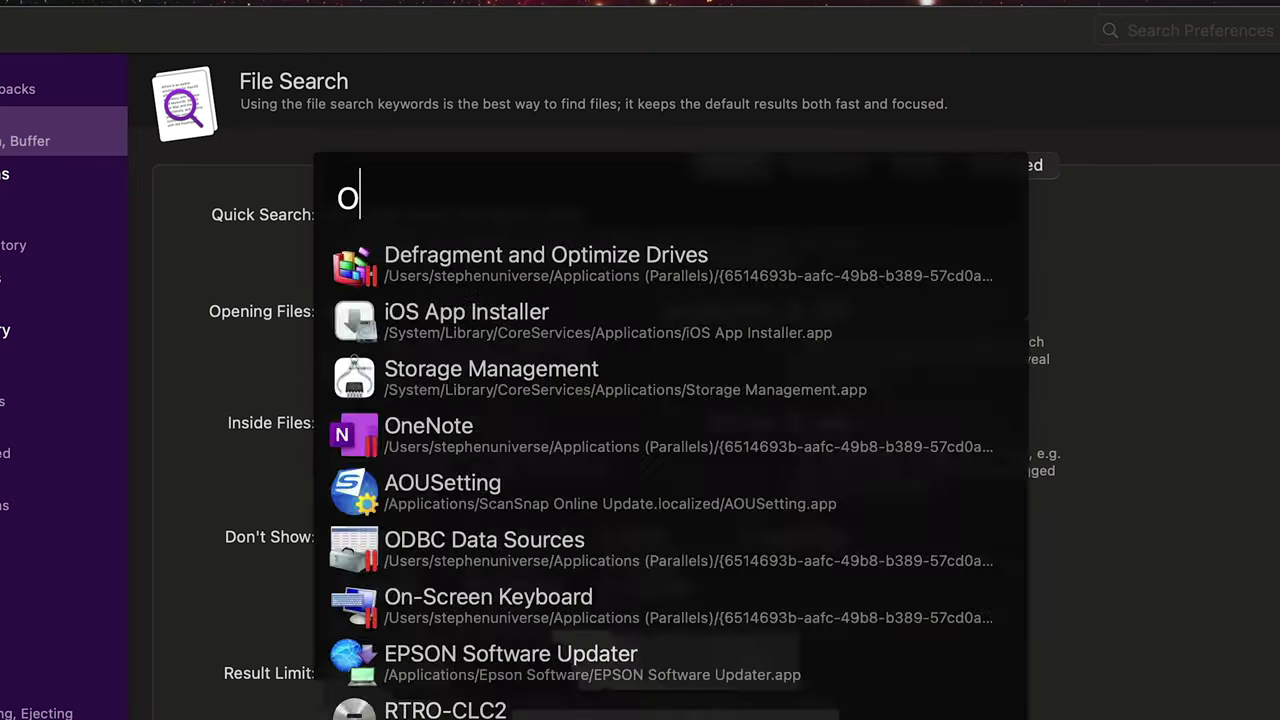
{"action": "type", "text": " test"}
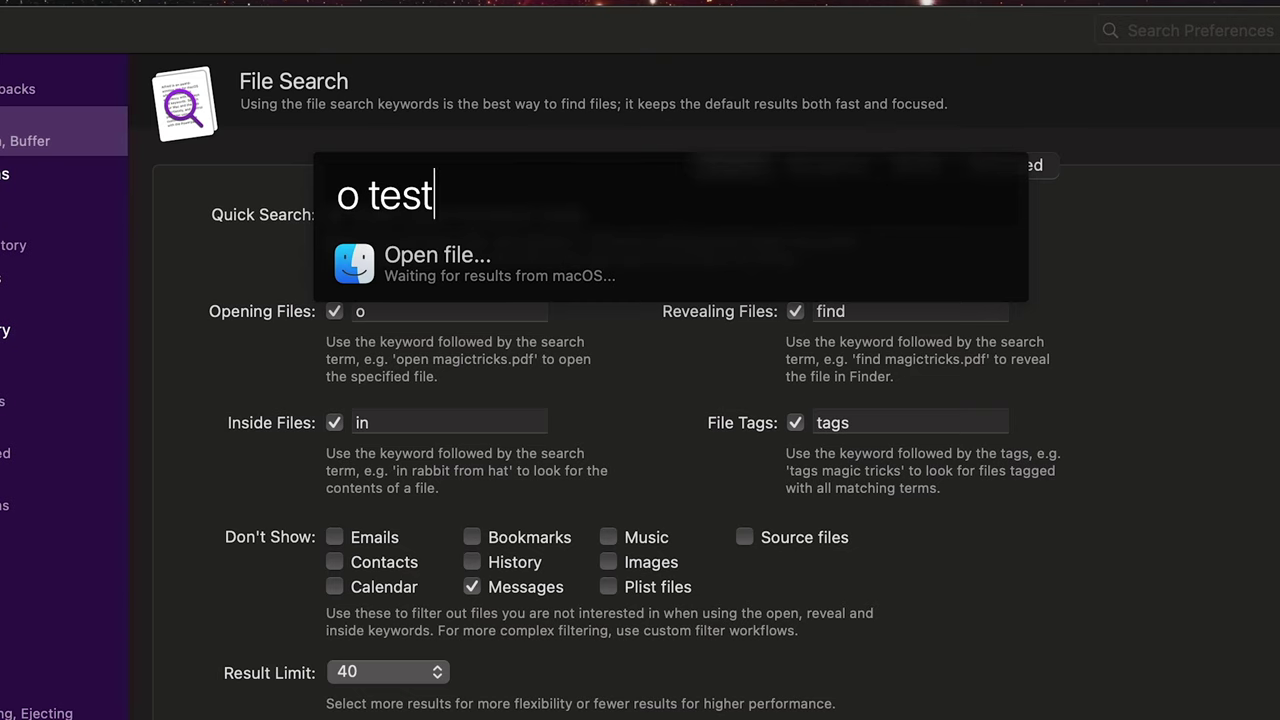
{"action": "type", "text": ".scpt"}
{"action": "key", "text": "Escape"}
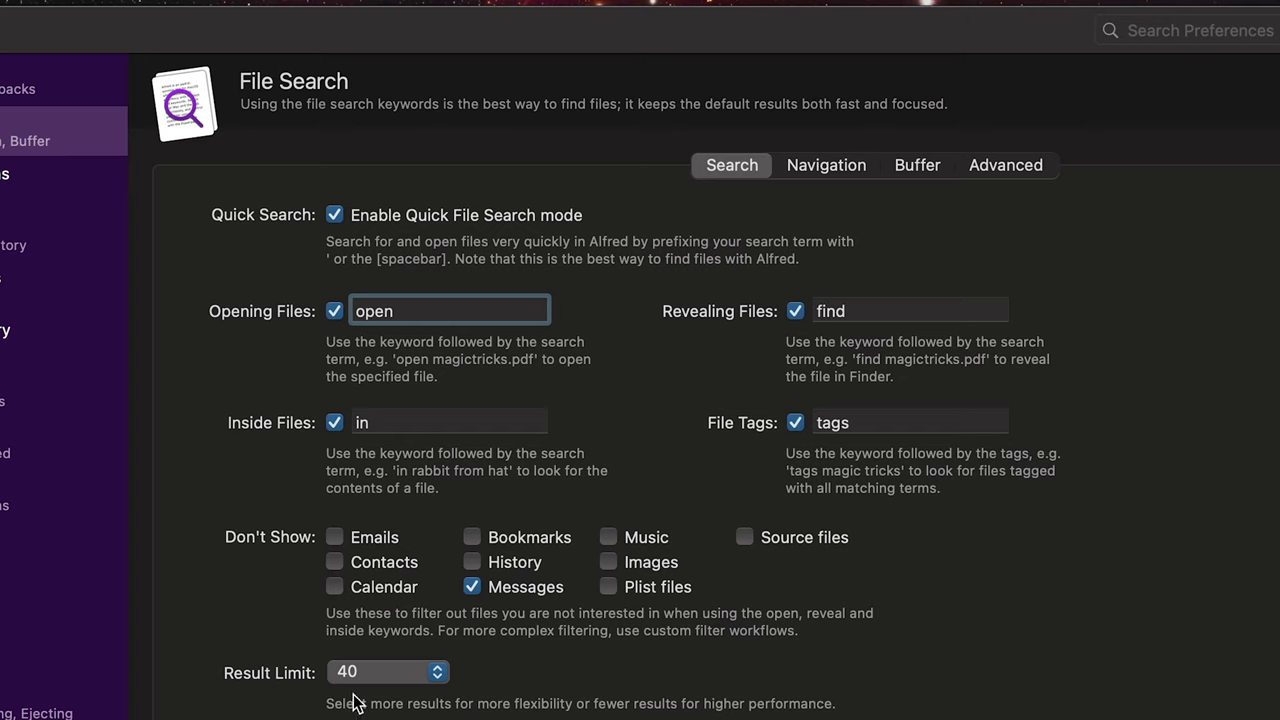
Step: Keep the Result Limit at 40 and switch to the Navigation settings
{"action": "left_click", "coordinate": [388, 672]}
{"action": "left_click", "coordinate": [378, 674]}
{"action": "left_click", "coordinate": [826, 166]}
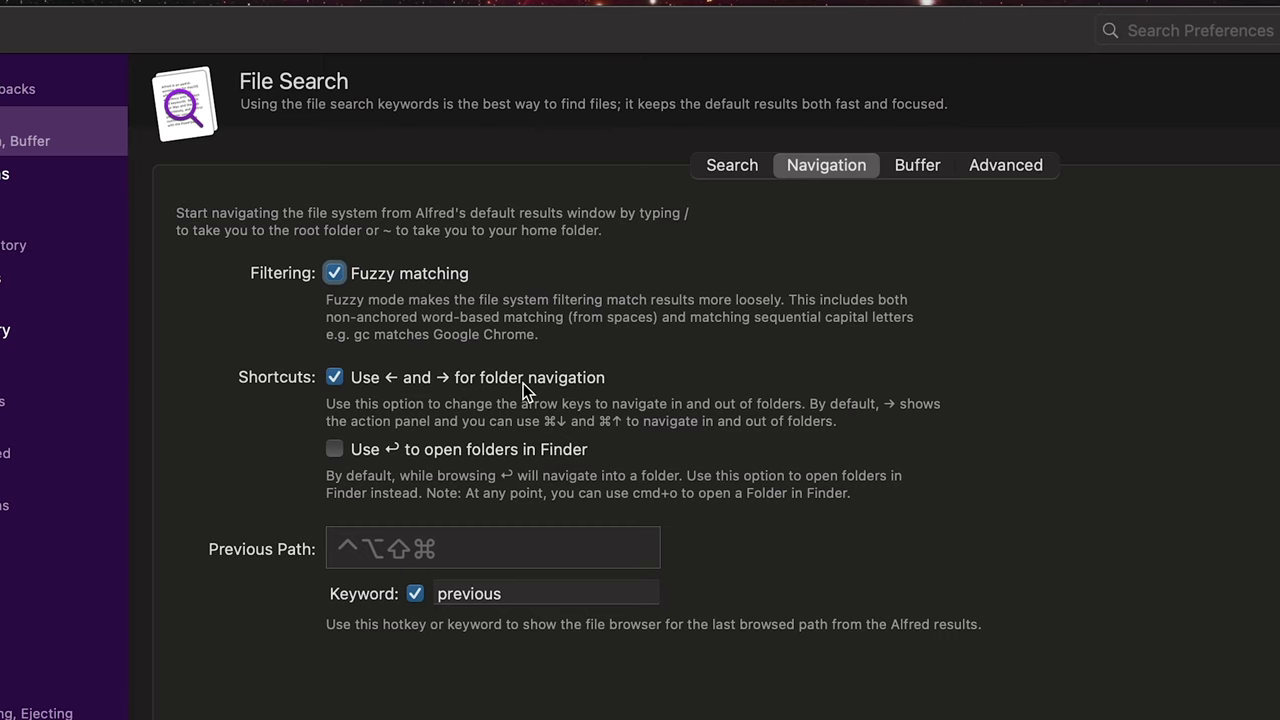
Step: Search test.scpt in Alfred and browse into its to do folder, then close the browser
{"action": "key", "text": "alt+space"}
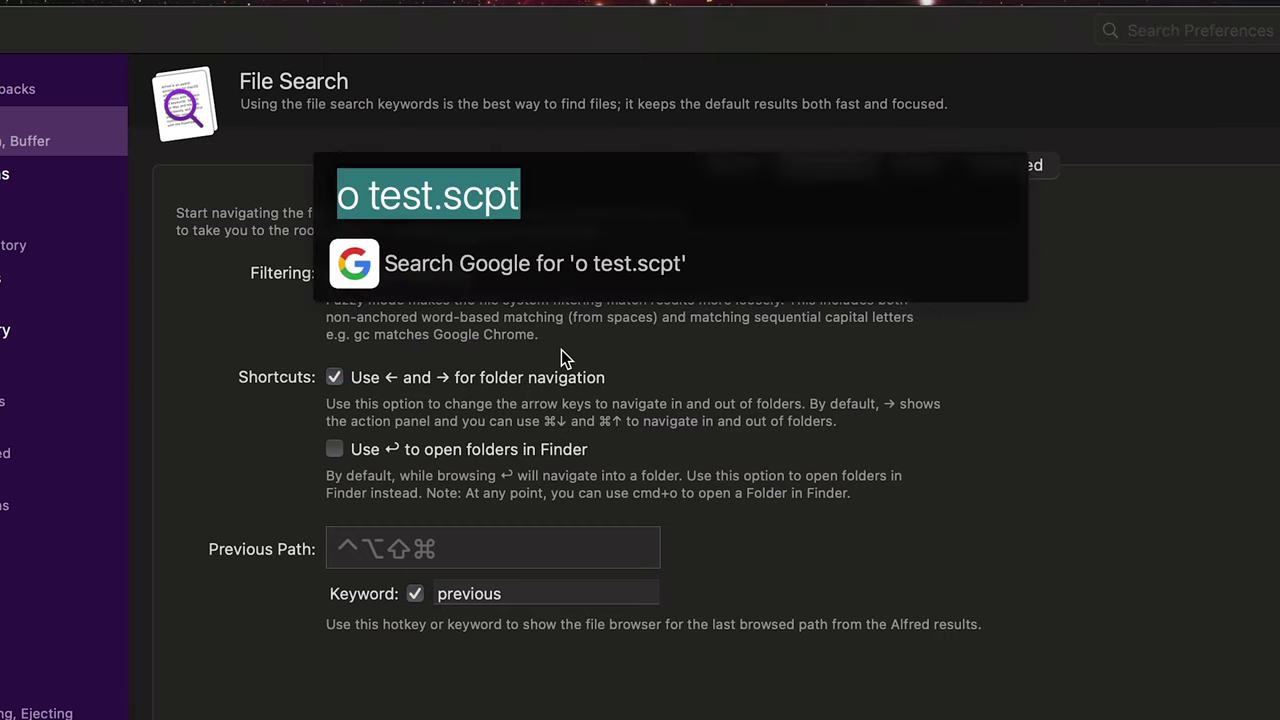
{"action": "type", "text": "test.scpt"}
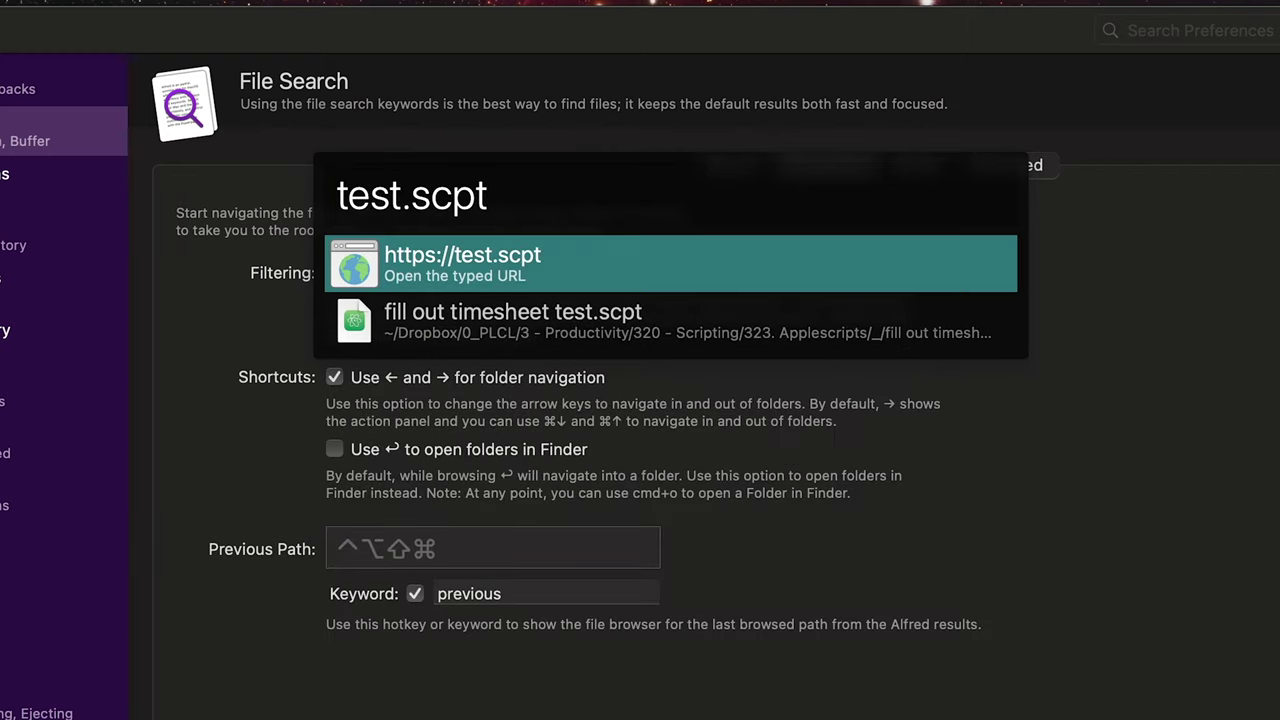
{"action": "key", "text": "Down"}
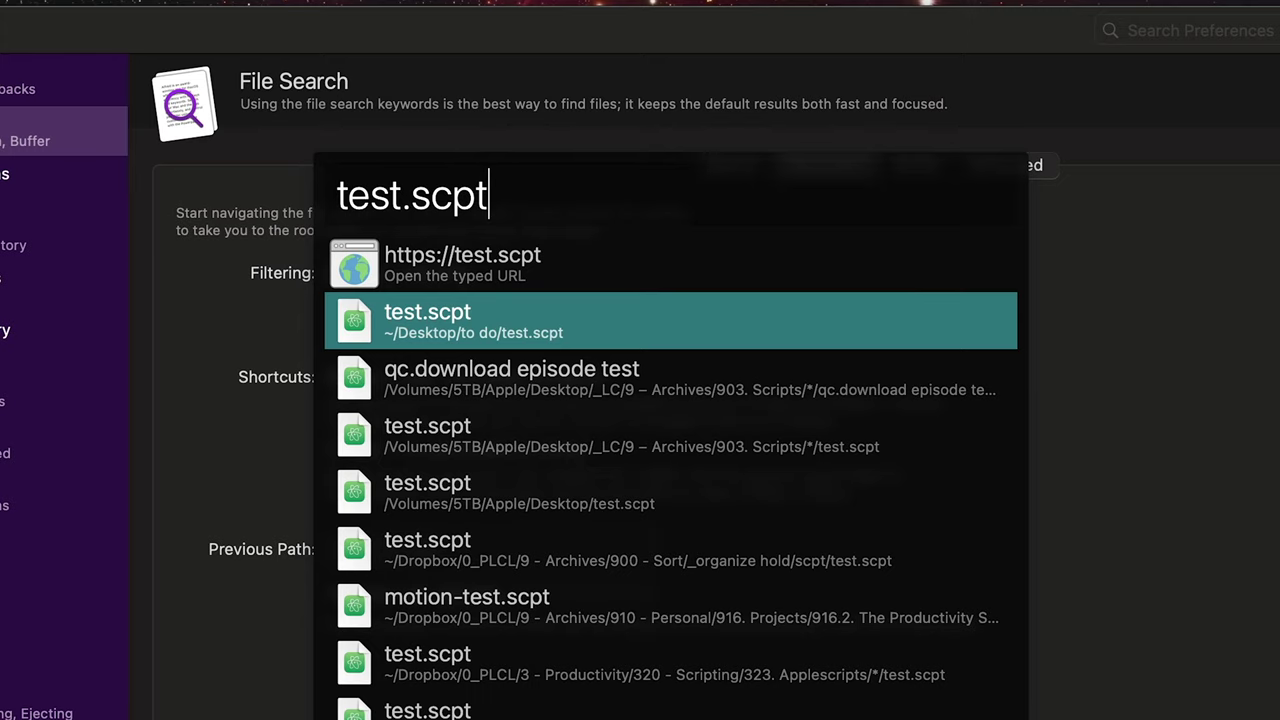
{"action": "key", "text": "cmd+Up"}
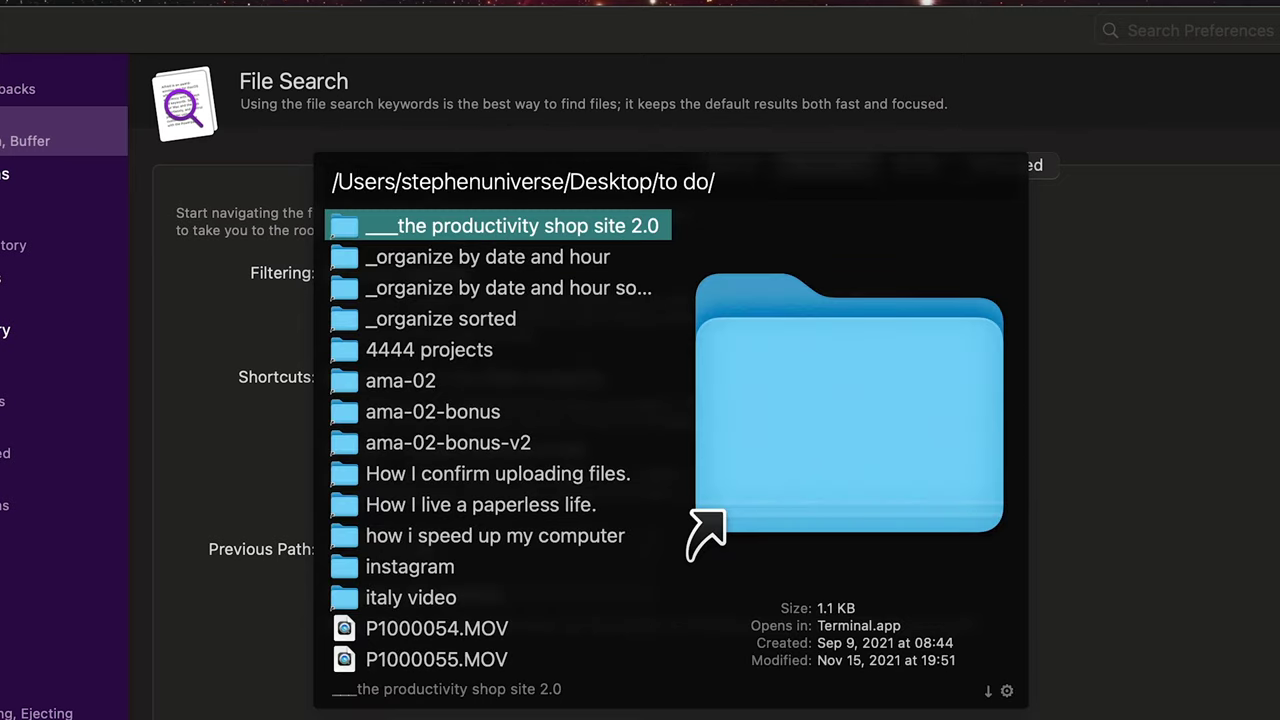
{"action": "key", "text": "Escape"}
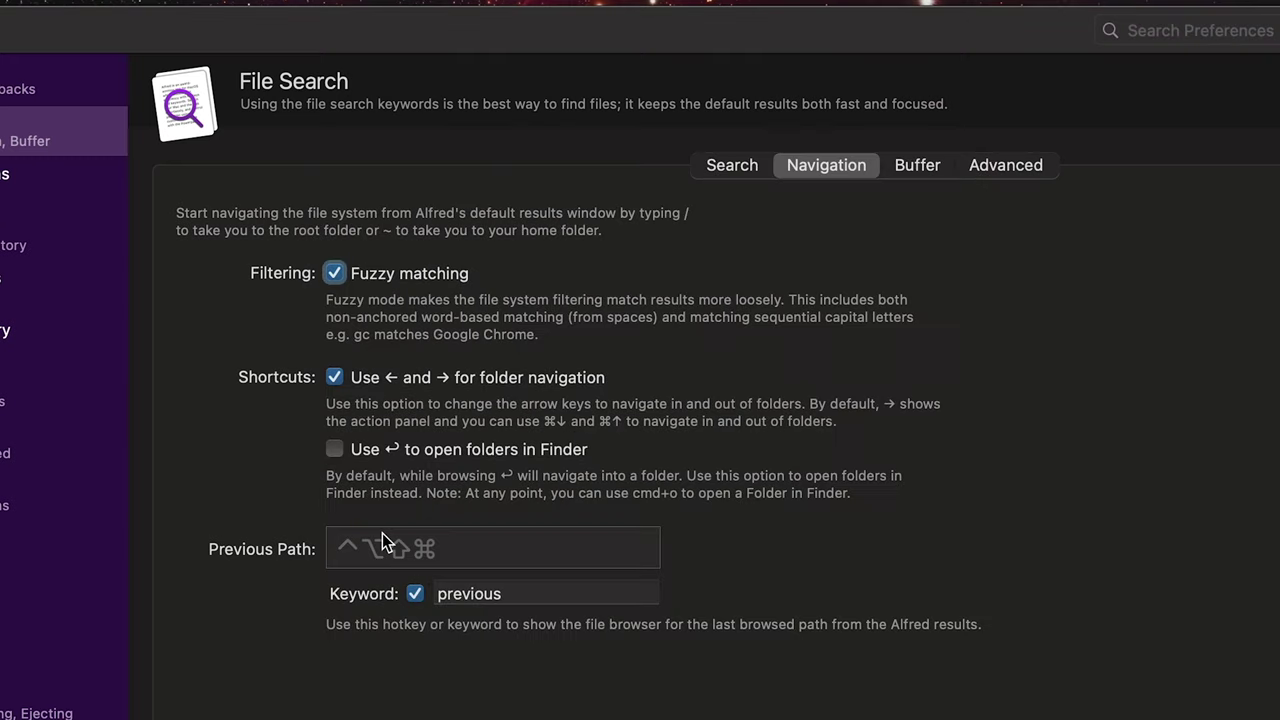
Step: Enable opening browsed folders in Finder and search '.invitations' in Alfred
{"action": "left_click", "coordinate": [340, 458]}
{"action": "key", "text": "alt+space"}
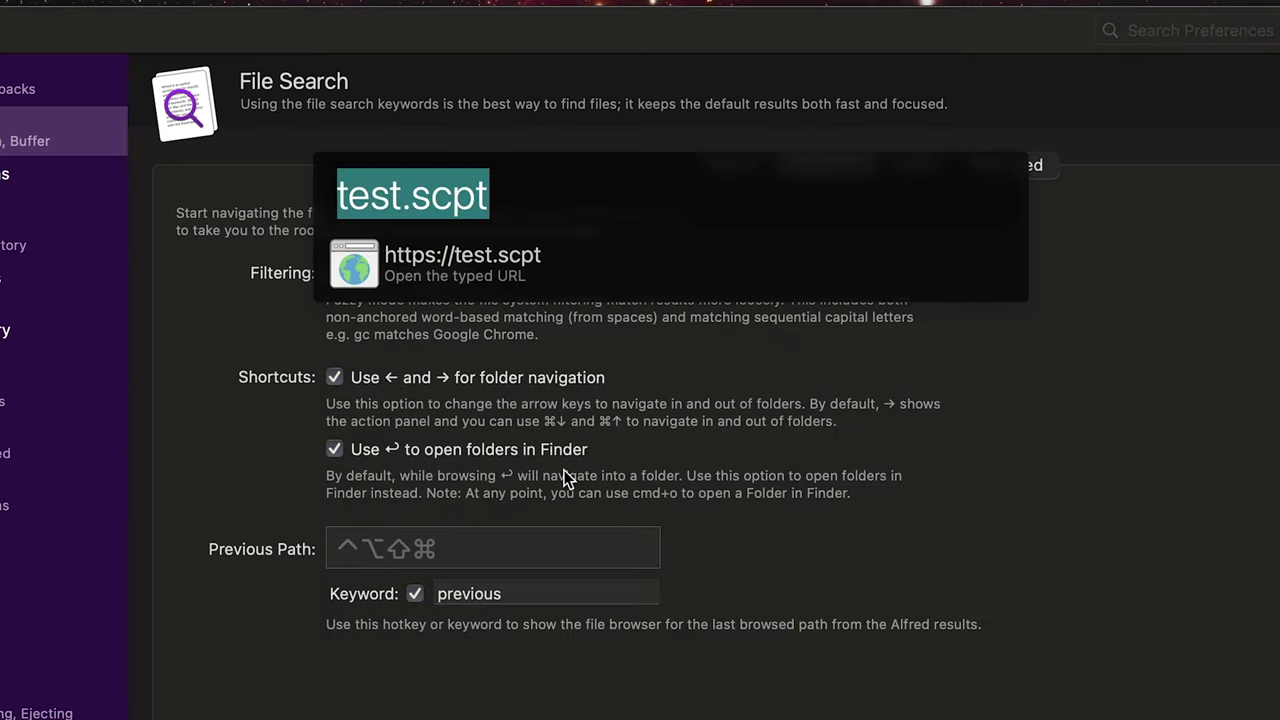
{"action": "type", "text": "invigat"}
{"action": "key", "text": "super+a"}
{"action": "type", "text": ".in"}
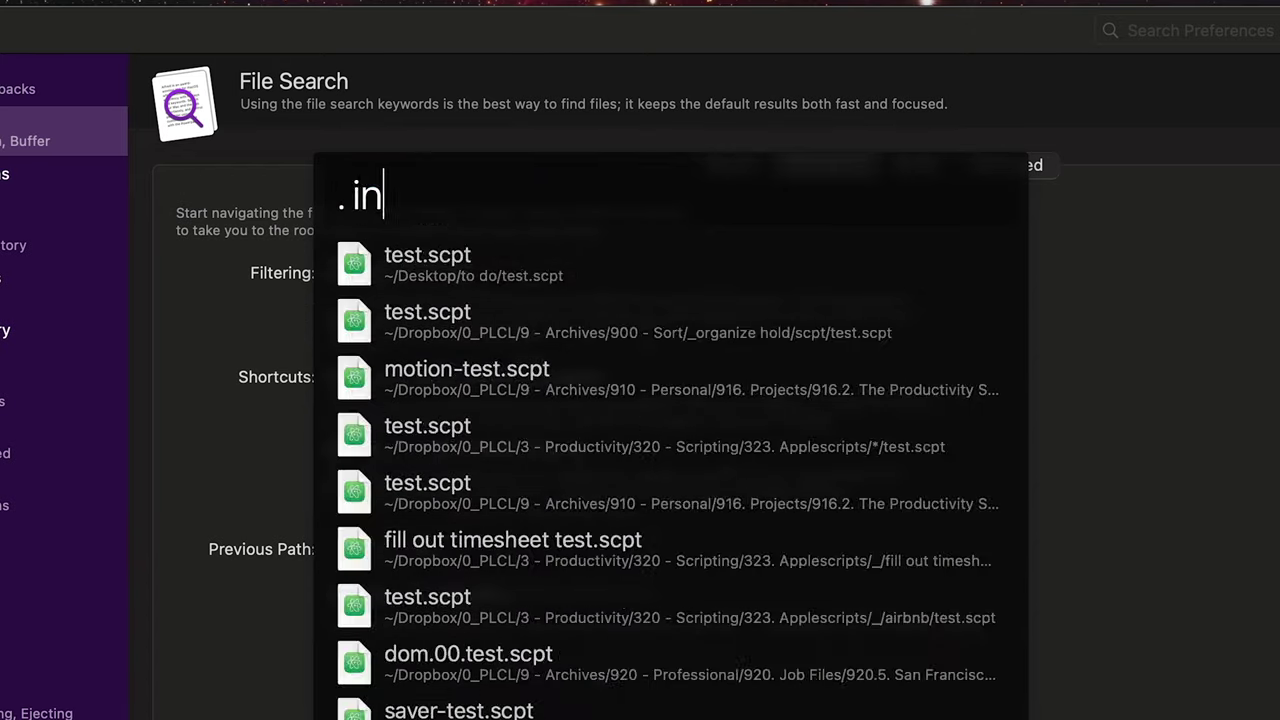
{"action": "type", "text": "vitations"}
{"action": "key", "text": "super+a"}
Step: Browse into 126. Invitations and open the 126. LC-1 Envelope Ticket Layouts folder in Finder
{"action": "key", "text": "Right"}
{"action": "key", "text": "Right"}
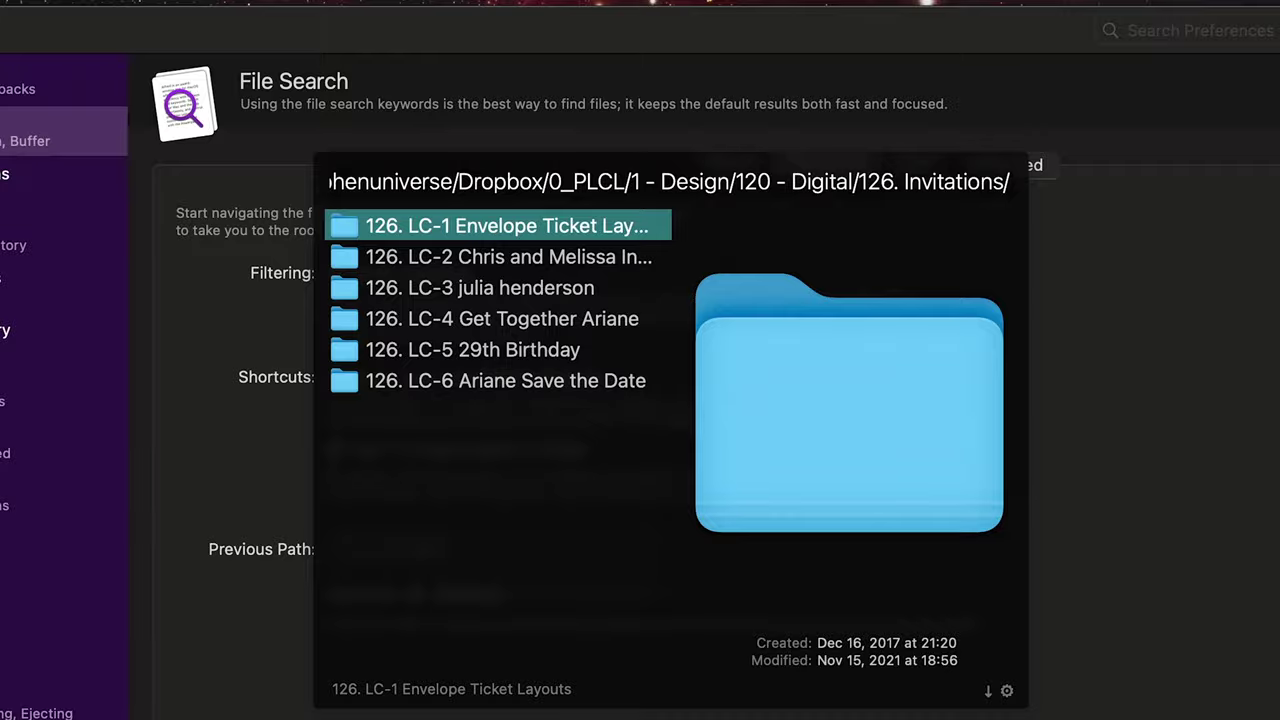
{"action": "key", "text": "Return"}
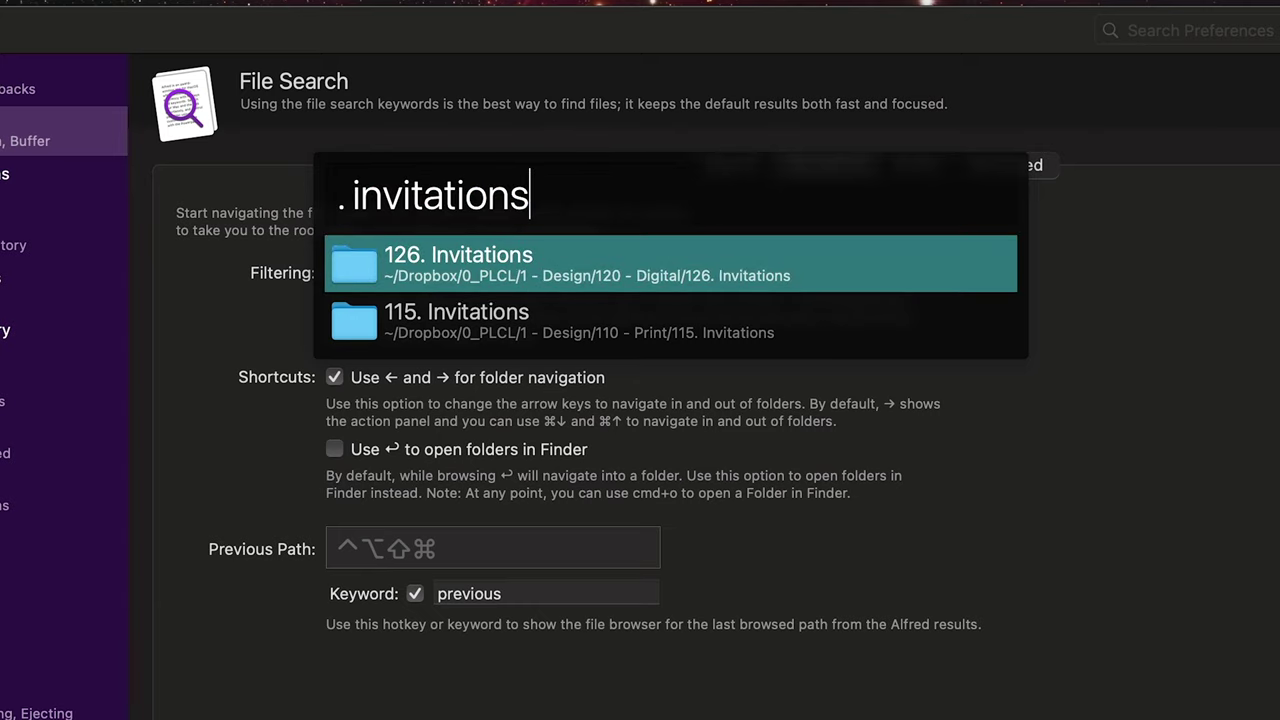
{"action": "key", "text": "Right"}
{"action": "key", "text": "Right"}
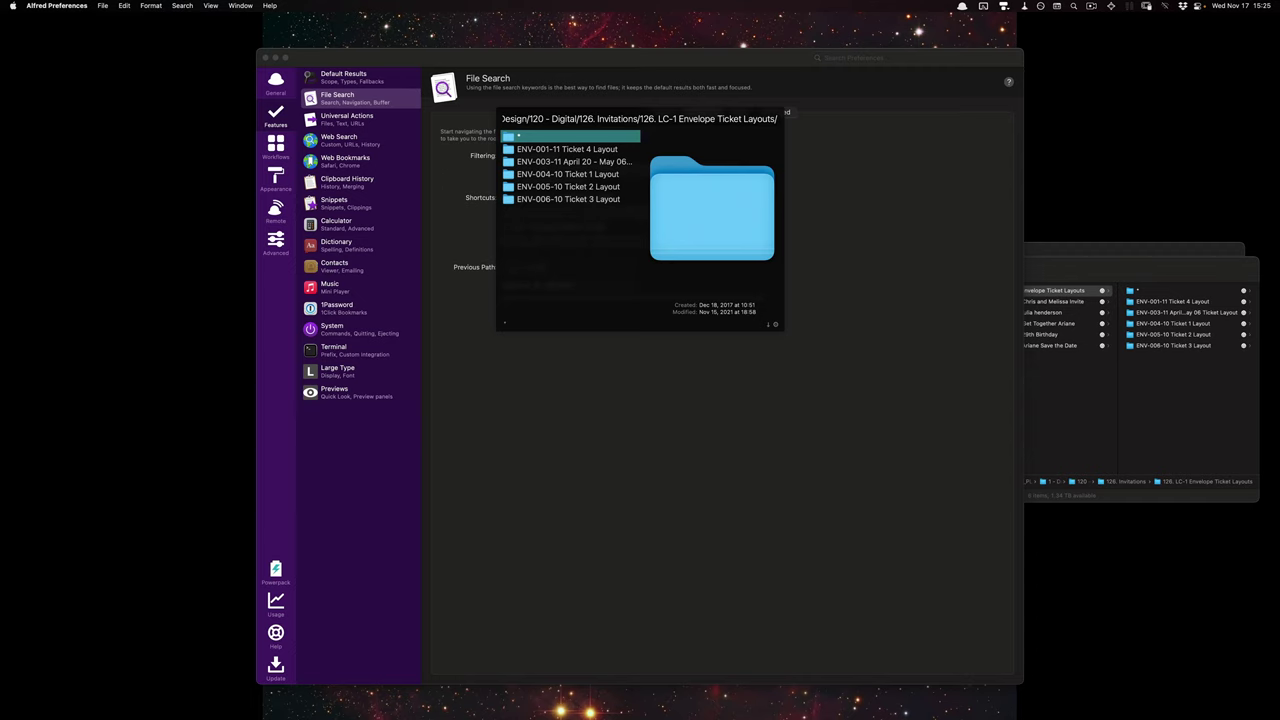
Step: Dismiss the file browser and run Browse Previous Path to reopen the 126. LC-1 folder
{"action": "key", "text": "Return"}
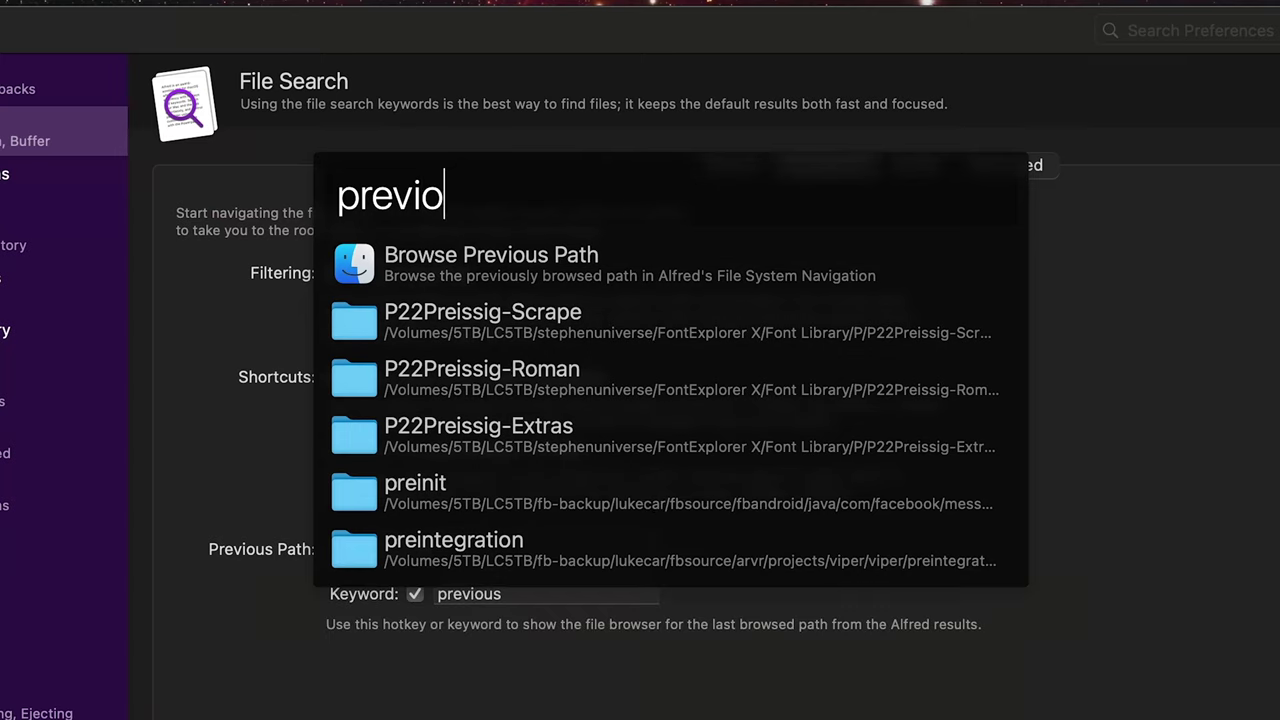
{"action": "type", "text": "us"}
{"action": "key", "text": "Return"}
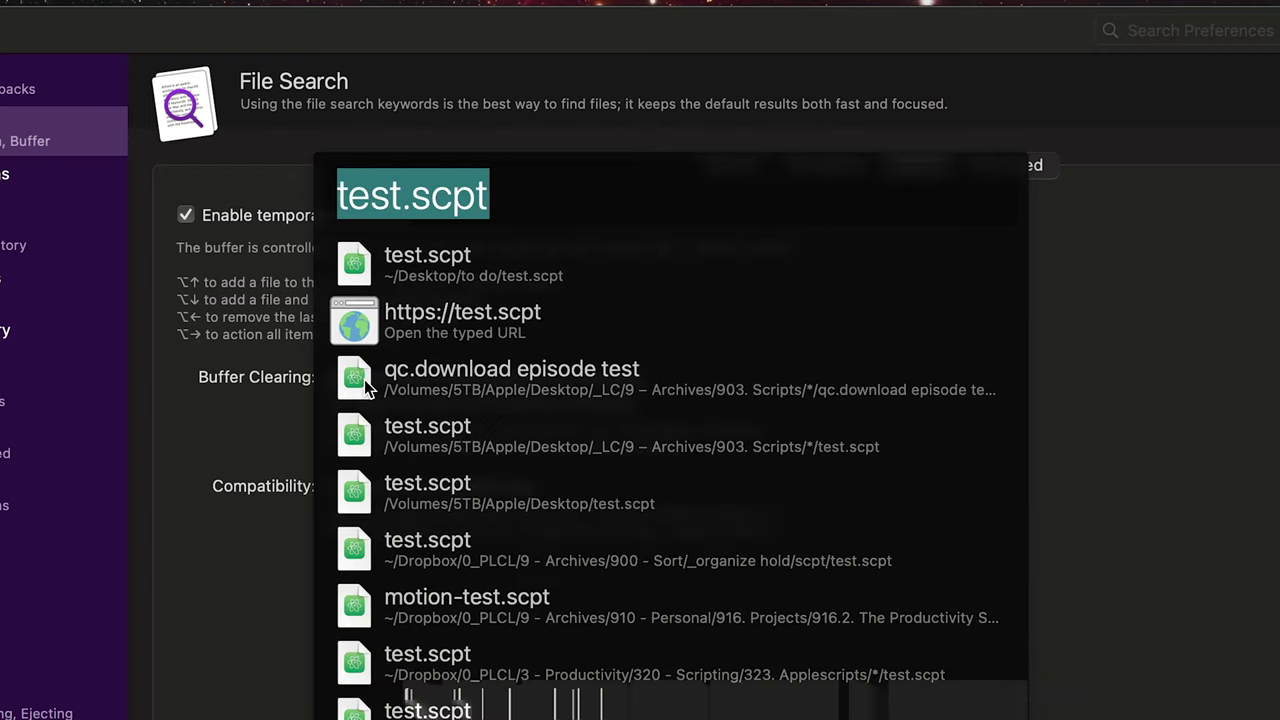
Step: Cycle Alfred's query history back to the invitations search and show the Advanced settings
{"action": "key", "text": "Escape"}
{"action": "key", "text": "alt+space"}
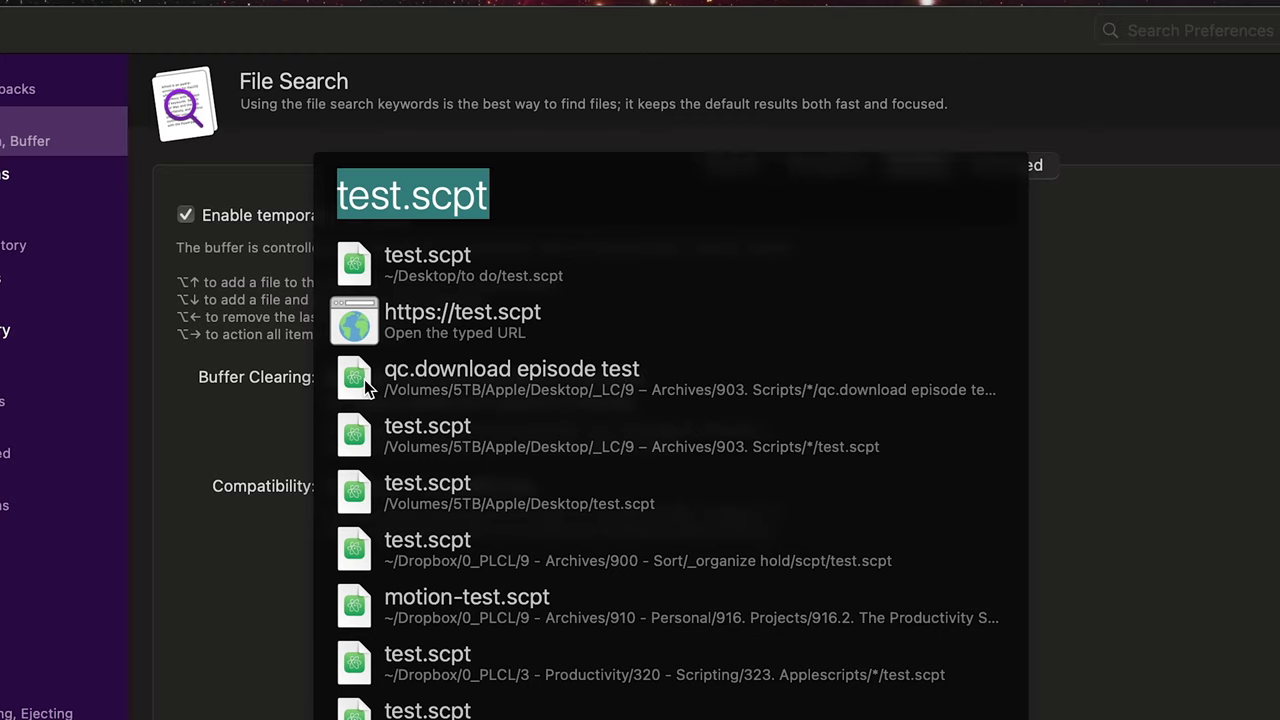
{"action": "key", "text": "alt+Up"}
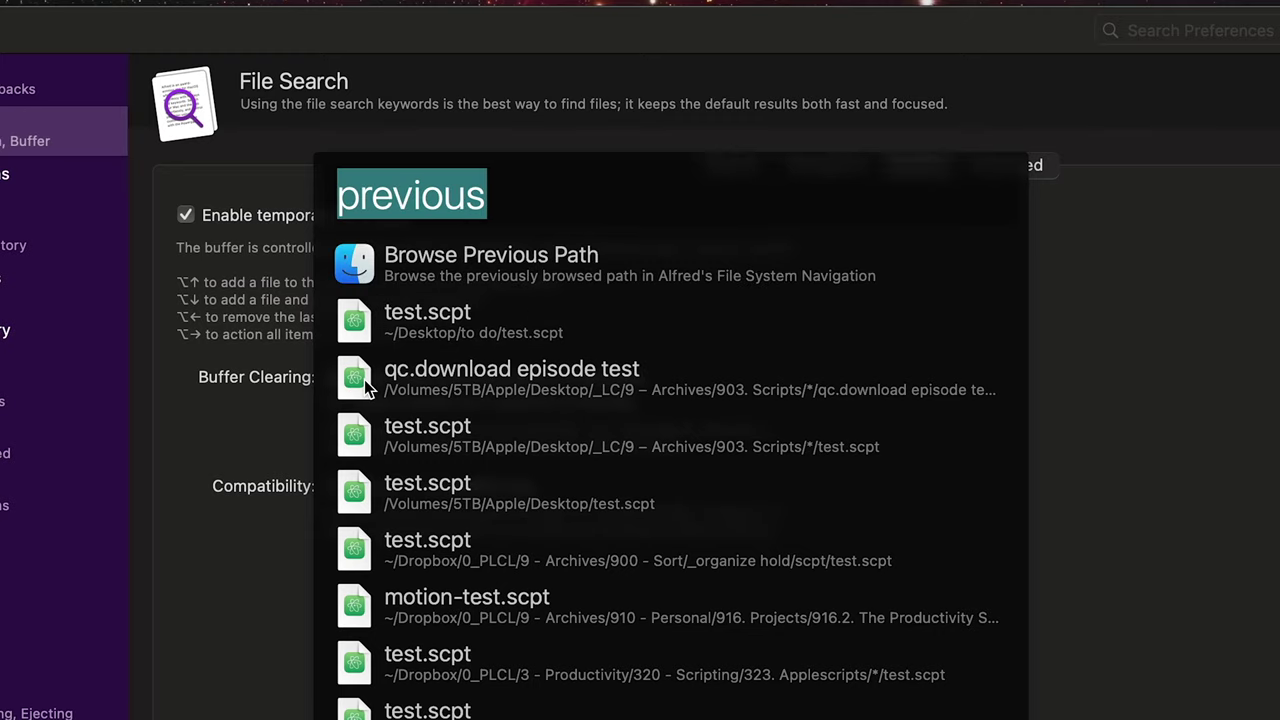
{"action": "key", "text": "alt+Up"}
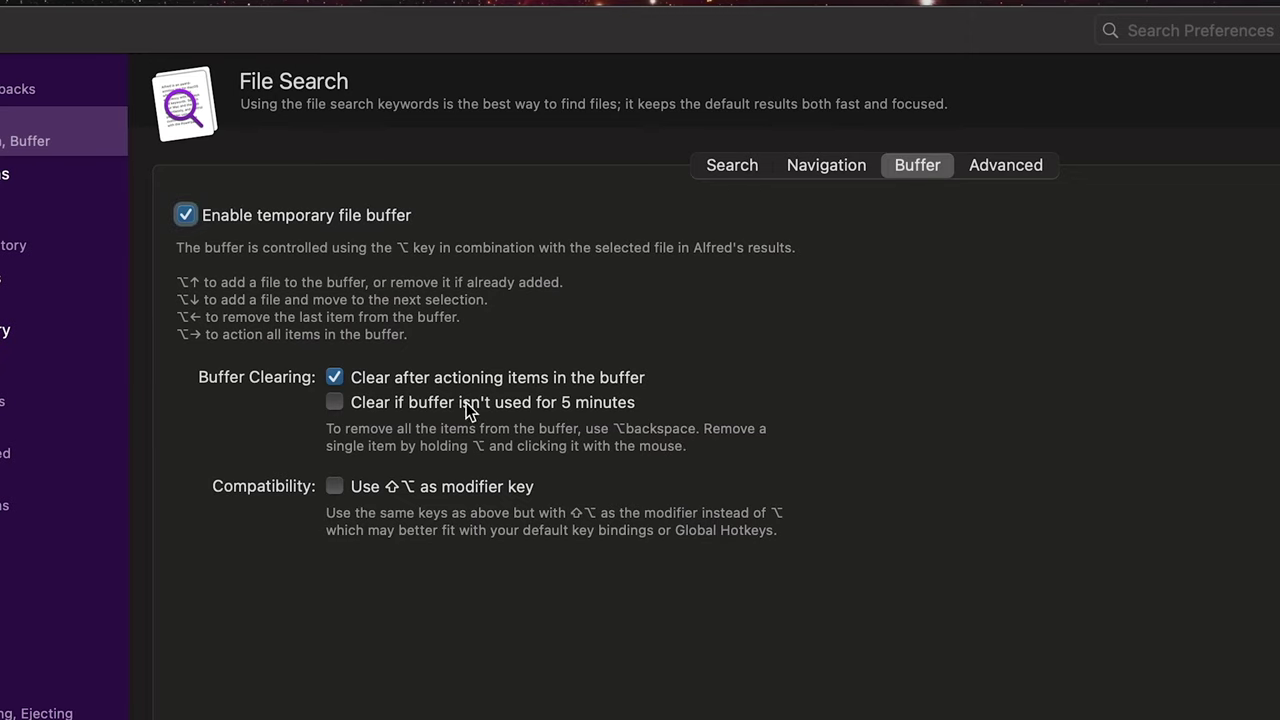
{"action": "left_click", "coordinate": [1005, 165]}
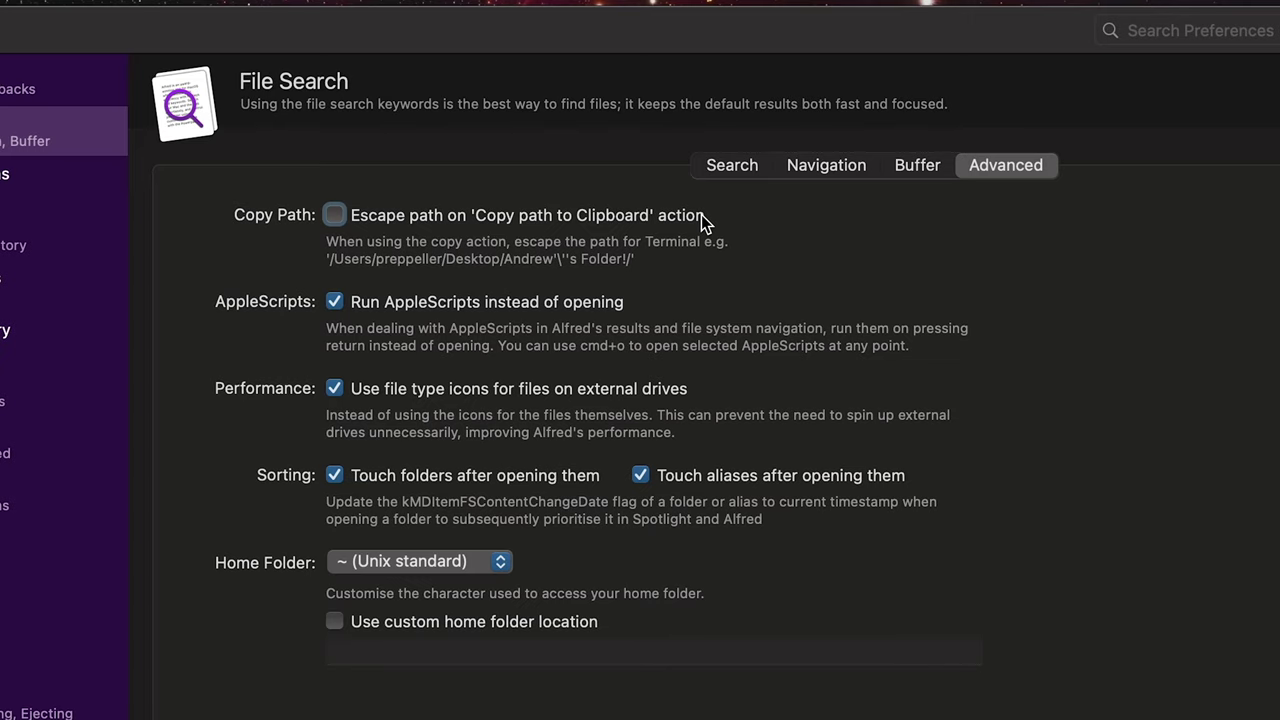
Step: Copy the 126. Invitations folder path to the clipboard via Alfred's action panel
{"action": "key", "text": "alt+space"}
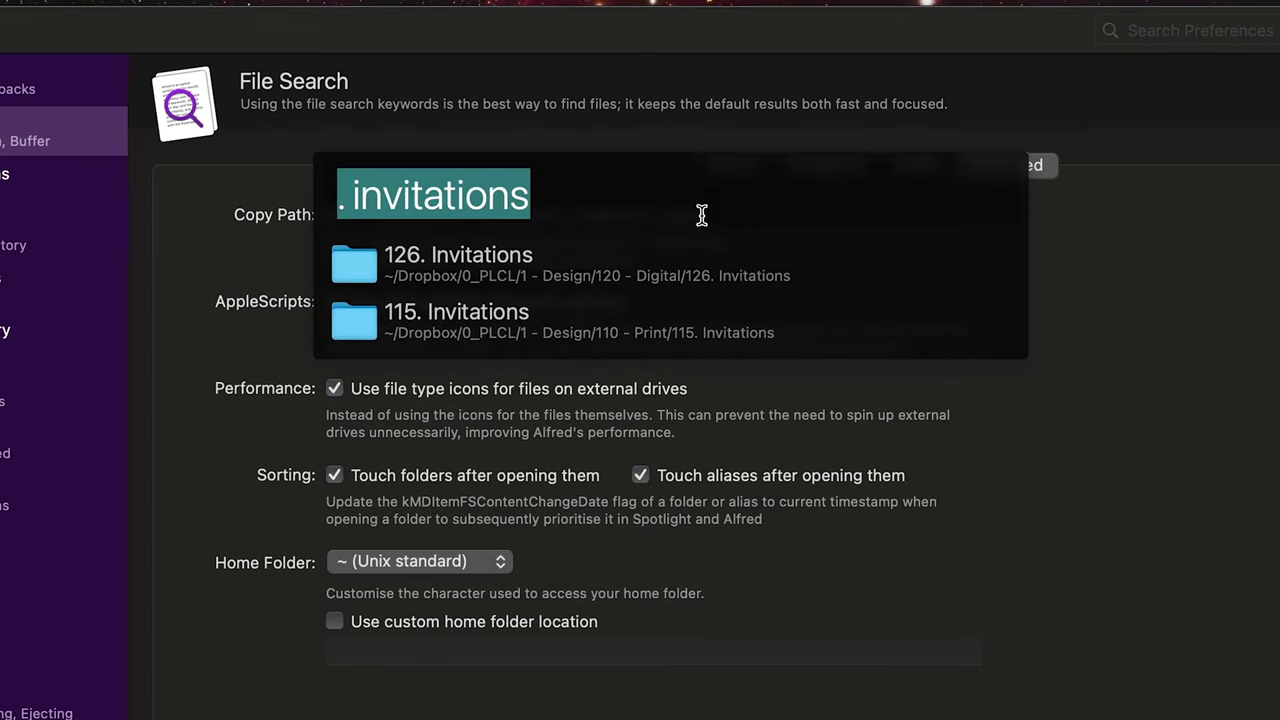
{"action": "key", "text": "Right"}
{"action": "type", "text": "cop"}
{"action": "key", "text": "Down"}
{"action": "key", "text": "Return"}
Step: Launch TextEdit and paste the copied folder path into a new document
{"action": "key", "text": "alt+space"}
{"action": "type", "text": "text"}
{"action": "key", "text": "Return"}
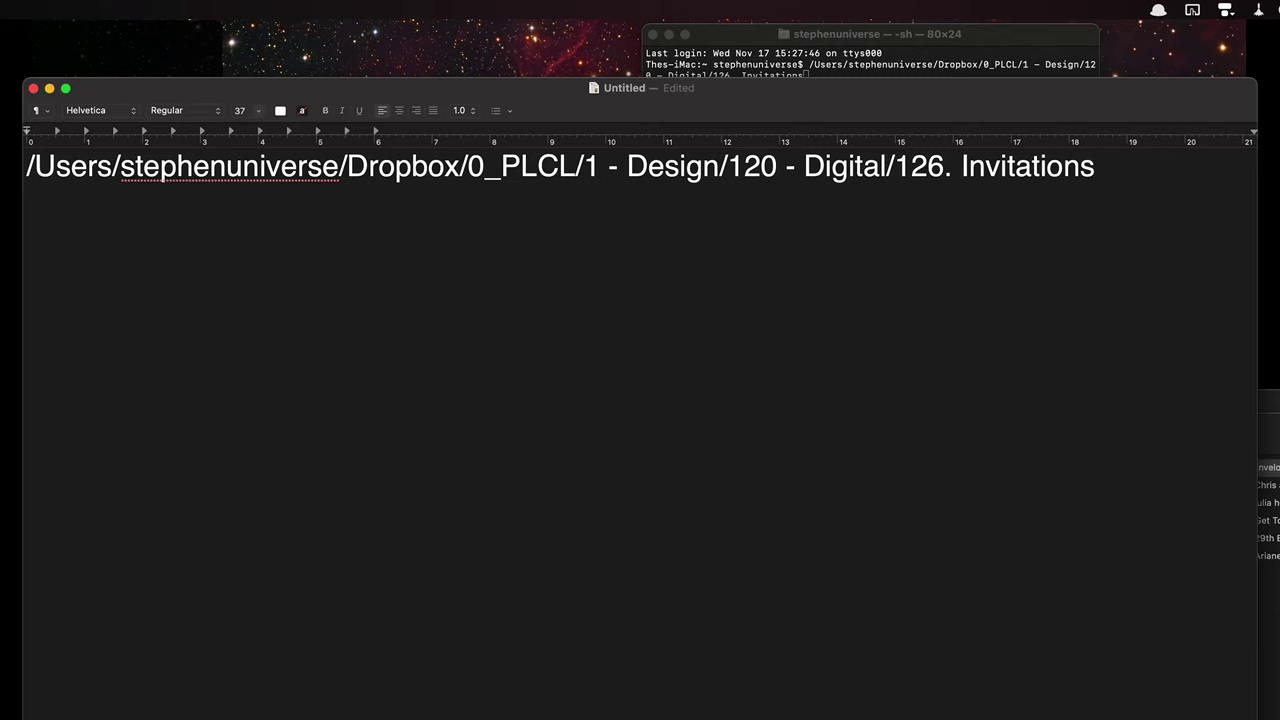
{"action": "type", "text": "\\"}
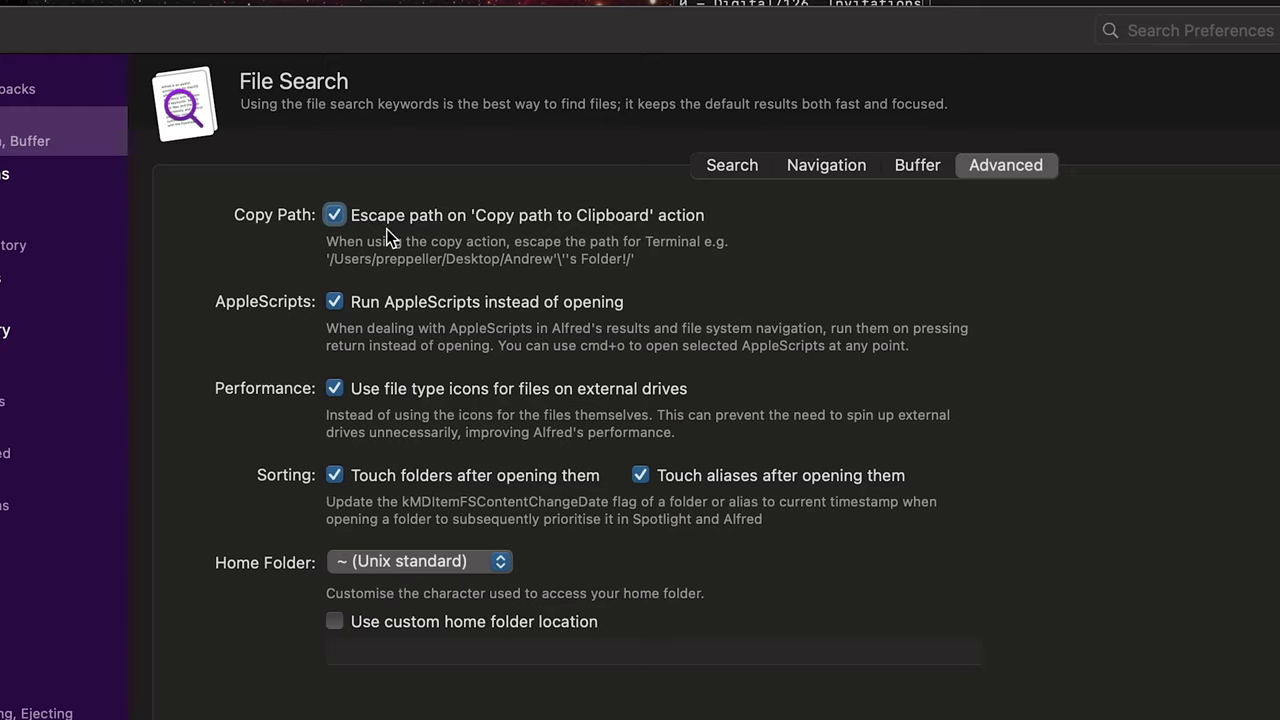
Step: Turn off path escaping and run the test.scpt AppleScript from Alfred
{"action": "left_click", "coordinate": [392, 220]}
{"action": "key", "text": "alt+space"}
{"action": "type", "text": "test.scpt"}
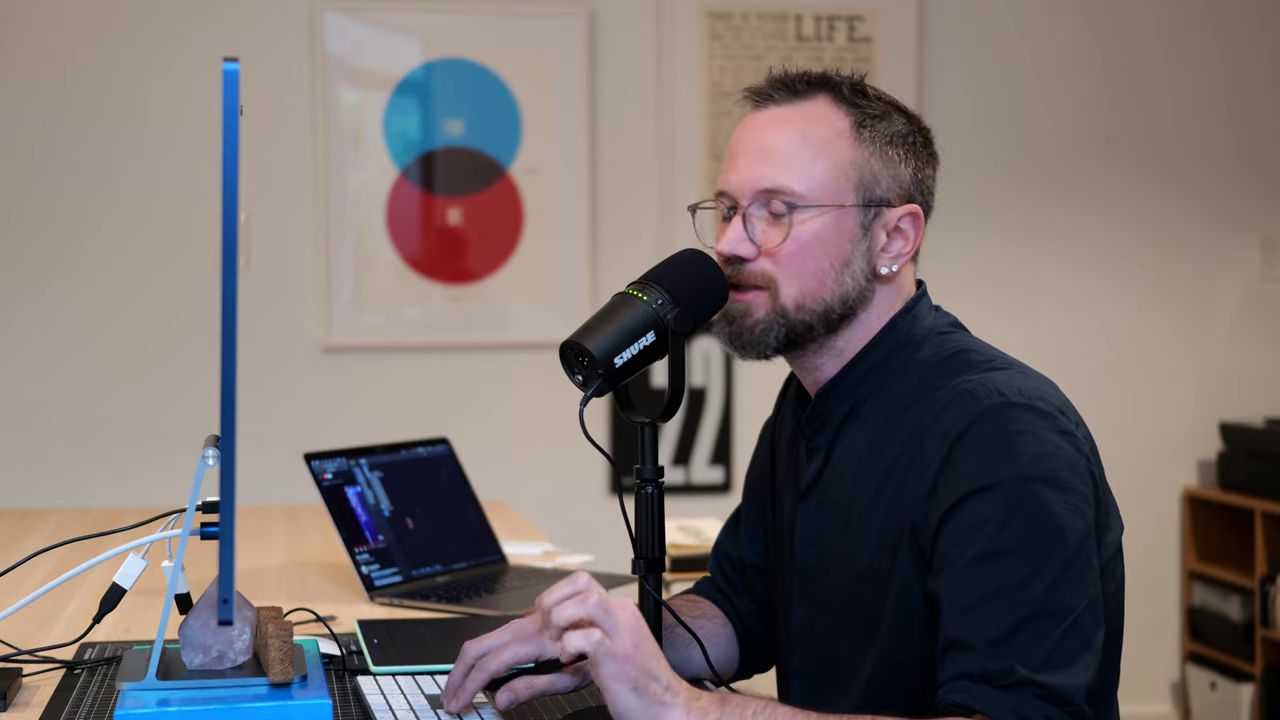
{"action": "key", "text": "Return"}
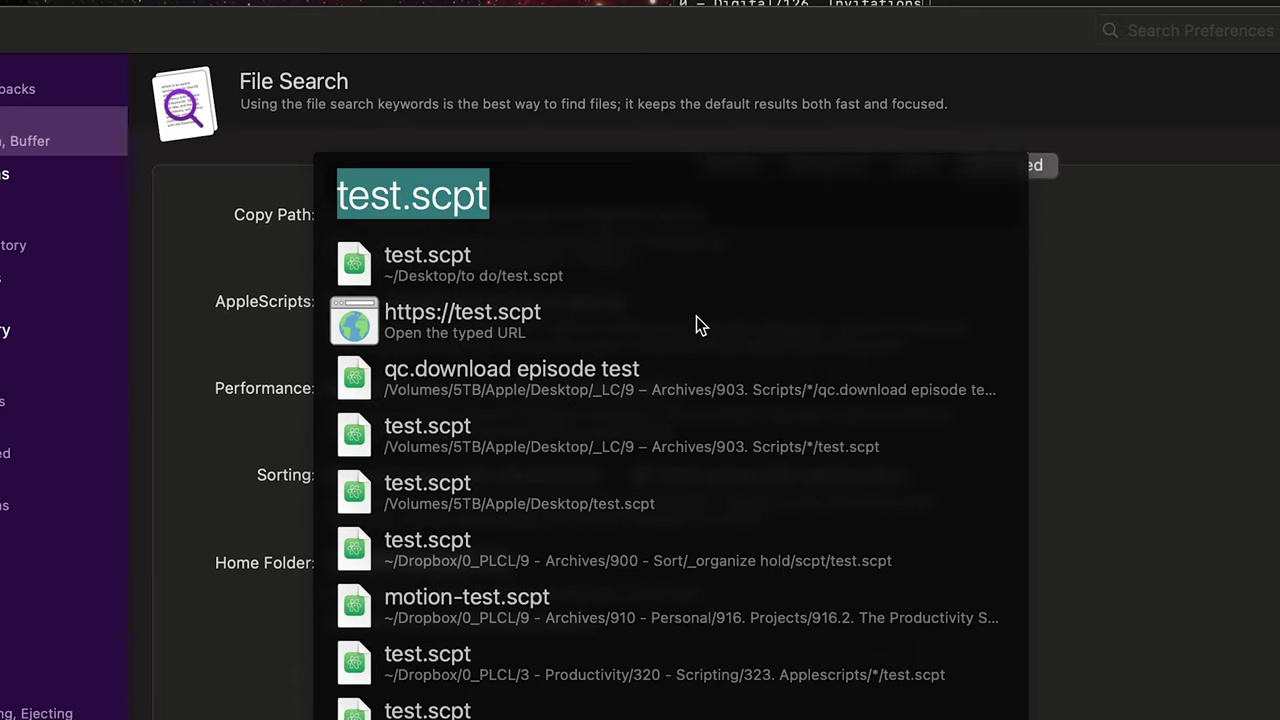
Step: Reveal test.scpt in Finder, then search '.fonts' in Alfred
{"action": "key", "text": "super"}
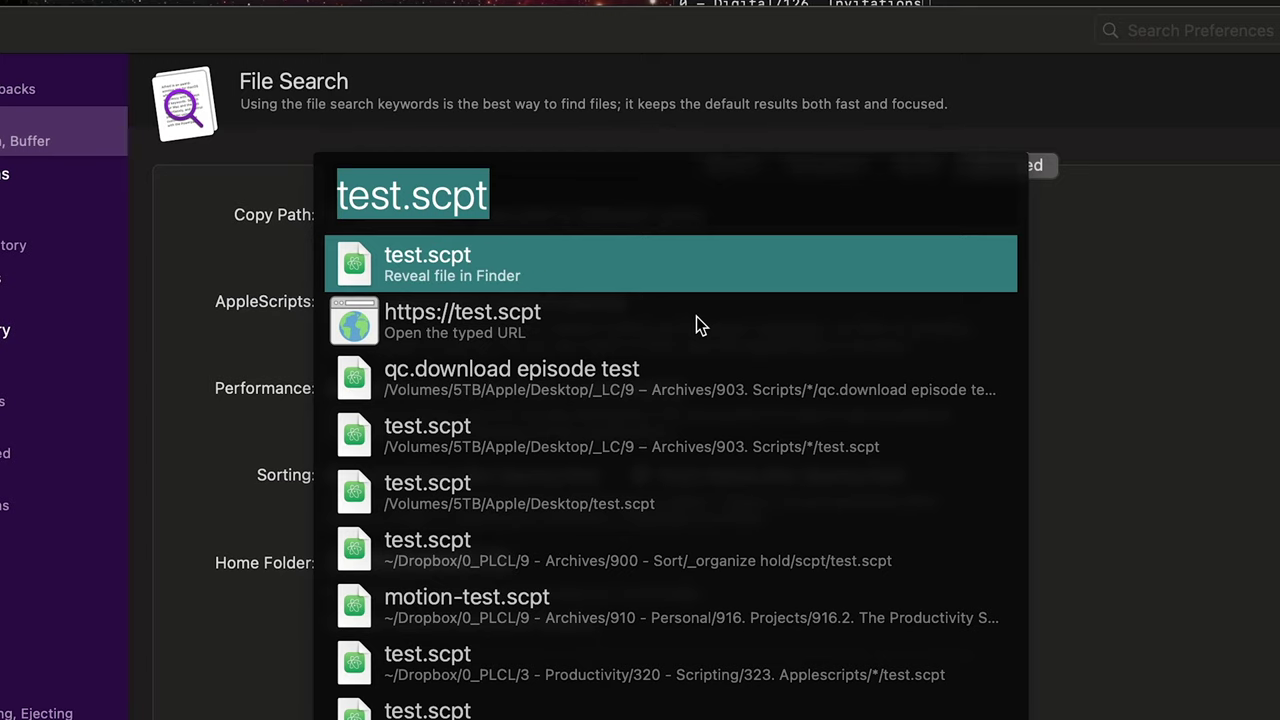
{"action": "key", "text": "super+Return"}
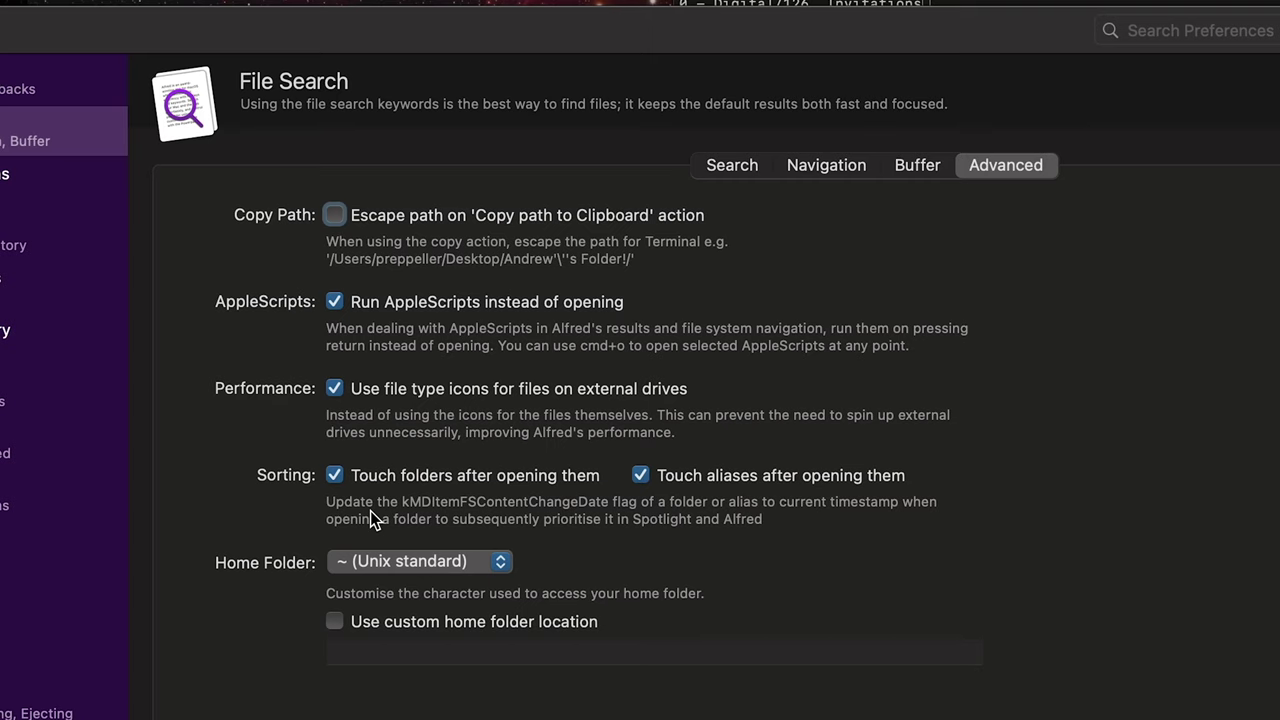
{"action": "key", "text": "alt+space"}
{"action": "type", "text": ".fonts"}
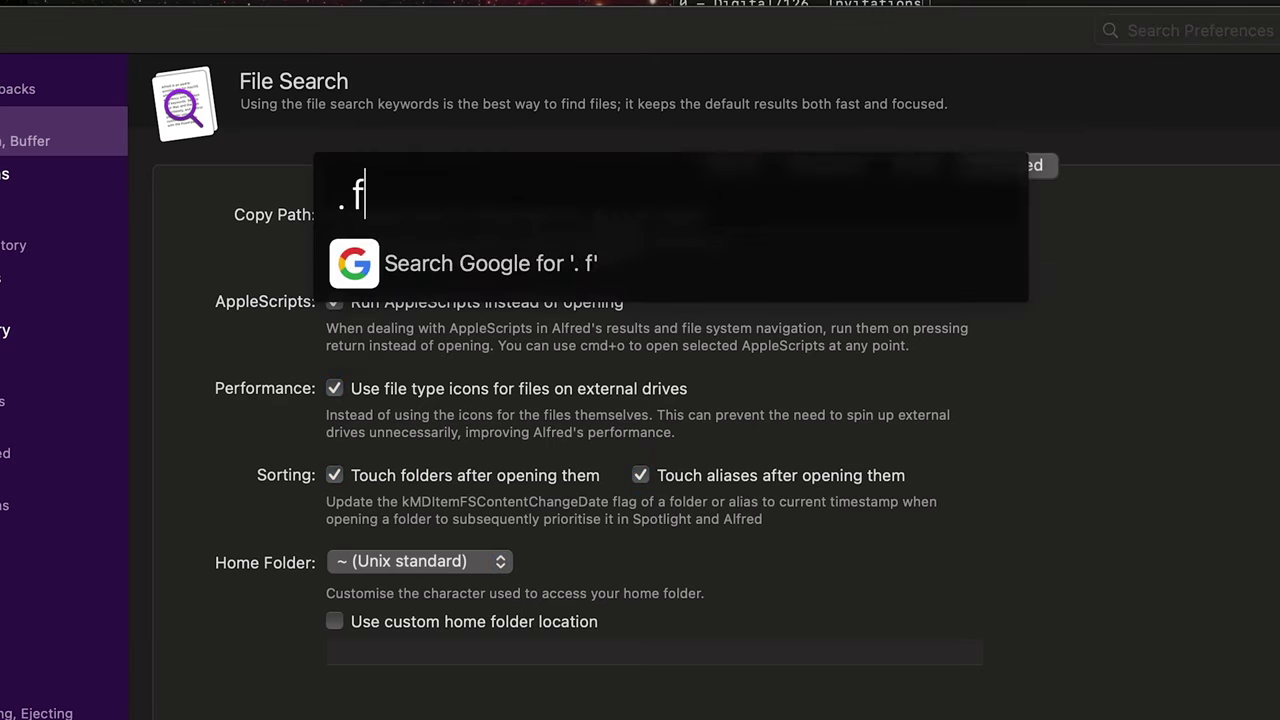
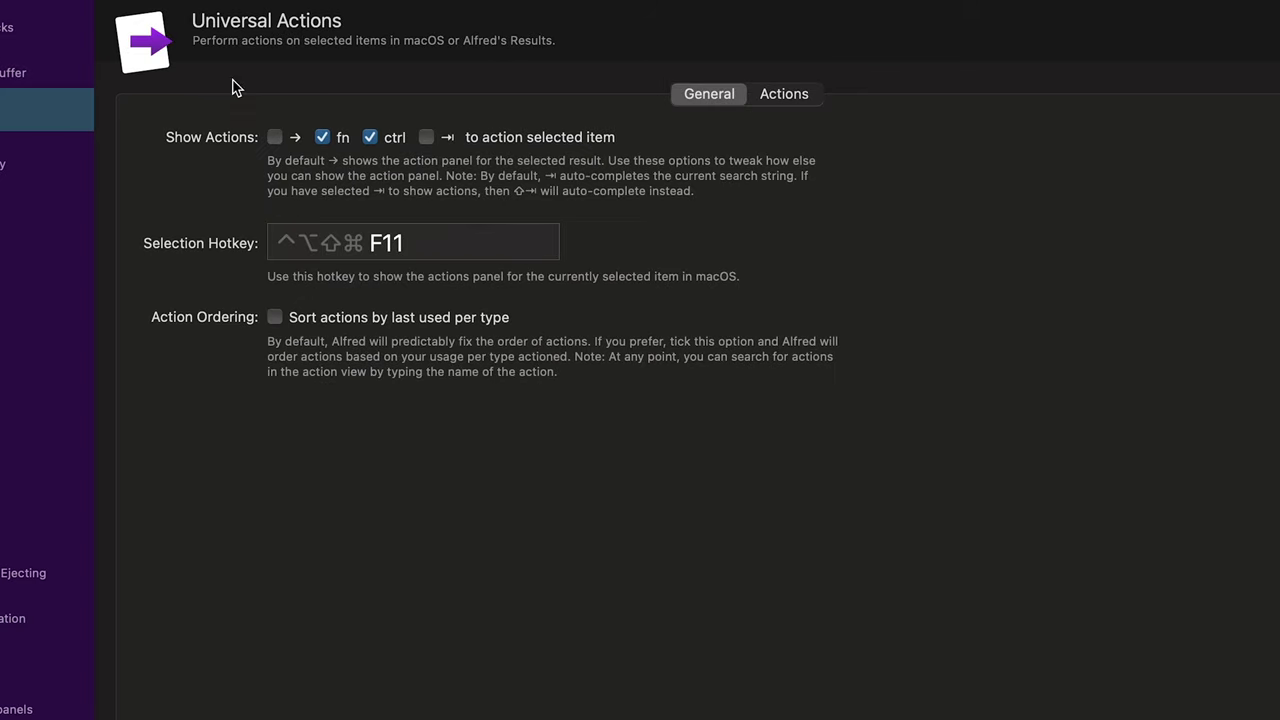
Step: Show the default actions list and test the universal actions panel on a screenshot
{"action": "left_click", "coordinate": [779, 103]}
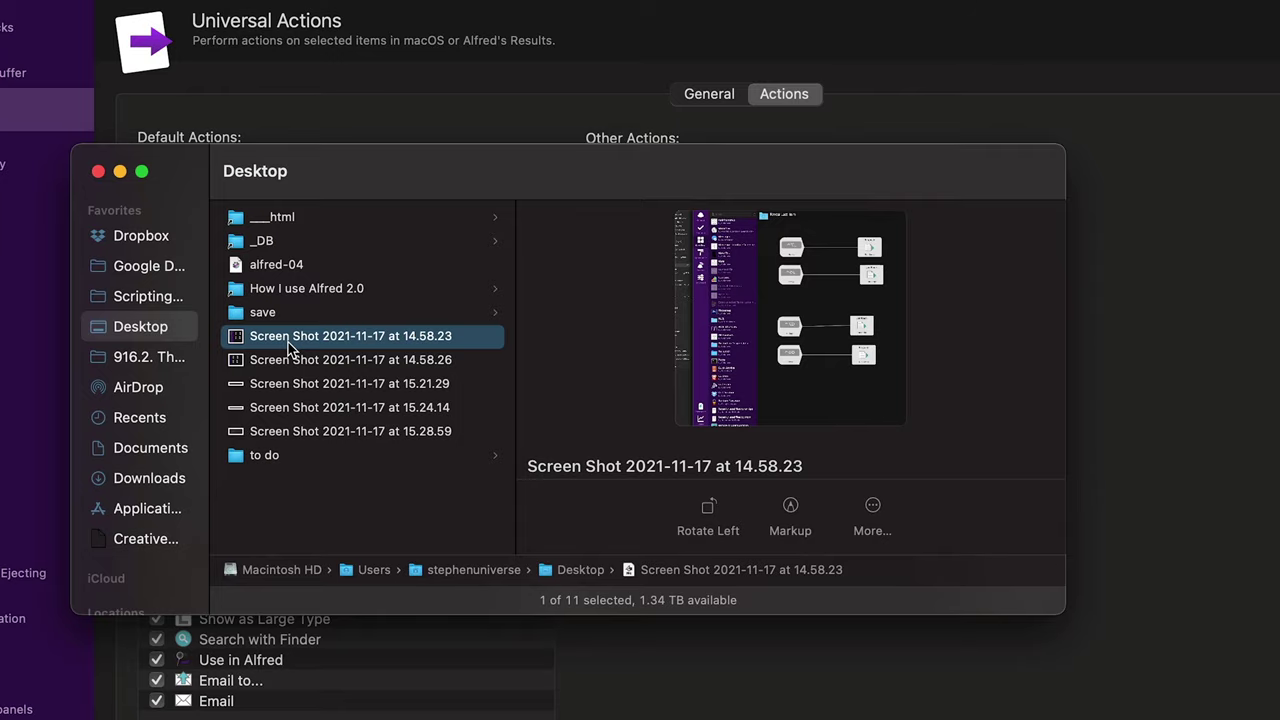
{"action": "key", "text": "super+alt+backslash"}
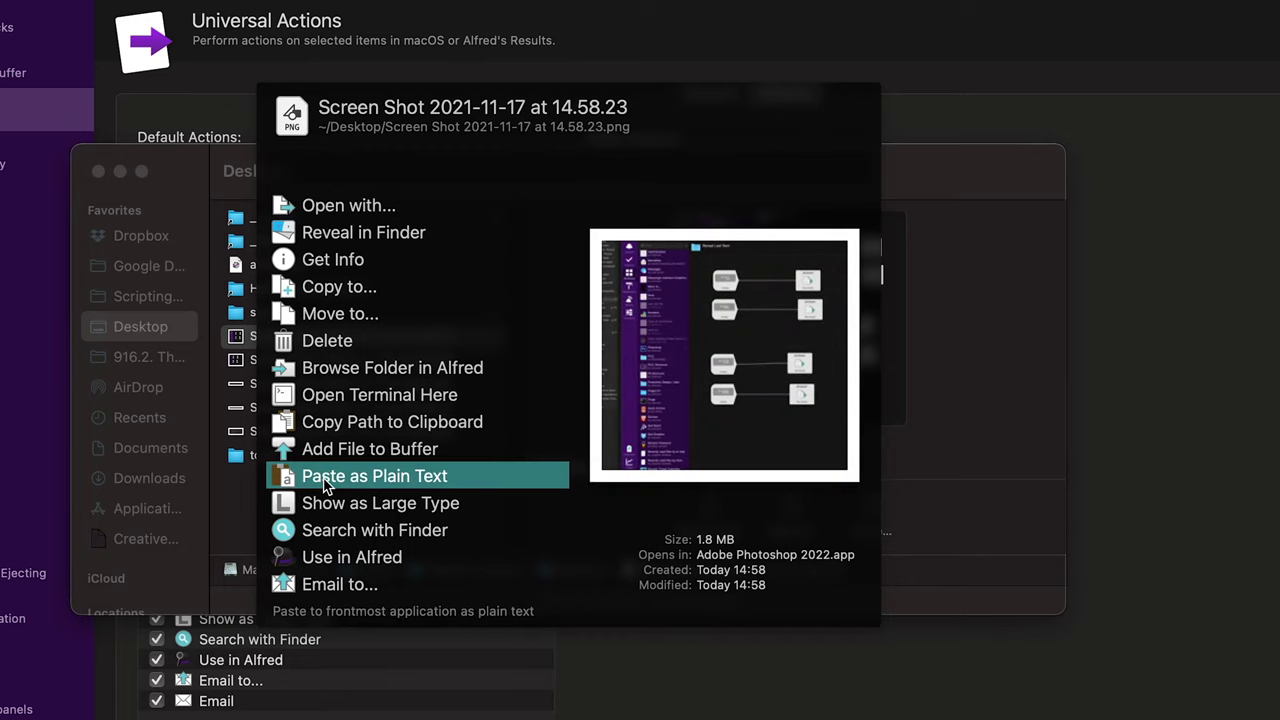
{"action": "key", "text": "Down"}
{"action": "key", "text": "Down"}
{"action": "key", "text": "Down"}
{"action": "key", "text": "Down"}
{"action": "key", "text": "Down"}
{"action": "key", "text": "Down"}
{"action": "key", "text": "Down"}
{"action": "key", "text": "Down"}
{"action": "key", "text": "Down"}
{"action": "key", "text": "Down"}
{"action": "key", "text": "Down"}
{"action": "key", "text": "Down"}
{"action": "key", "text": "Down"}
{"action": "key", "text": "Down"}
{"action": "key", "text": "Down"}
{"action": "key", "text": "Down"}
{"action": "left_click", "coordinate": [123, 348]}
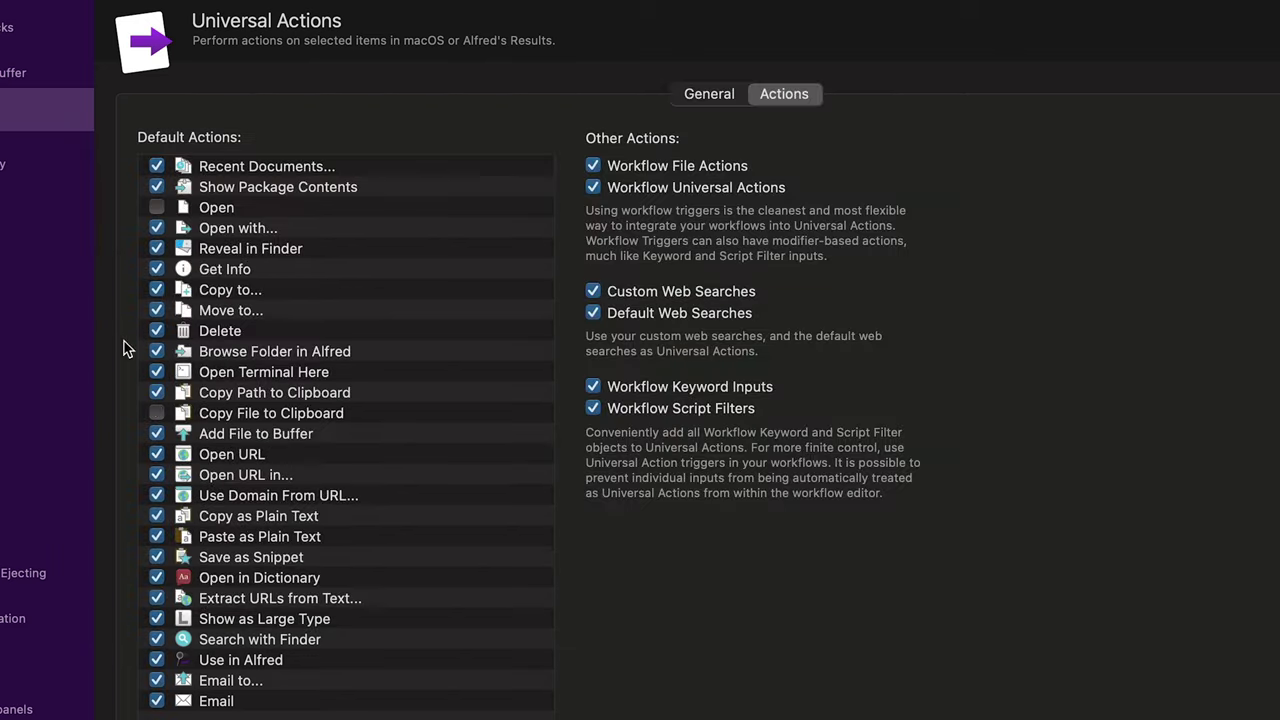
Step: Turn off the Delete, Save as Snippet, Open in Dictionary and Search with Finder actions
{"action": "left_click", "coordinate": [155, 335]}
{"action": "left_click", "coordinate": [156, 333]}
{"action": "left_click", "coordinate": [235, 564]}
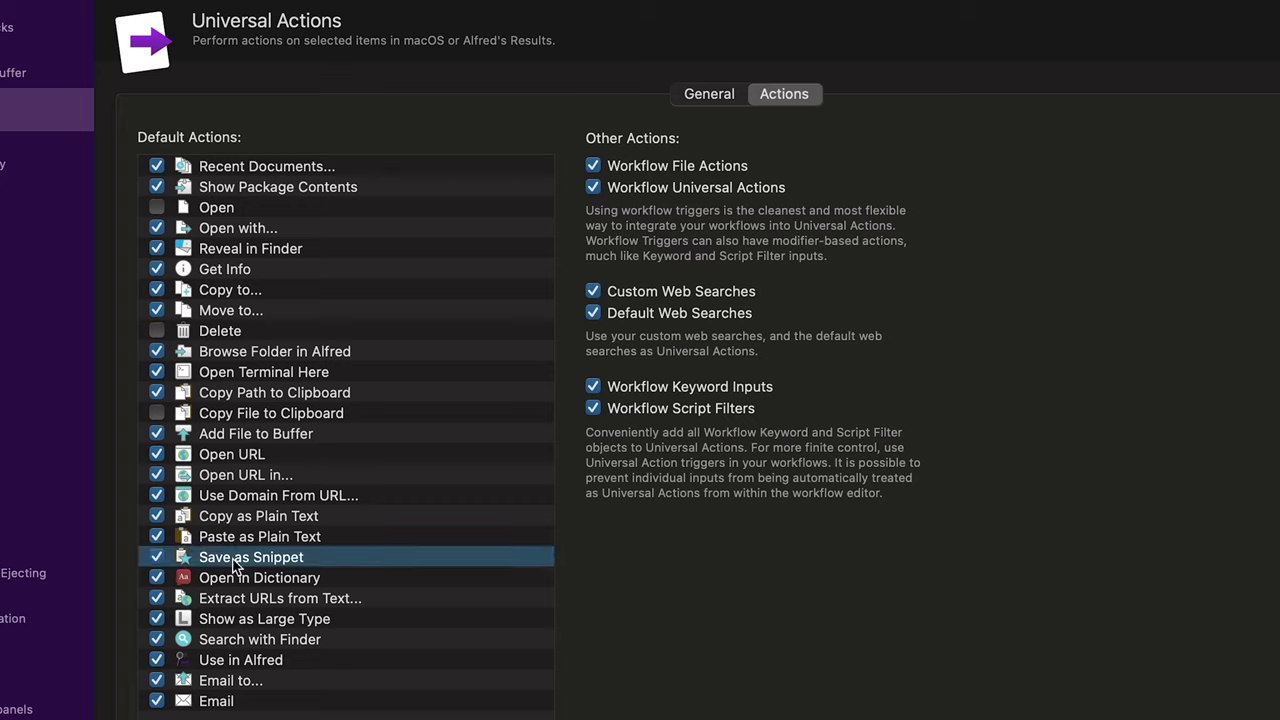
{"action": "left_click", "coordinate": [156, 557]}
{"action": "left_click", "coordinate": [156, 578]}
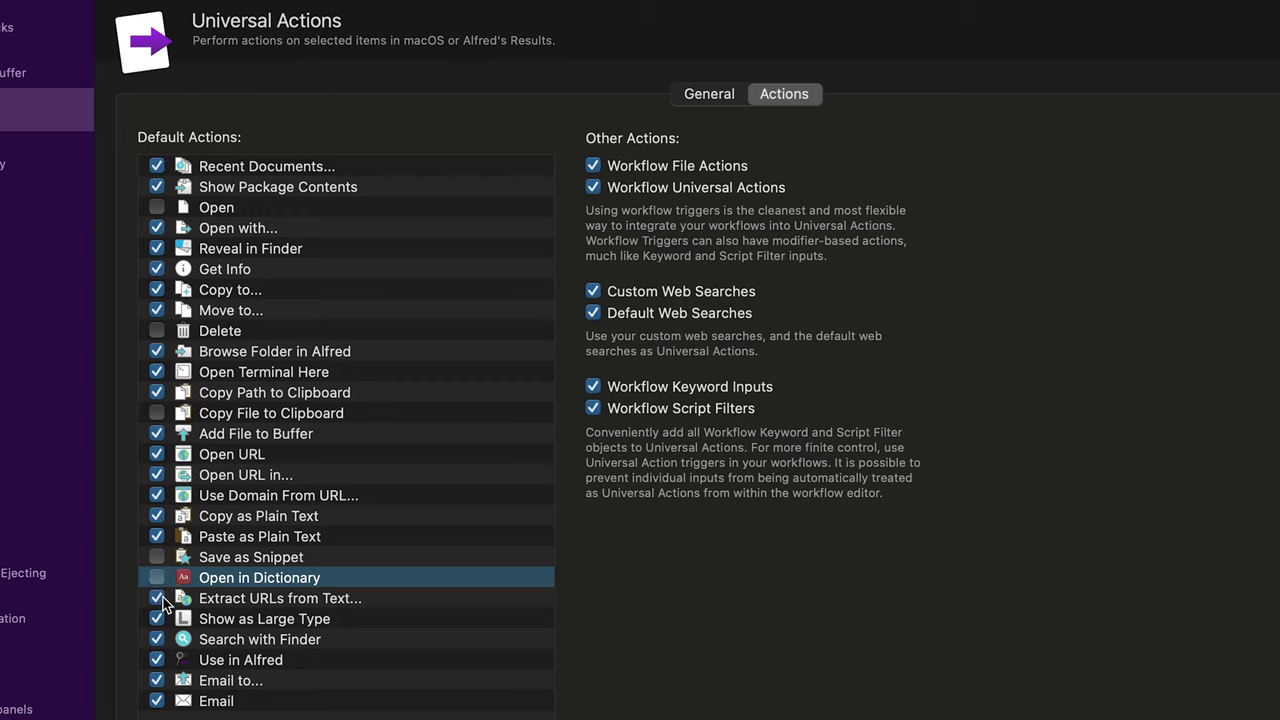
{"action": "left_click", "coordinate": [156, 639]}
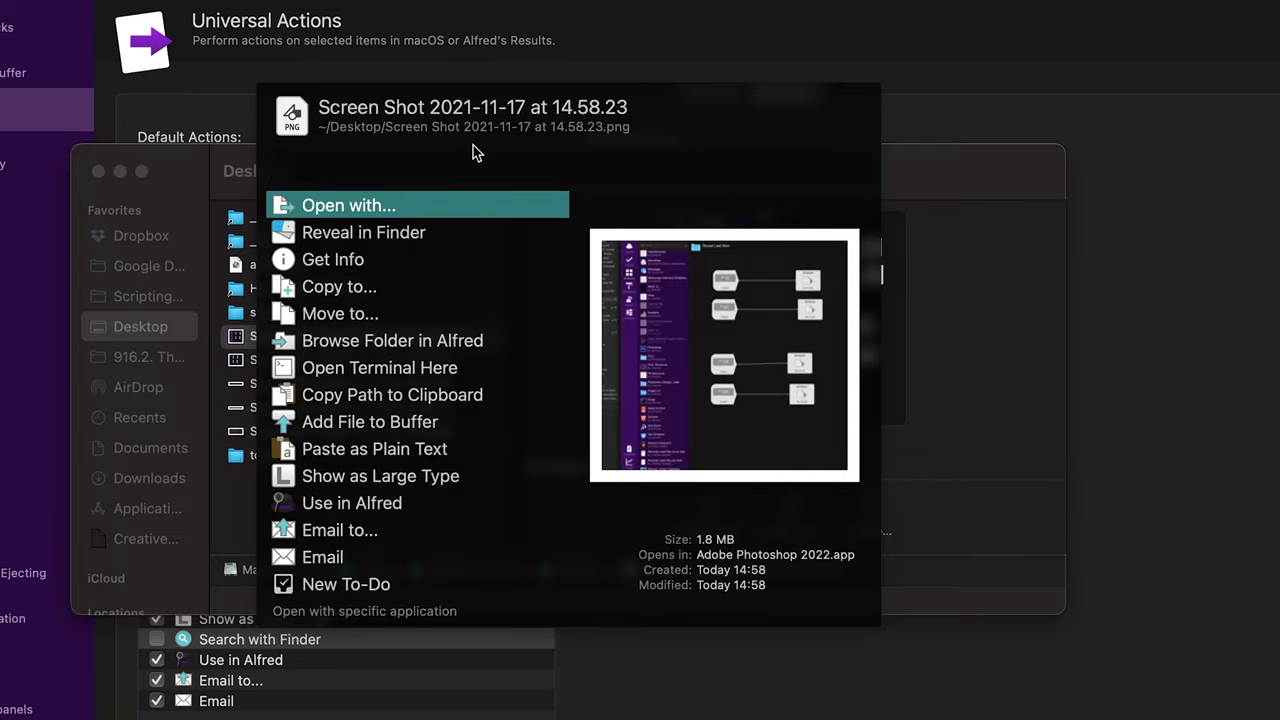
{"action": "type", "text": "sound"}
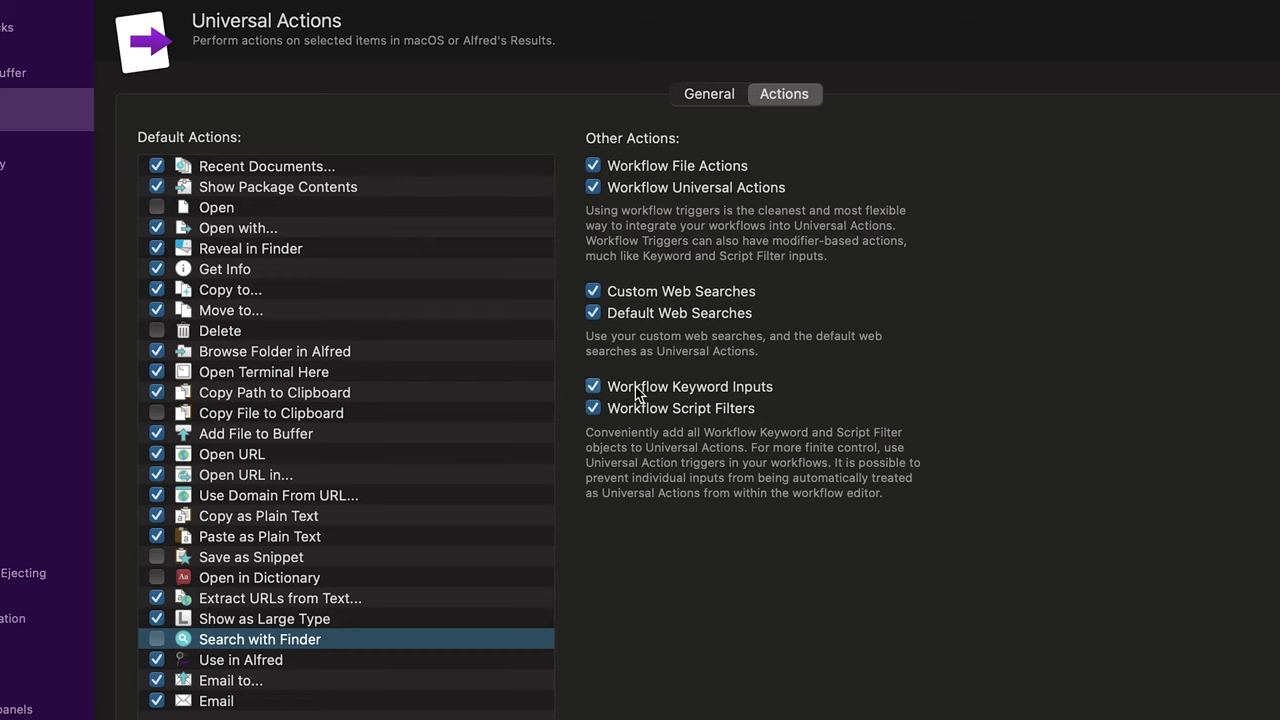
Step: Disable Workflow Keyword Inputs and Script Filters as actions, recheck the panel, then go to Web Search
{"action": "left_click", "coordinate": [640, 389]}
{"action": "left_click", "coordinate": [622, 412]}
{"action": "key", "text": "super+Tab"}
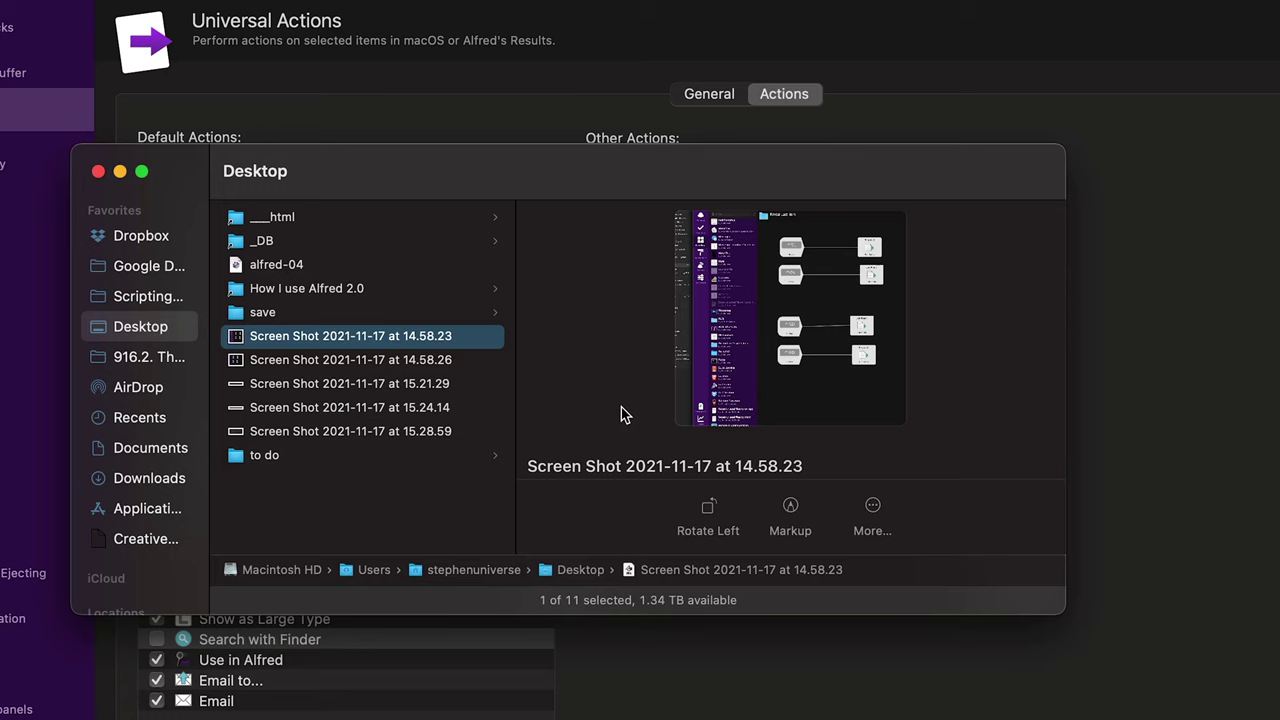
{"action": "key", "text": "alt+super+backslash"}
{"action": "key", "text": "Down"}
{"action": "key", "text": "Down"}
{"action": "key", "text": "Down"}
{"action": "key", "text": "Down"}
{"action": "key", "text": "Down"}
{"action": "key", "text": "Down"}
{"action": "key", "text": "Down"}
{"action": "key", "text": "Down"}
{"action": "key", "text": "Down"}
{"action": "key", "text": "Down"}
{"action": "key", "text": "Down"}
{"action": "key", "text": "Down"}
{"action": "key", "text": "Down"}
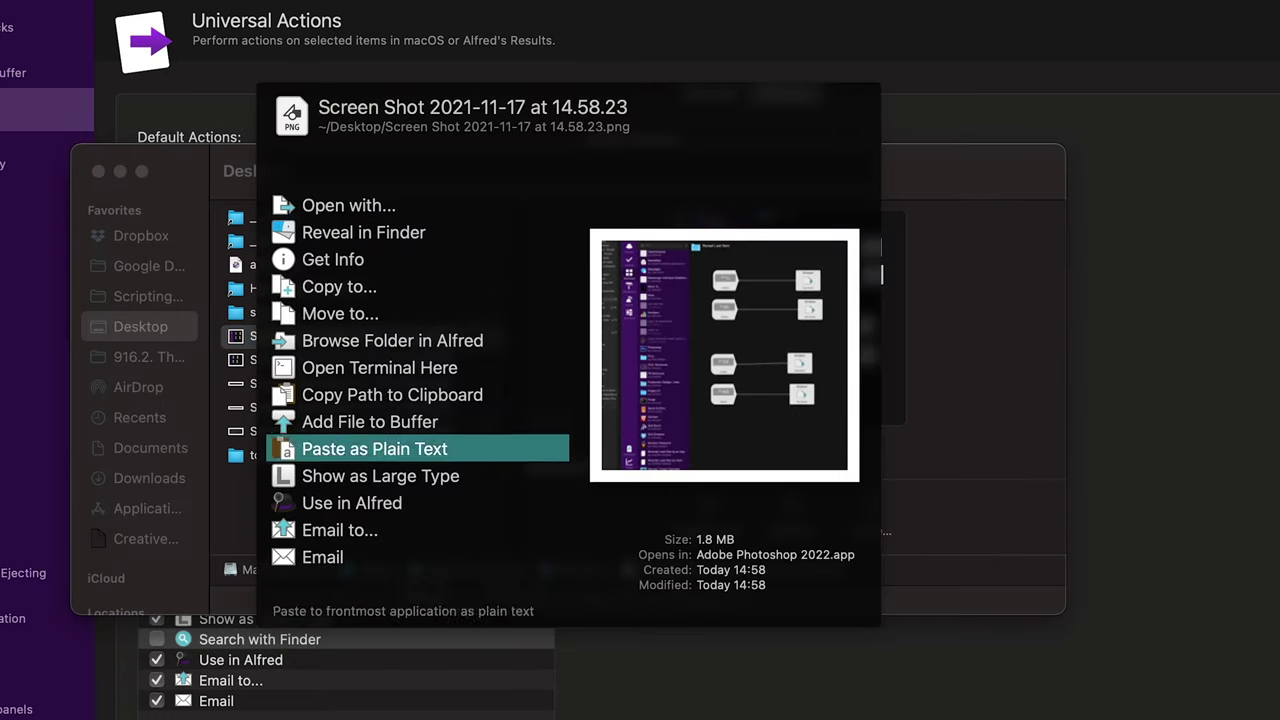
{"action": "key", "text": "Up"}
{"action": "key", "text": "Up"}
{"action": "key", "text": "Up"}
{"action": "key", "text": "Up"}
{"action": "key", "text": "Up"}
{"action": "key", "text": "Up"}
{"action": "key", "text": "Up"}
{"action": "key", "text": "Up"}
{"action": "key", "text": "Up"}
{"action": "key", "text": "Up"}
{"action": "key", "text": "Up"}
{"action": "key", "text": "Up"}
{"action": "key", "text": "Up"}
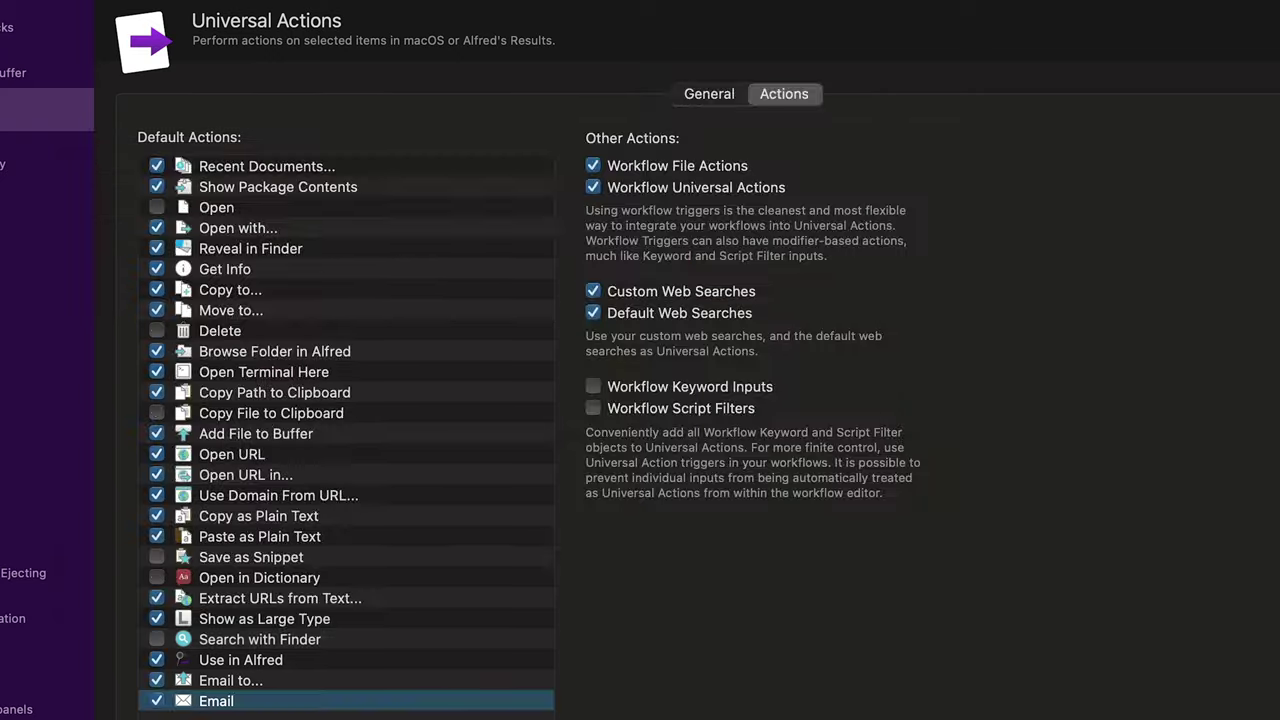
{"action": "left_click", "coordinate": [47, 155]}
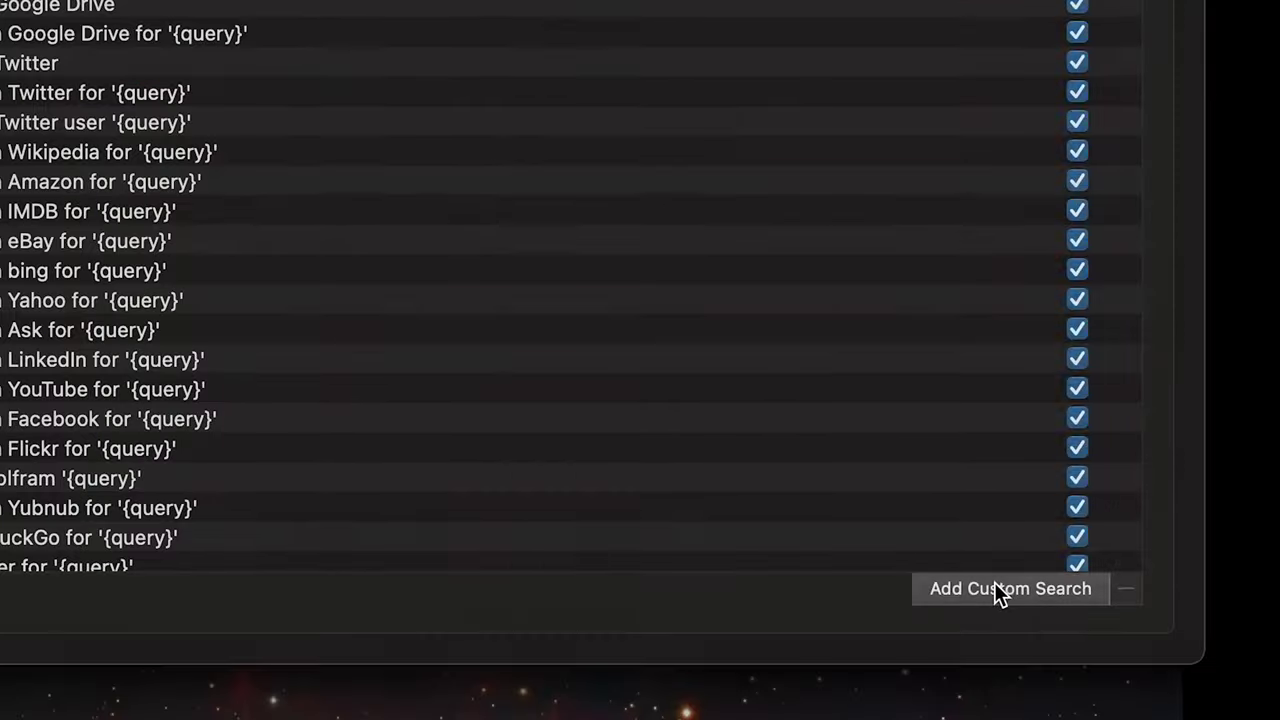
Step: With URL recognition on, open chezluc.com and theproductivityshop.co in the browser from Alfred
{"action": "left_click", "coordinate": [1000, 591]}
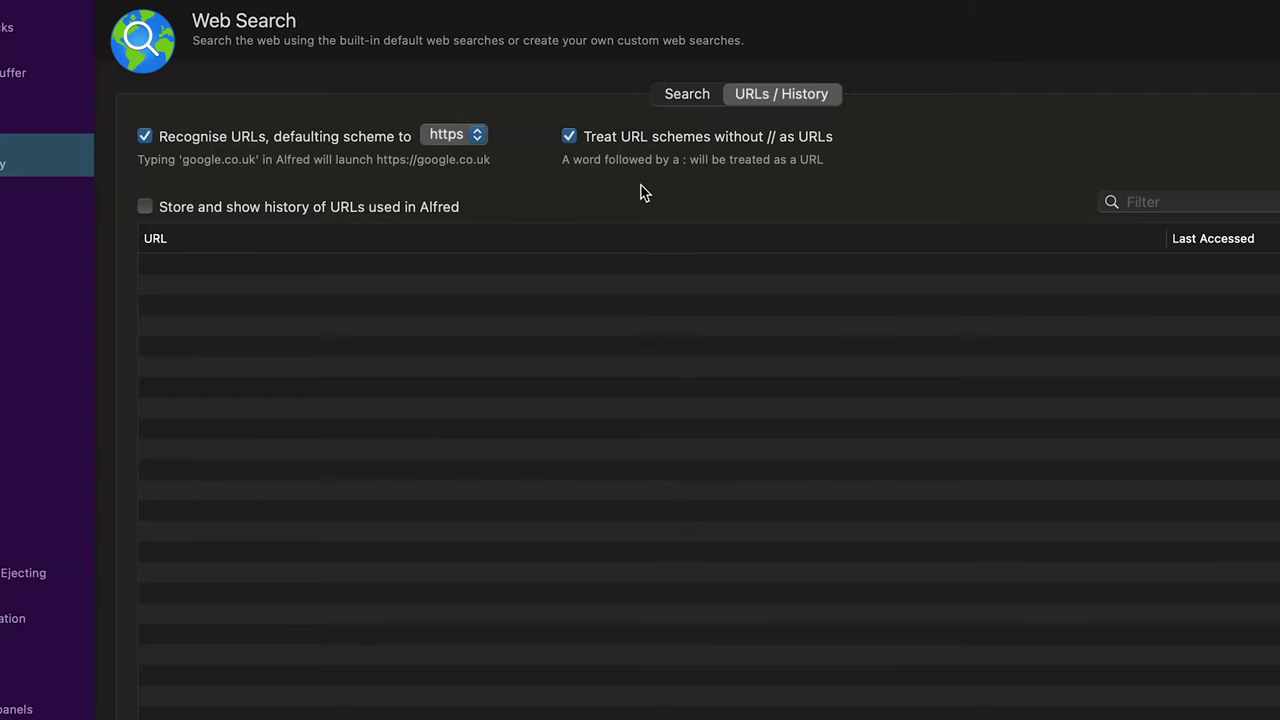
{"action": "key", "text": "alt+space"}
{"action": "type", "text": "chezluc.com"}
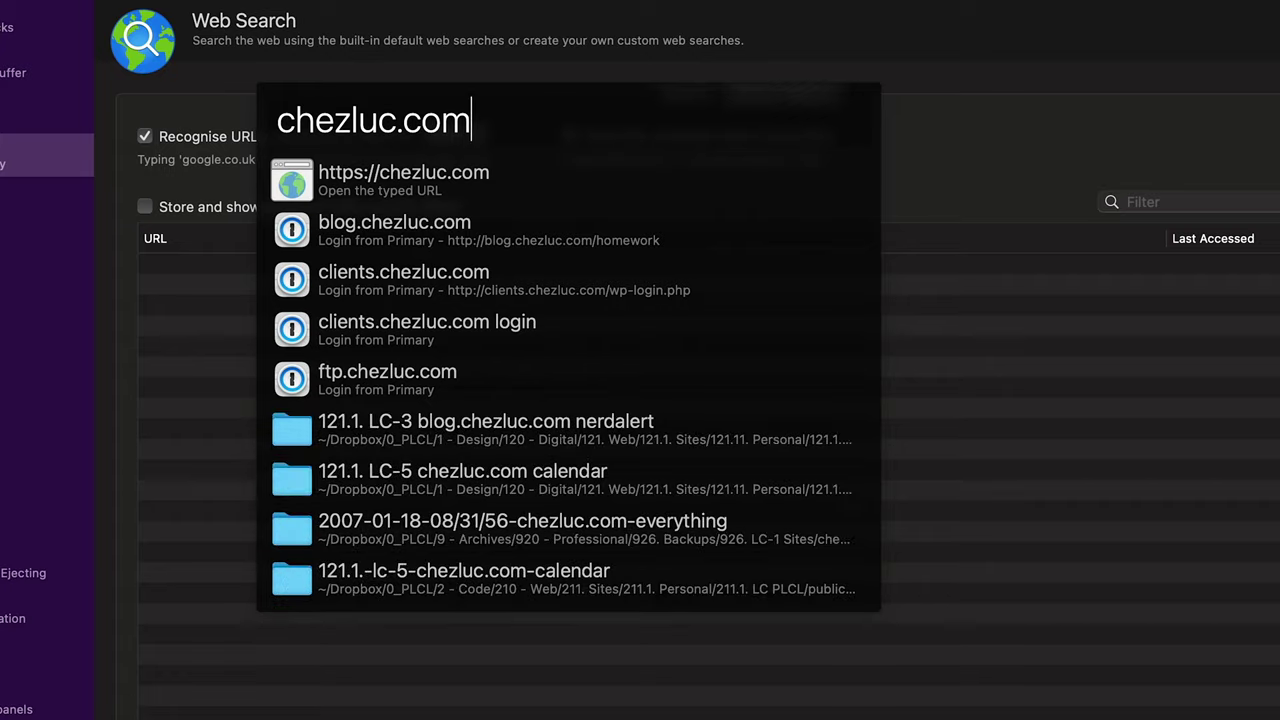
{"action": "key", "text": "Return"}
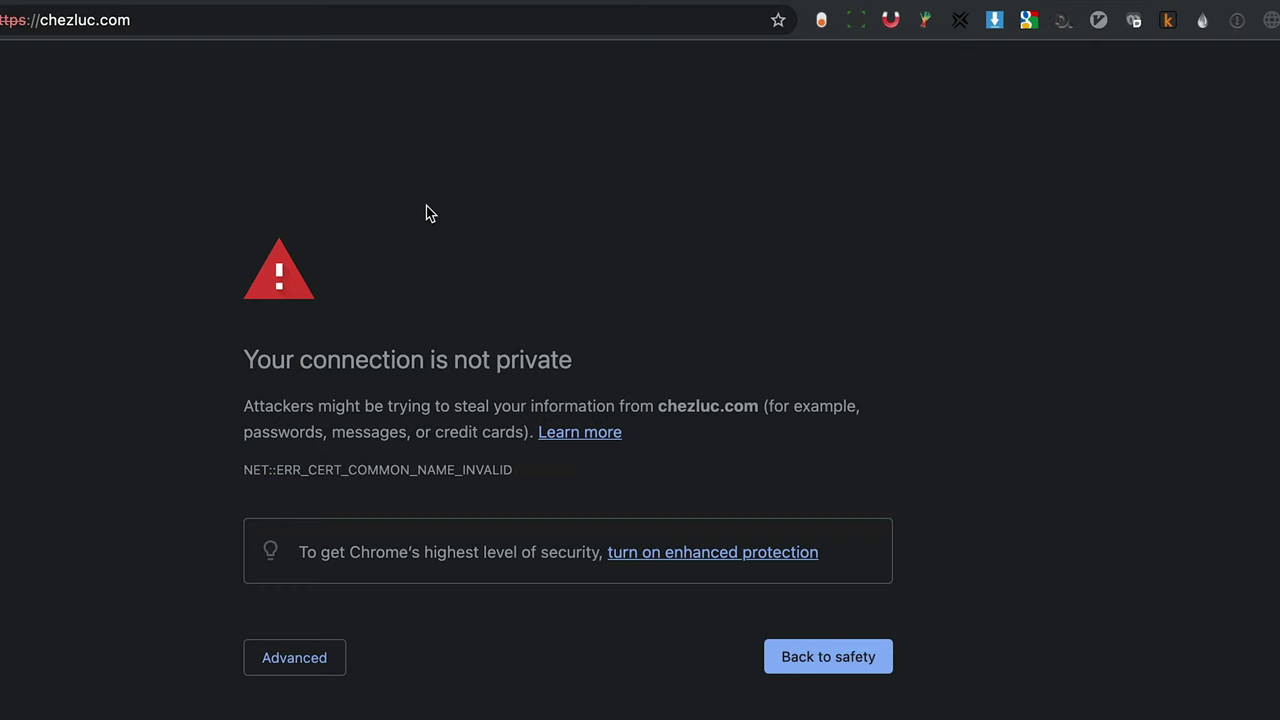
{"action": "key", "text": "alt+space"}
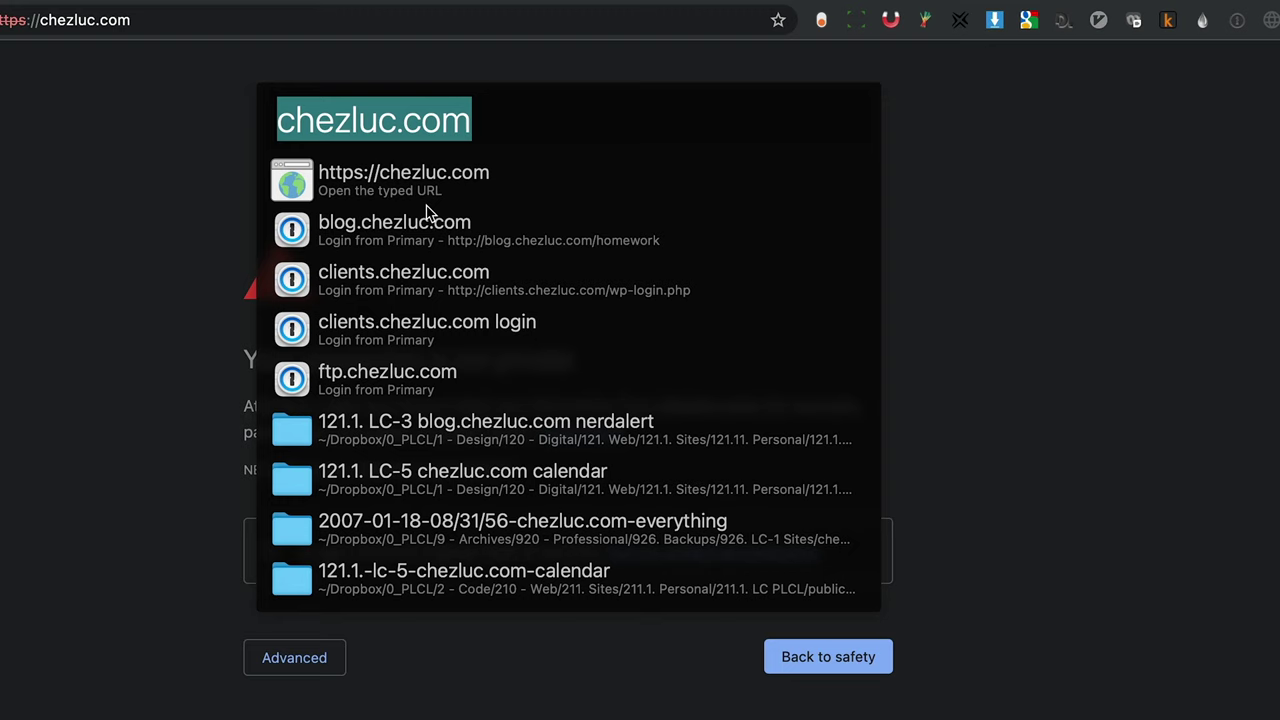
{"action": "type", "text": "theproductivity"}
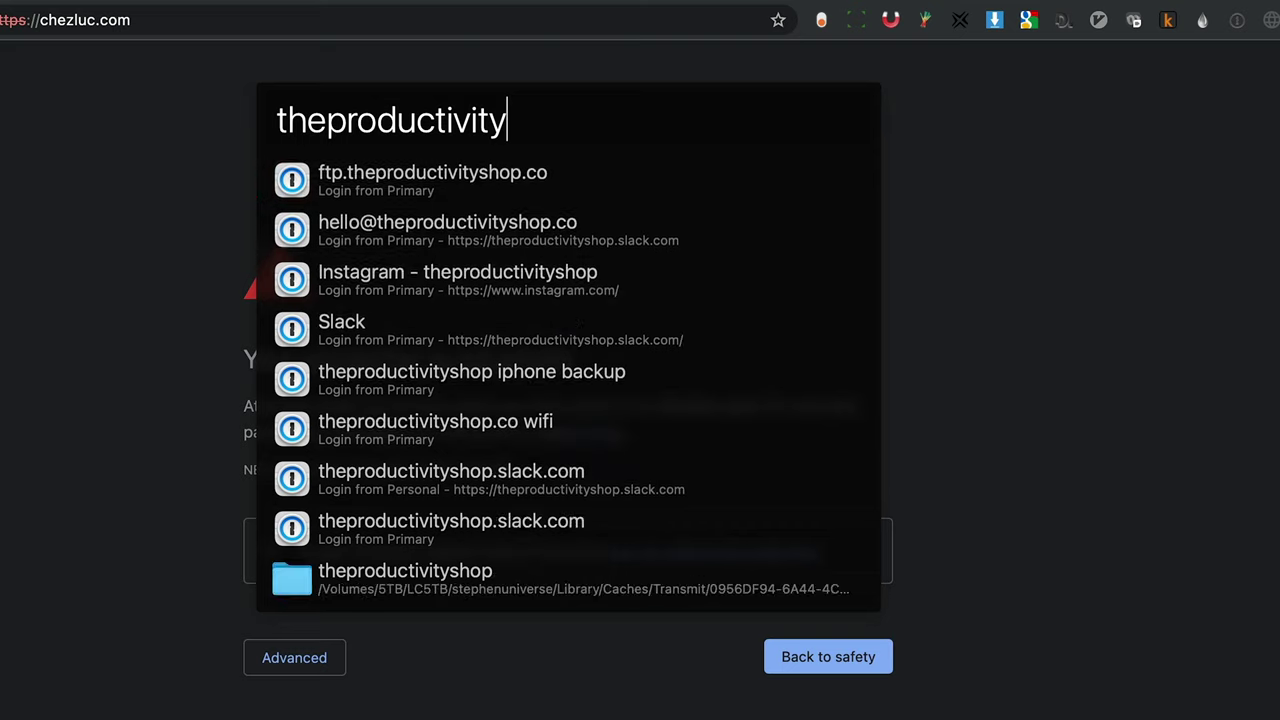
{"action": "type", "text": "shop.co"}
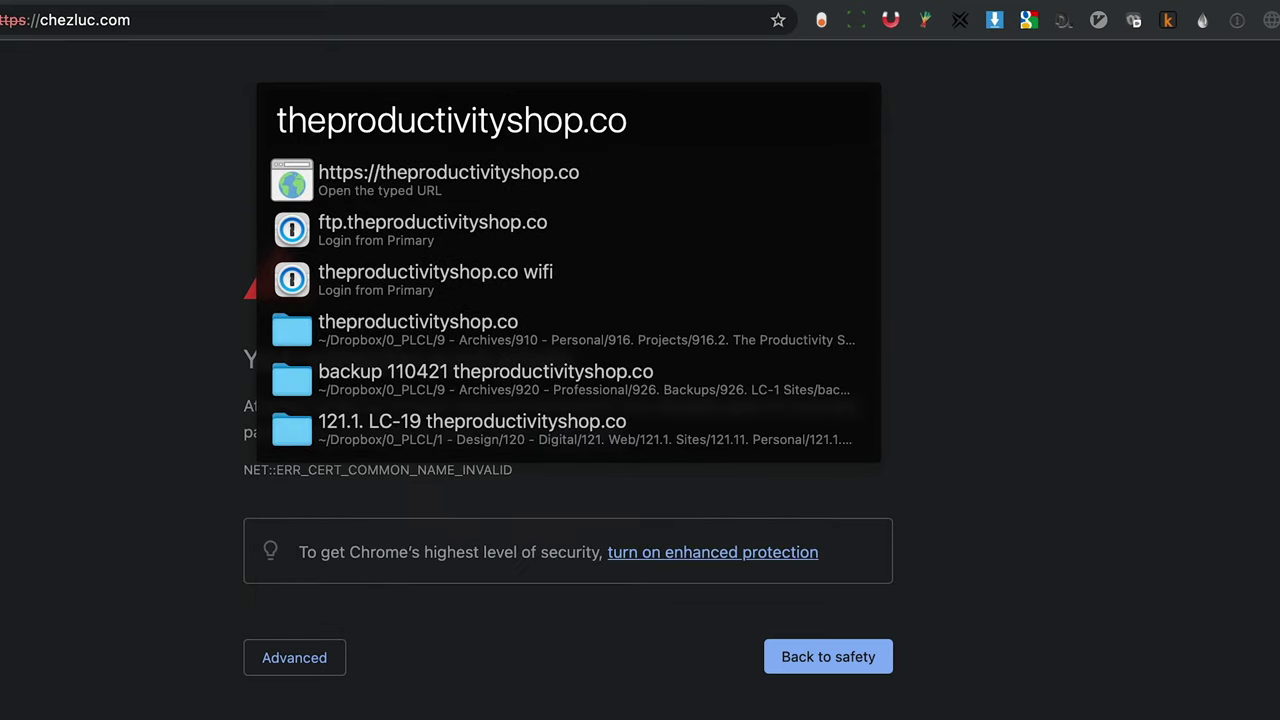
{"action": "key", "text": "Return"}
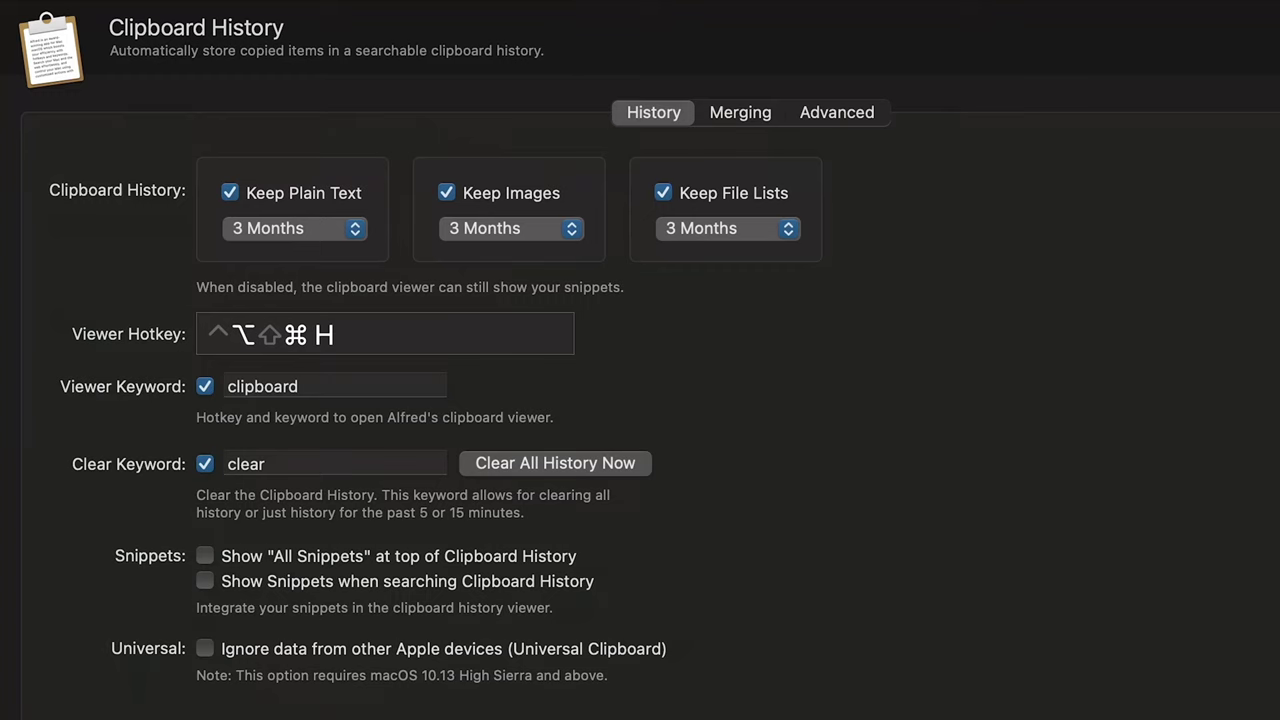
Step: Show the advanced clipboard history options and launch iA Writer from Alfred
{"action": "left_click", "coordinate": [822, 113]}
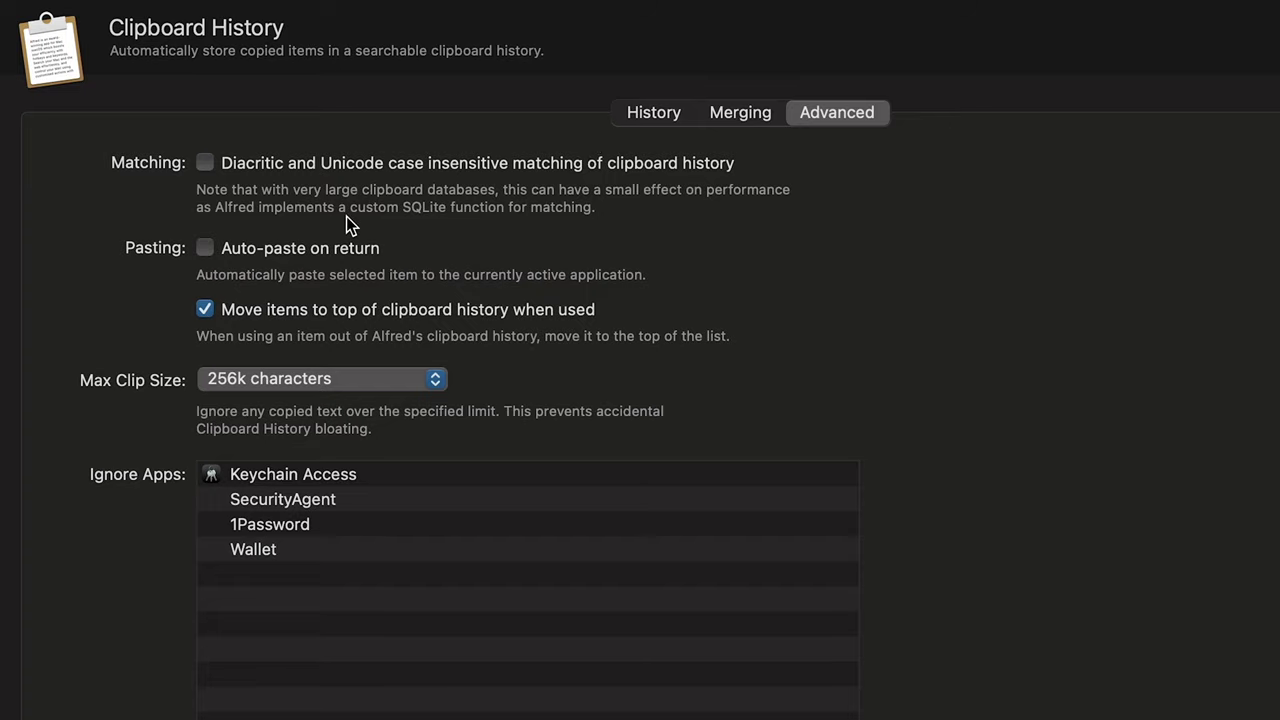
{"action": "key", "text": "alt+space"}
{"action": "key", "text": "Escape"}
{"action": "key", "text": "alt+space"}
{"action": "type", "text": "ia"}
{"action": "key", "text": "Return"}
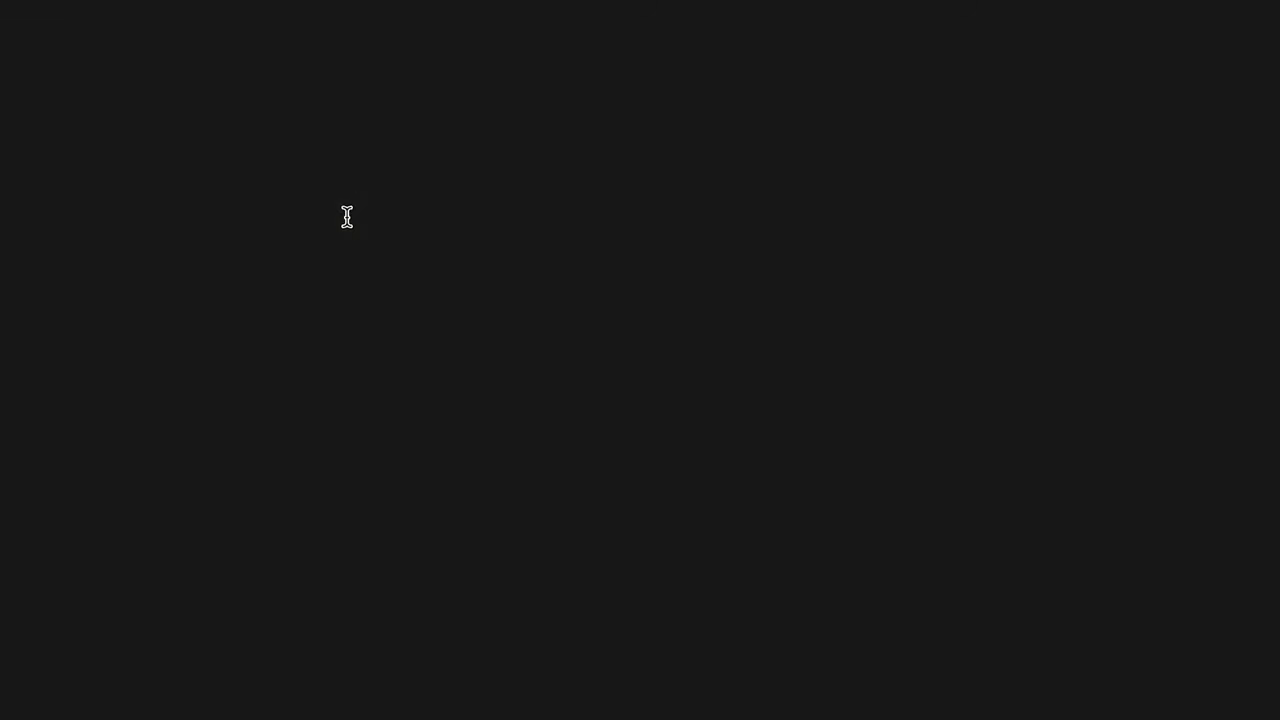
Step: Turn on auto-paste on return and paste theproductivityshop.co into the blank document
{"action": "key", "text": "alt+super+c"}
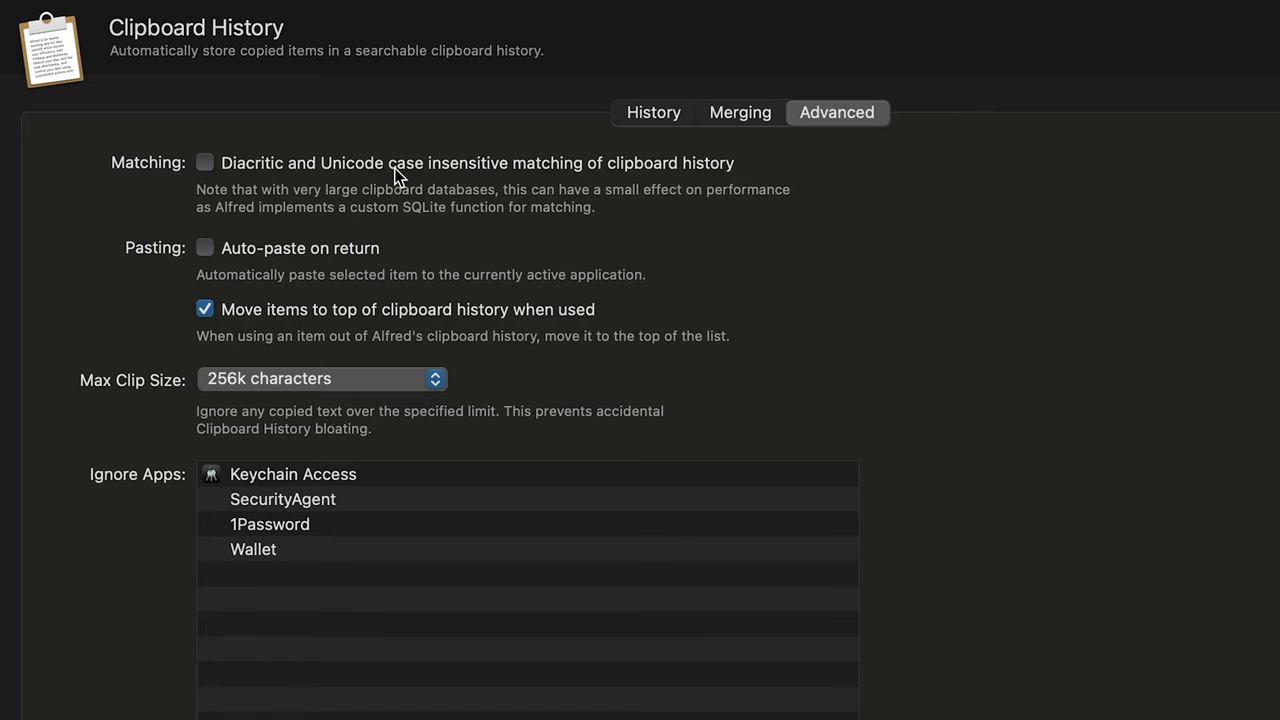
{"action": "left_click", "coordinate": [335, 250]}
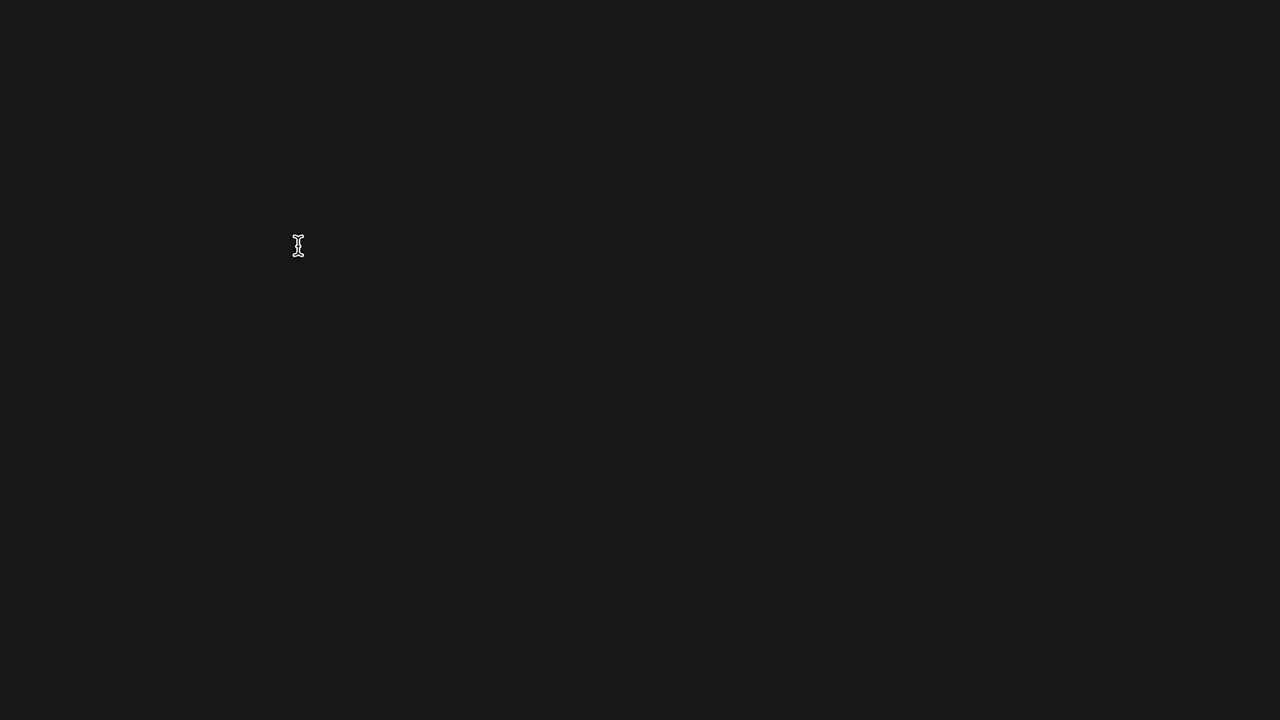
{"action": "key", "text": "super+alt+c"}
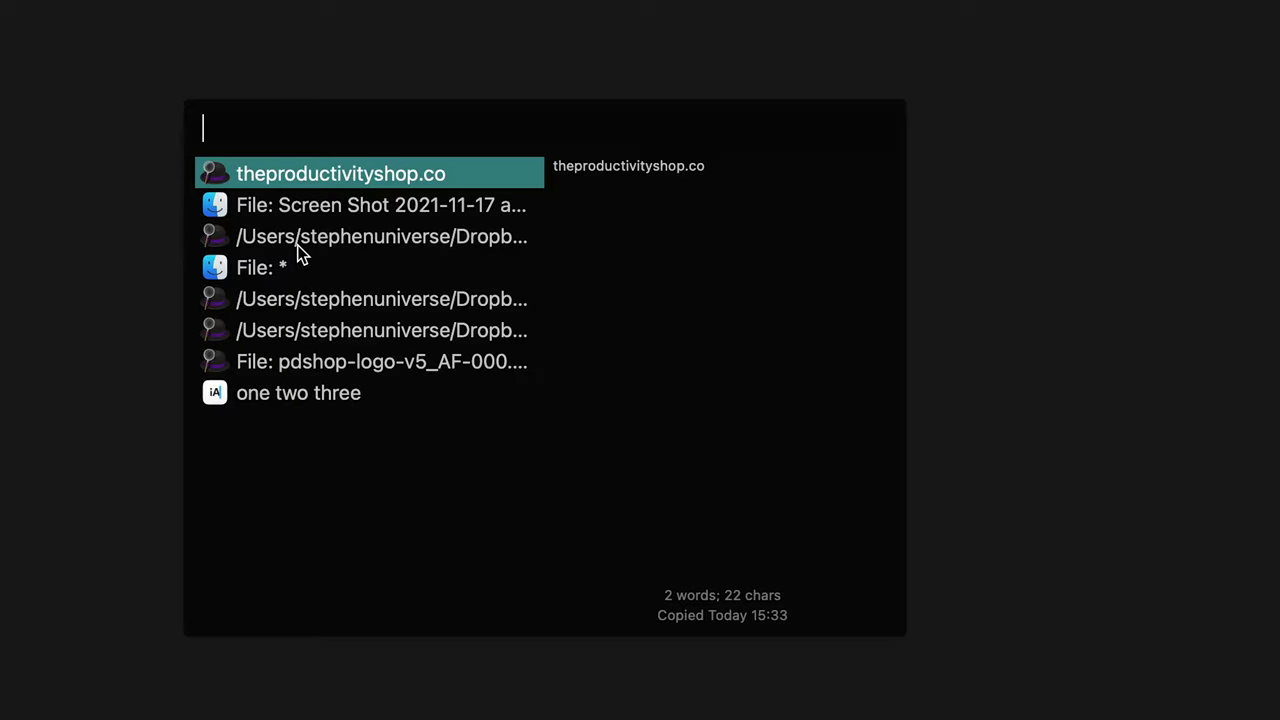
{"action": "key", "text": "Return"}
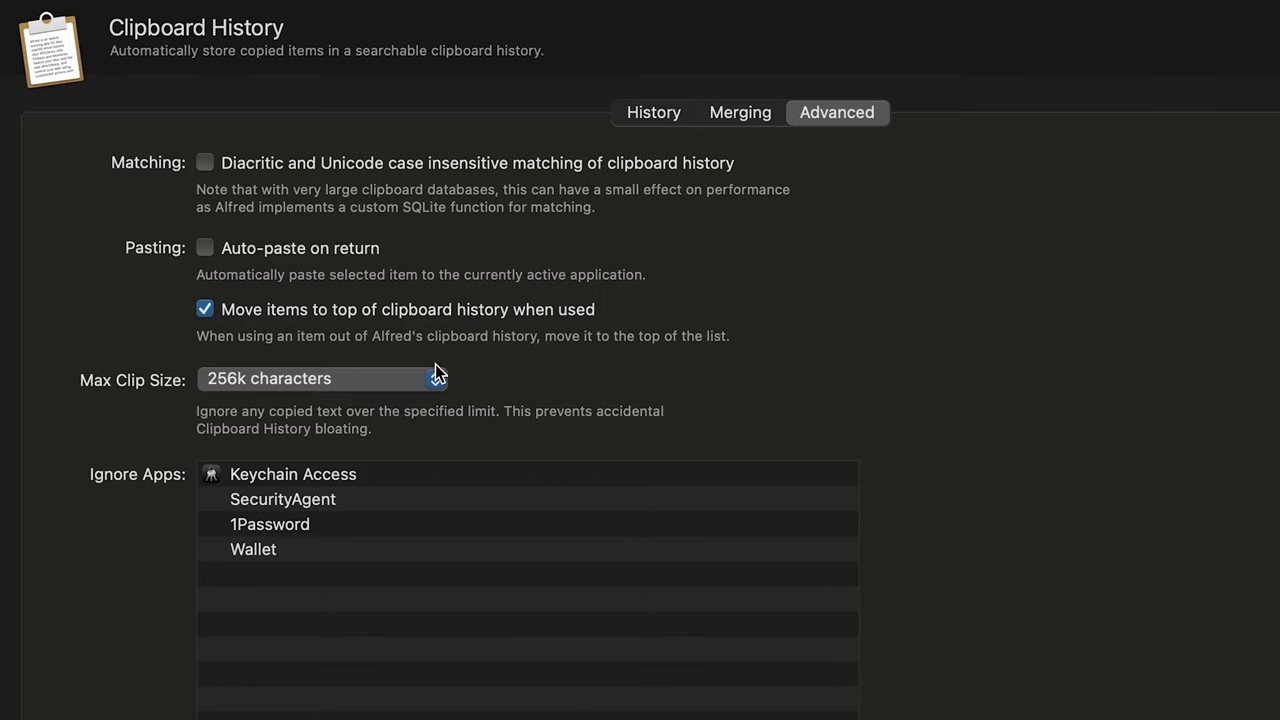
Step: Set the maximum clip size to Unlimited, then browse clipboard history and close it without pasting
{"action": "left_click", "coordinate": [385, 377]}
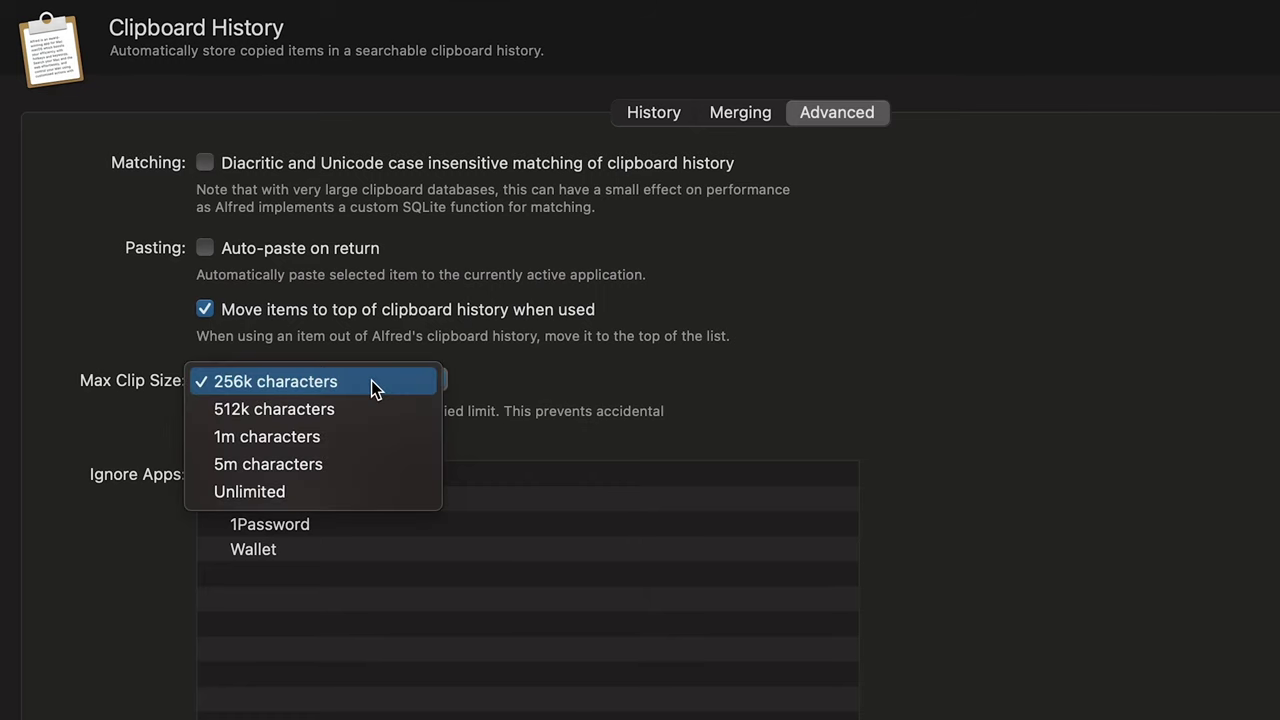
{"action": "left_click", "coordinate": [361, 493]}
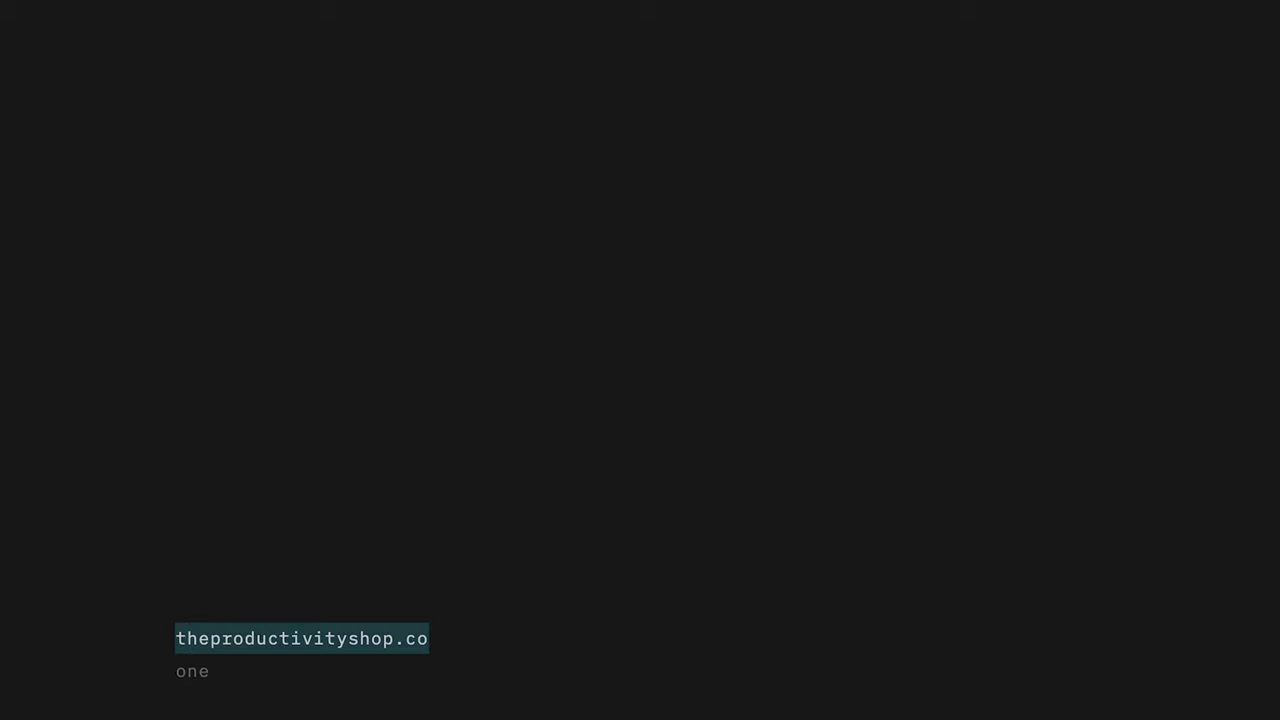
{"action": "key", "text": "super+alt+c"}
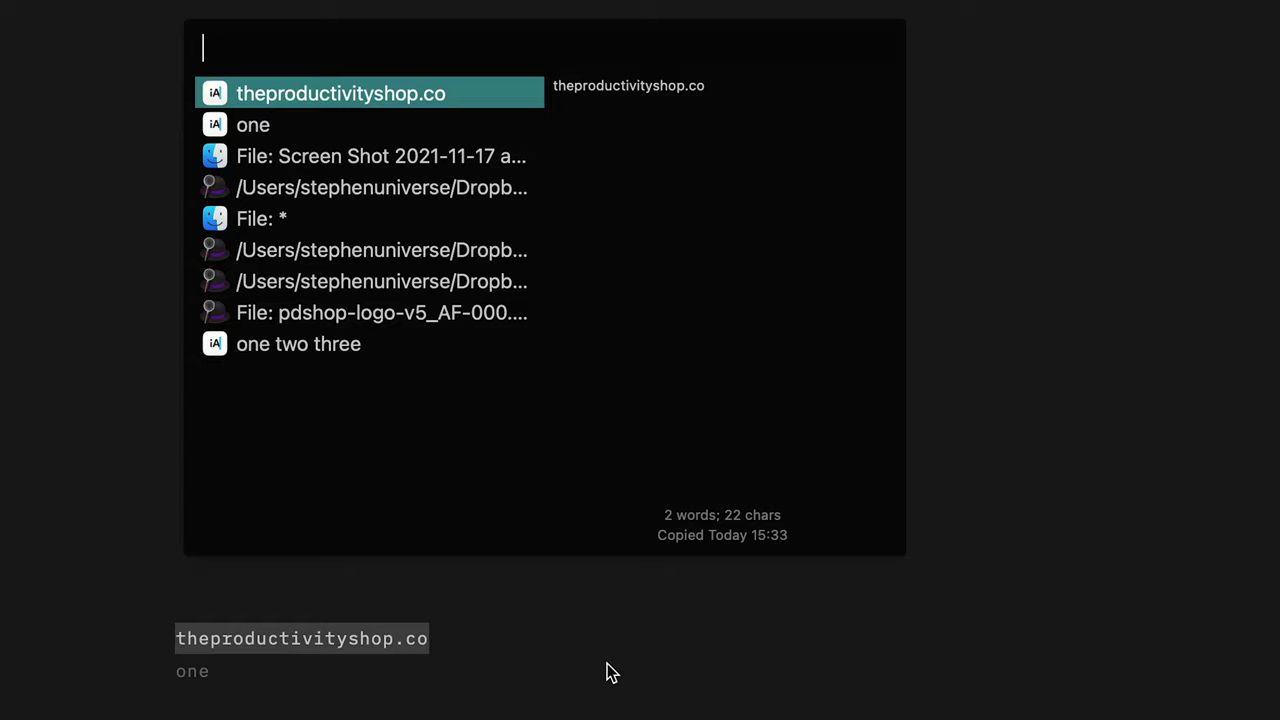
{"action": "key", "text": "Down"}
{"action": "key", "text": "Down"}
{"action": "key", "text": "Down"}
{"action": "key", "text": "Down"}
{"action": "key", "text": "Down"}
{"action": "key", "text": "Down"}
{"action": "key", "text": "Down"}
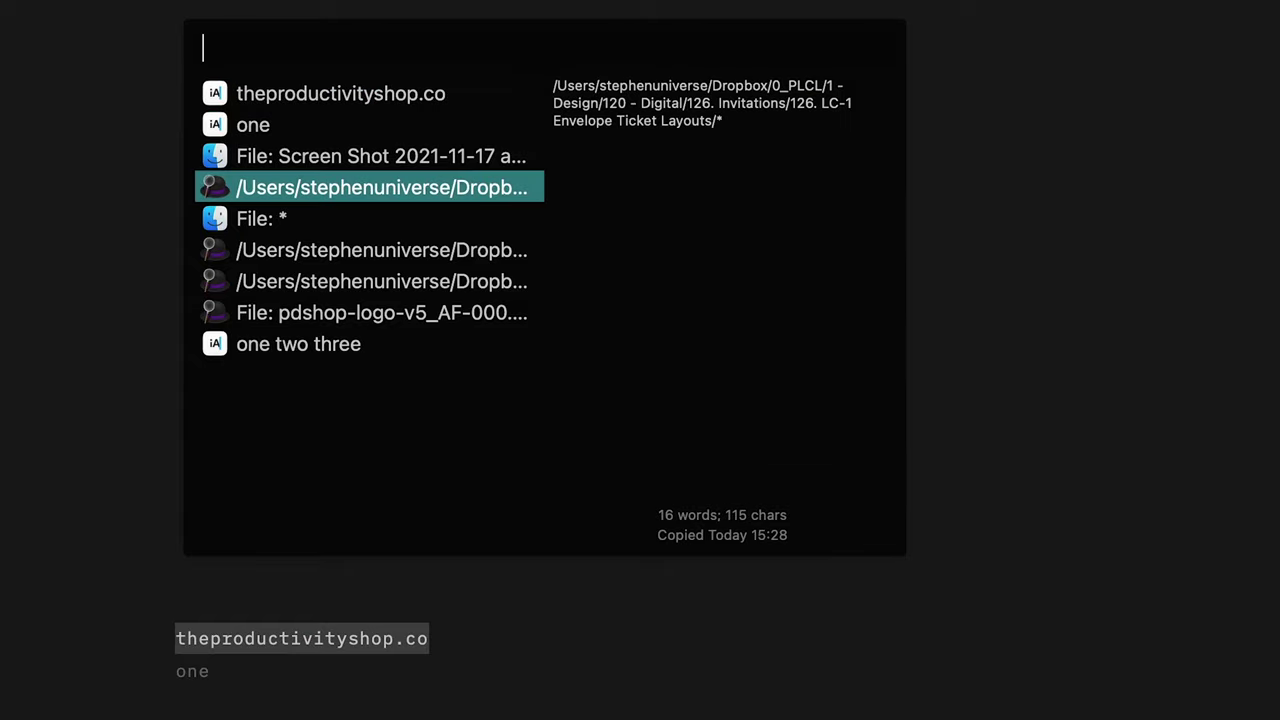
{"action": "key", "text": "Down"}
{"action": "key", "text": "Escape"}
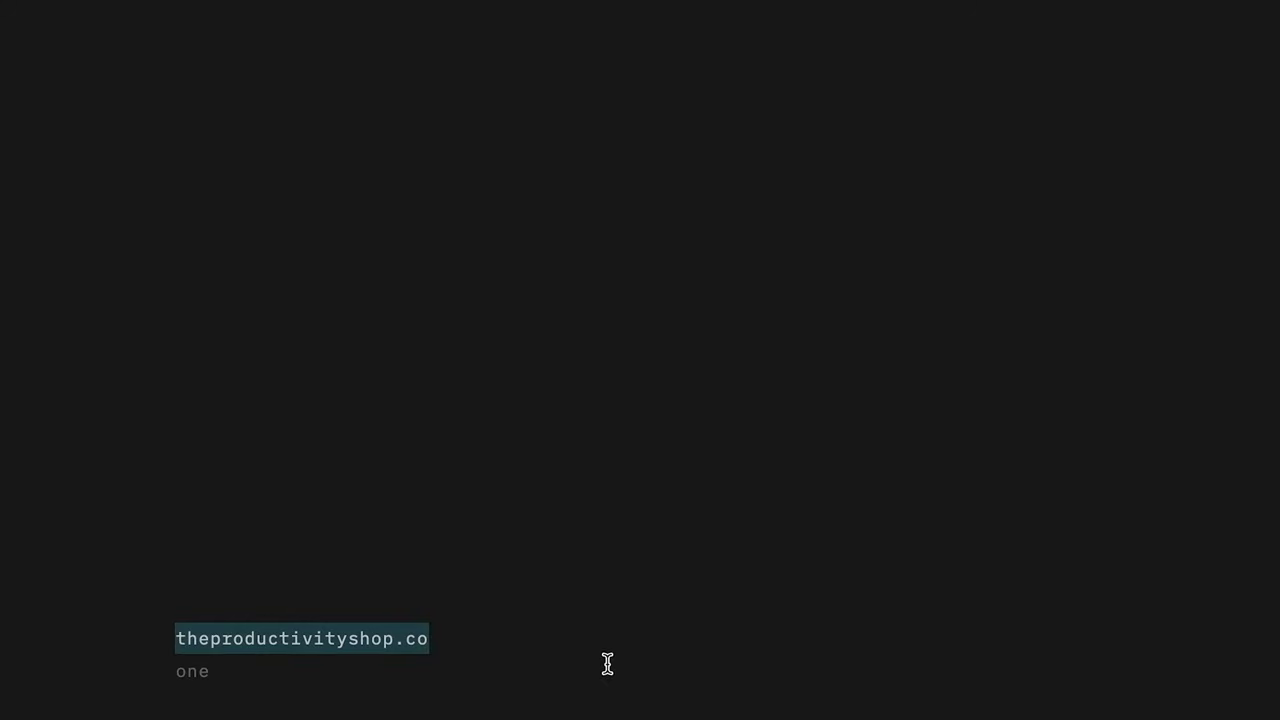
{"action": "key", "text": "super+alt+c"}
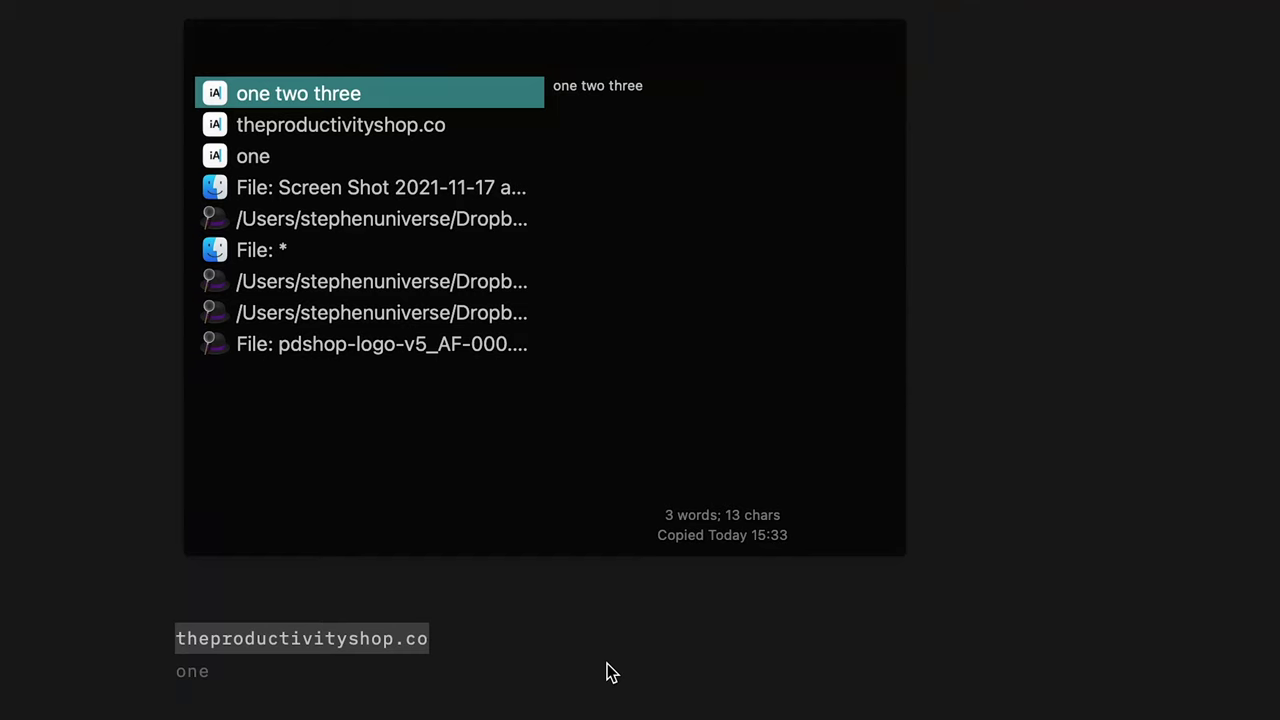
Step: Show the Mac symbols snippet collection and launch iA Writer from Alfred
{"action": "key", "text": "Down"}
{"action": "key", "text": "Down"}
{"action": "key", "text": "Up"}
{"action": "key", "text": "Up"}
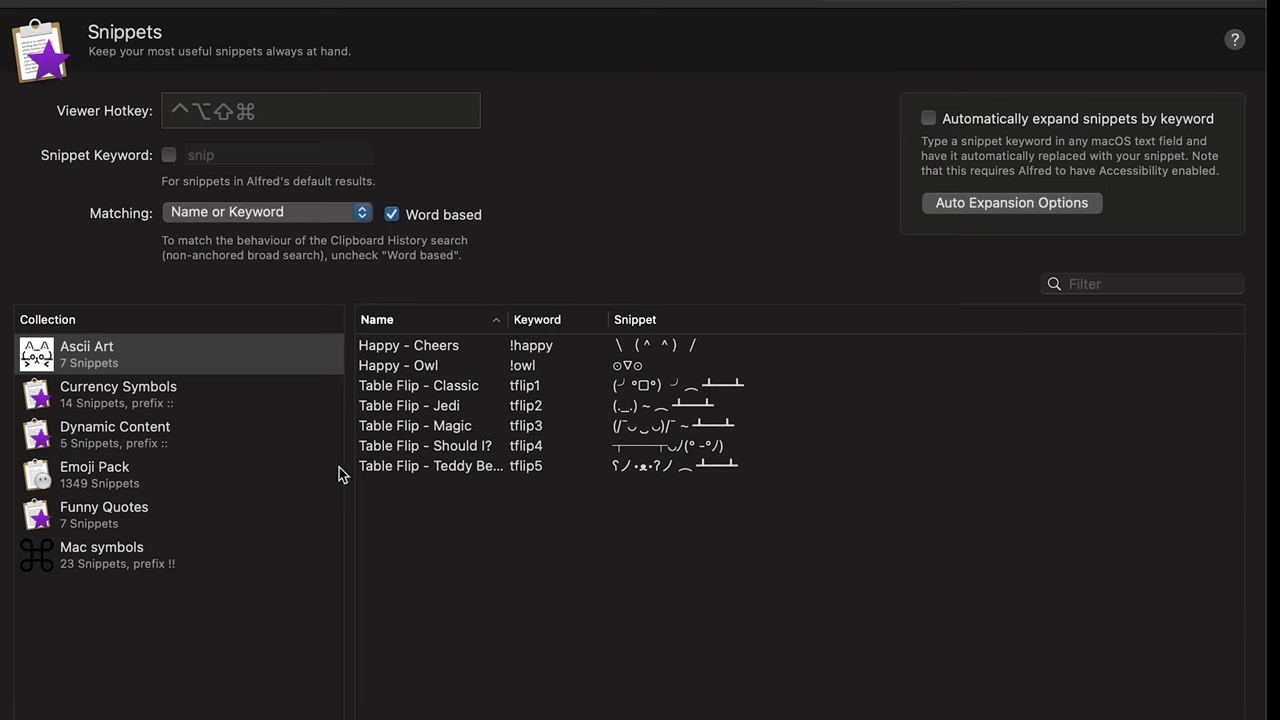
{"action": "left_click", "coordinate": [244, 541]}
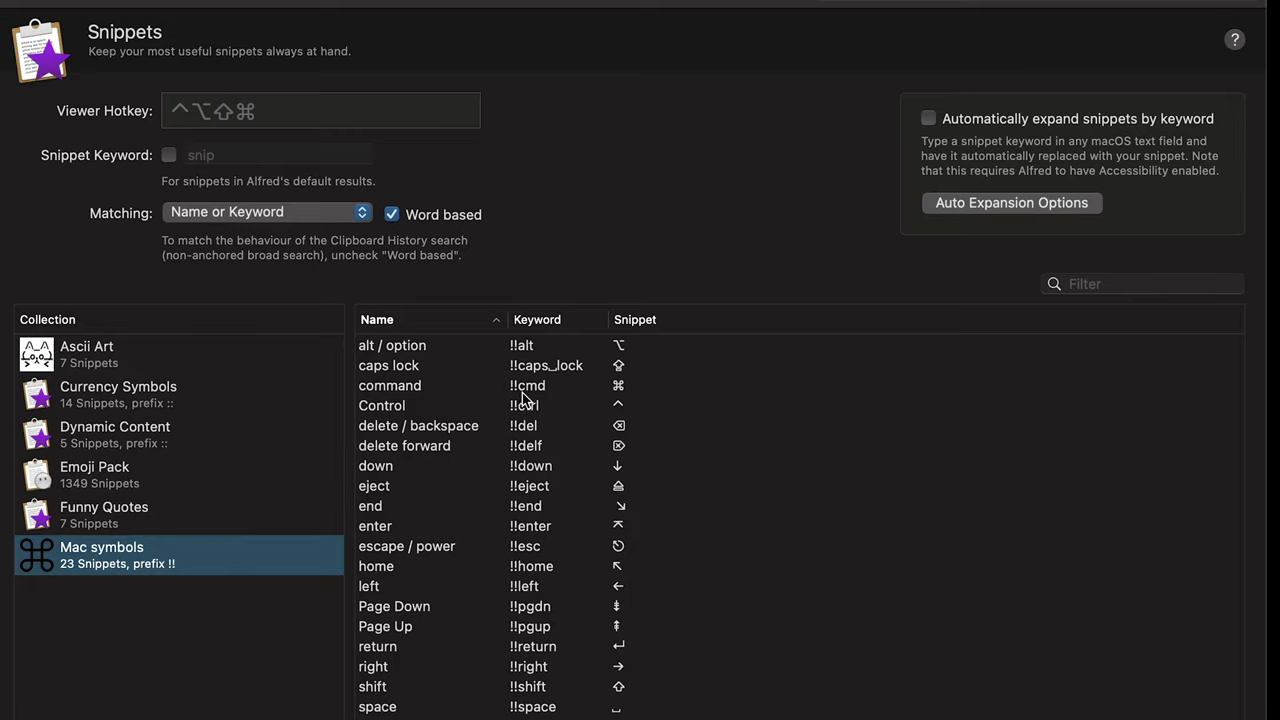
{"action": "key", "text": "alt+space"}
{"action": "type", "text": "ia"}
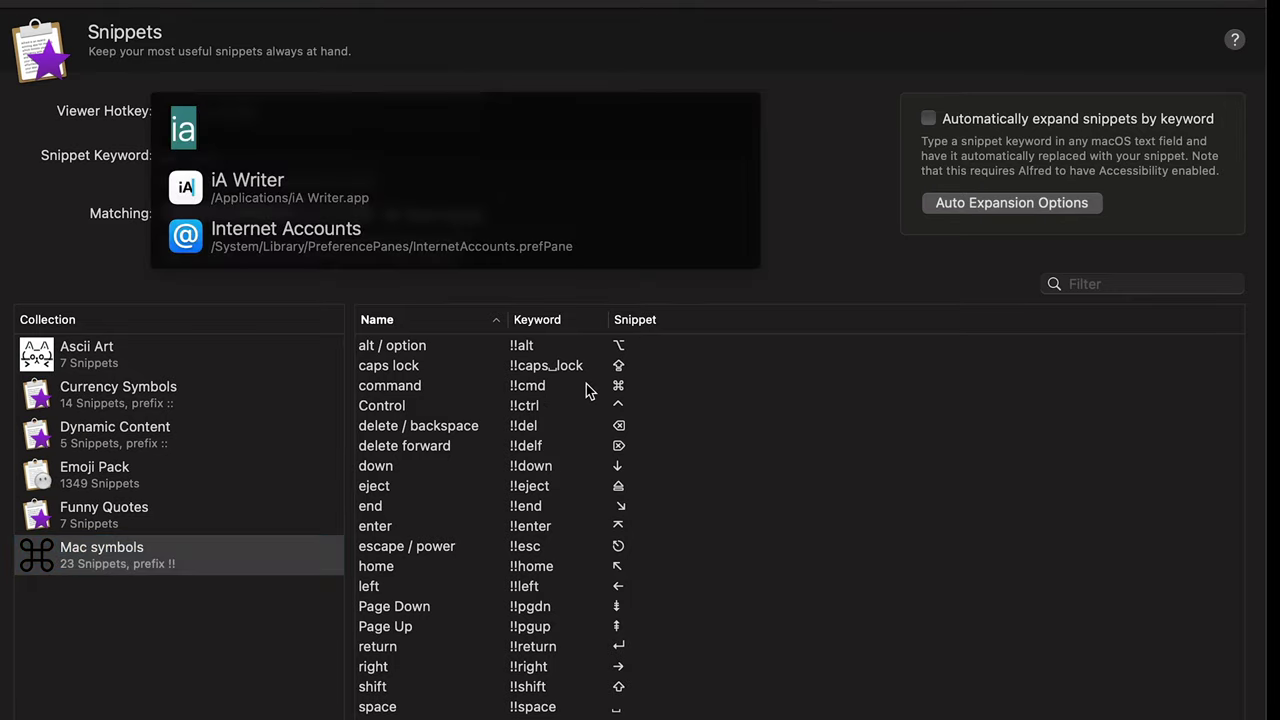
{"action": "key", "text": "Return"}
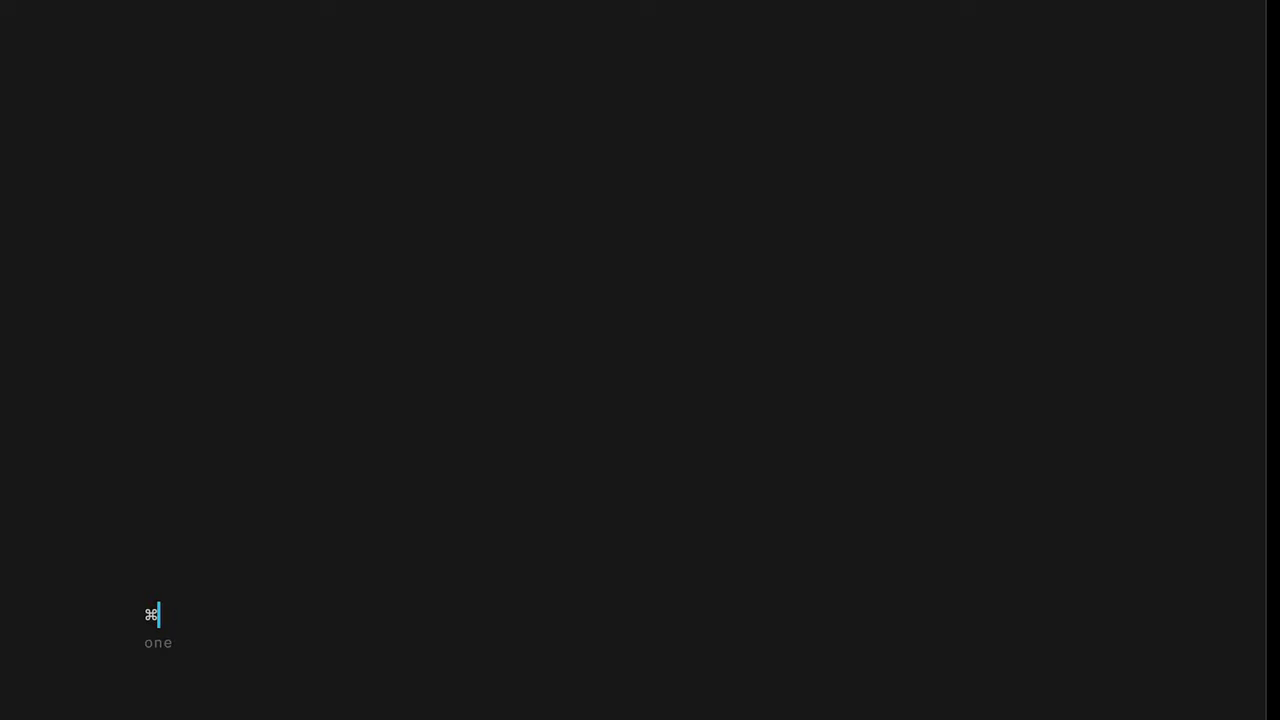
{"action": "key", "text": "super+Tab"}
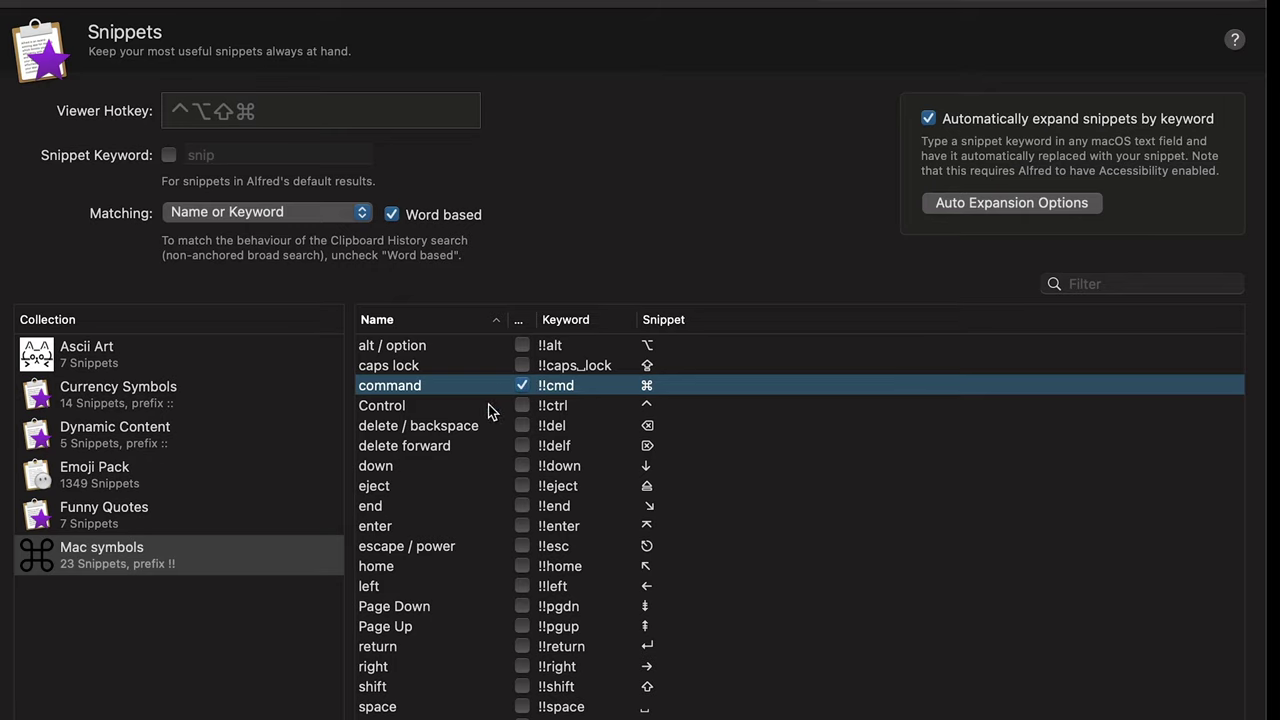
Step: Browse Currency Symbols and Ascii Art, then set the snippet viewer hotkey to Ctrl+Opt+Shift+Cmd+J
{"action": "left_click", "coordinate": [243, 398]}
{"action": "left_click", "coordinate": [240, 360]}
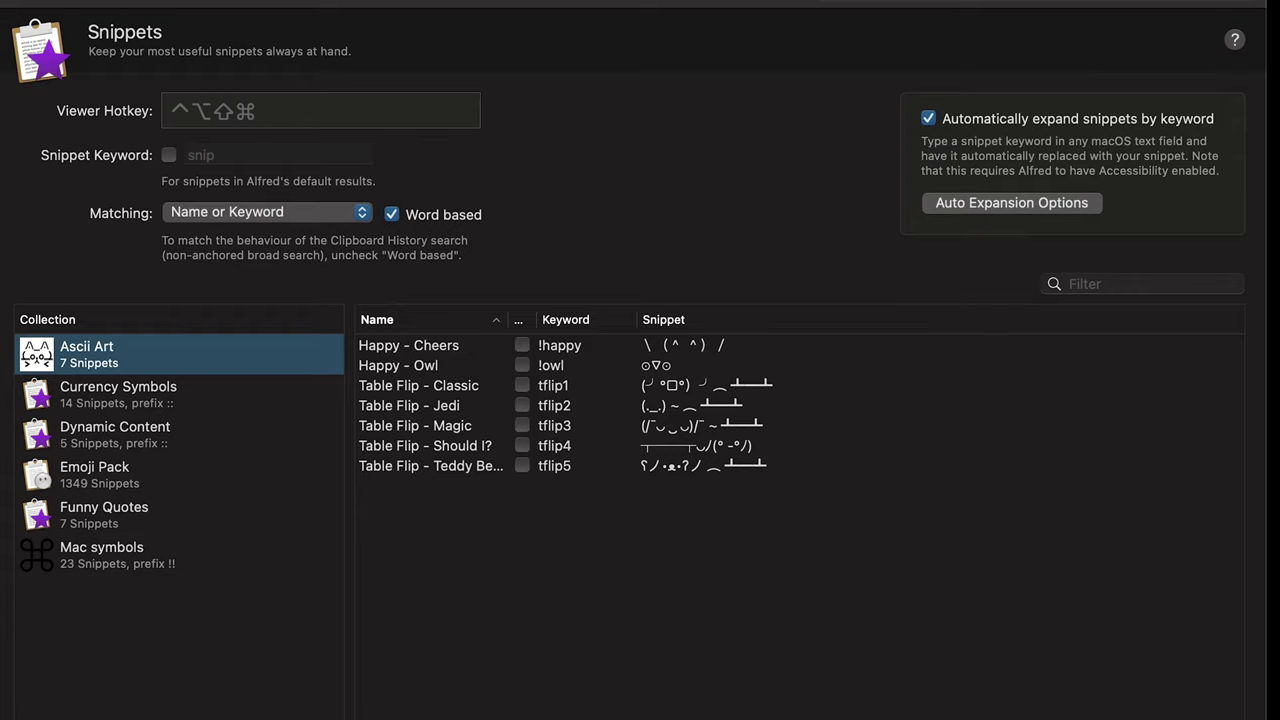
{"action": "left_click", "coordinate": [293, 117]}
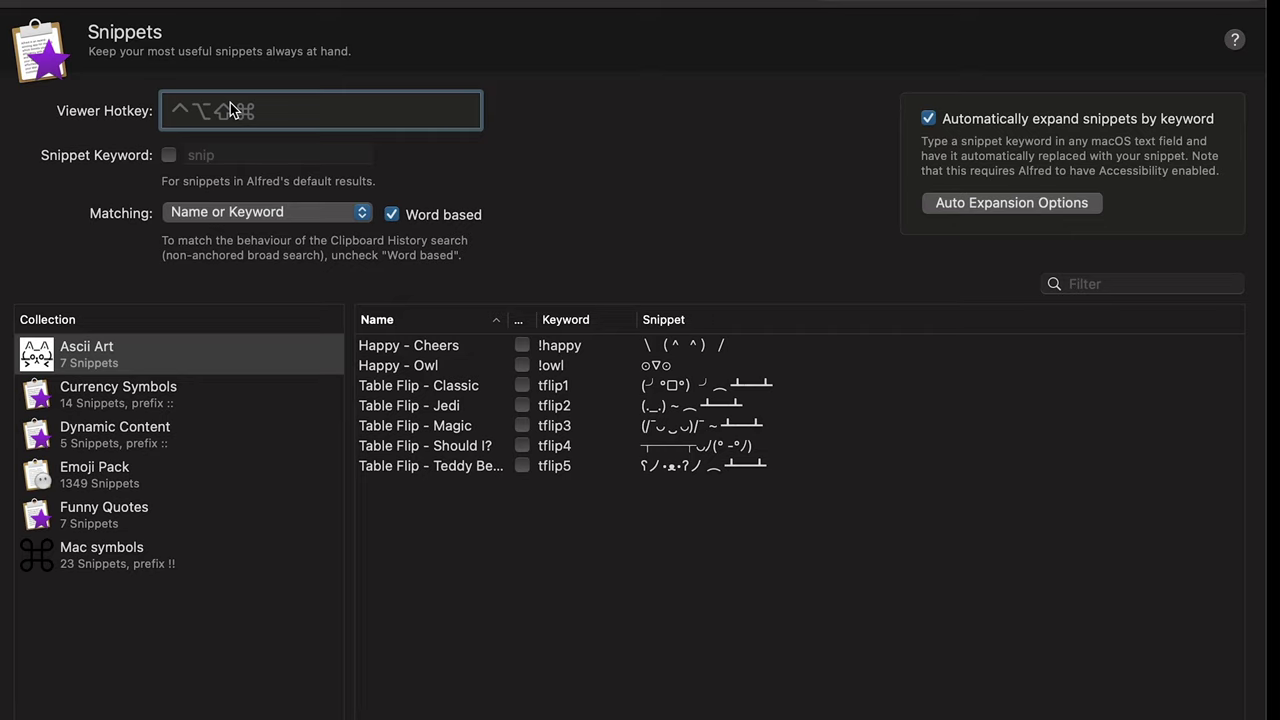
{"action": "key", "text": "ctrl+alt+shift+super+j"}
{"action": "key", "text": "ctrl+alt+shift+super+j"}
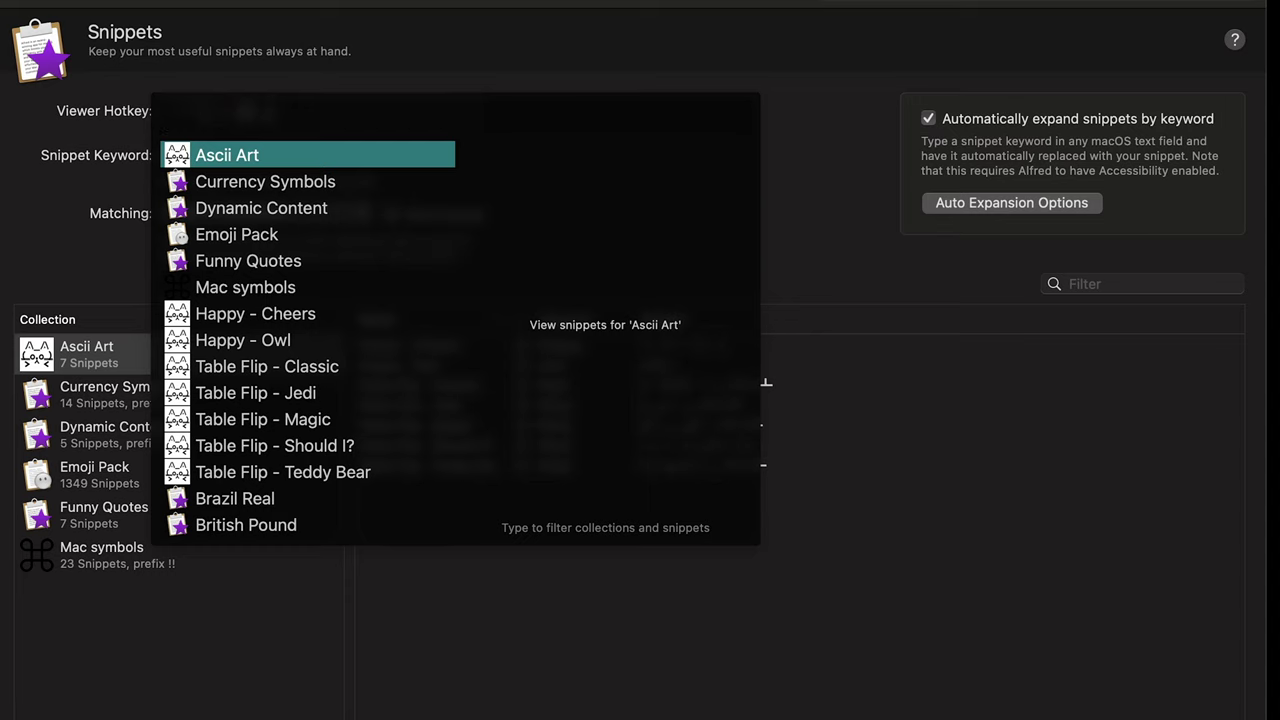
{"action": "key", "text": "Escape"}
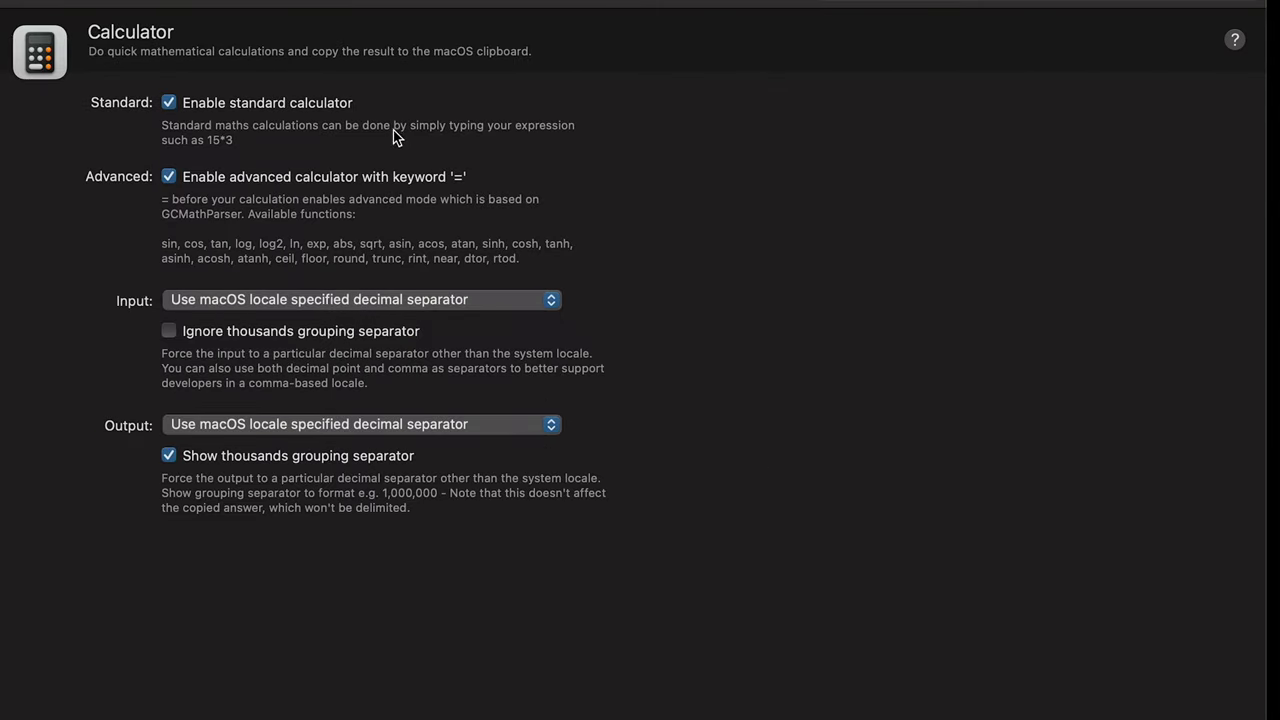
Step: Test the calculation 100+10 in the Alfred bar
{"action": "key", "text": "alt+space"}
{"action": "type", "text": "1"}
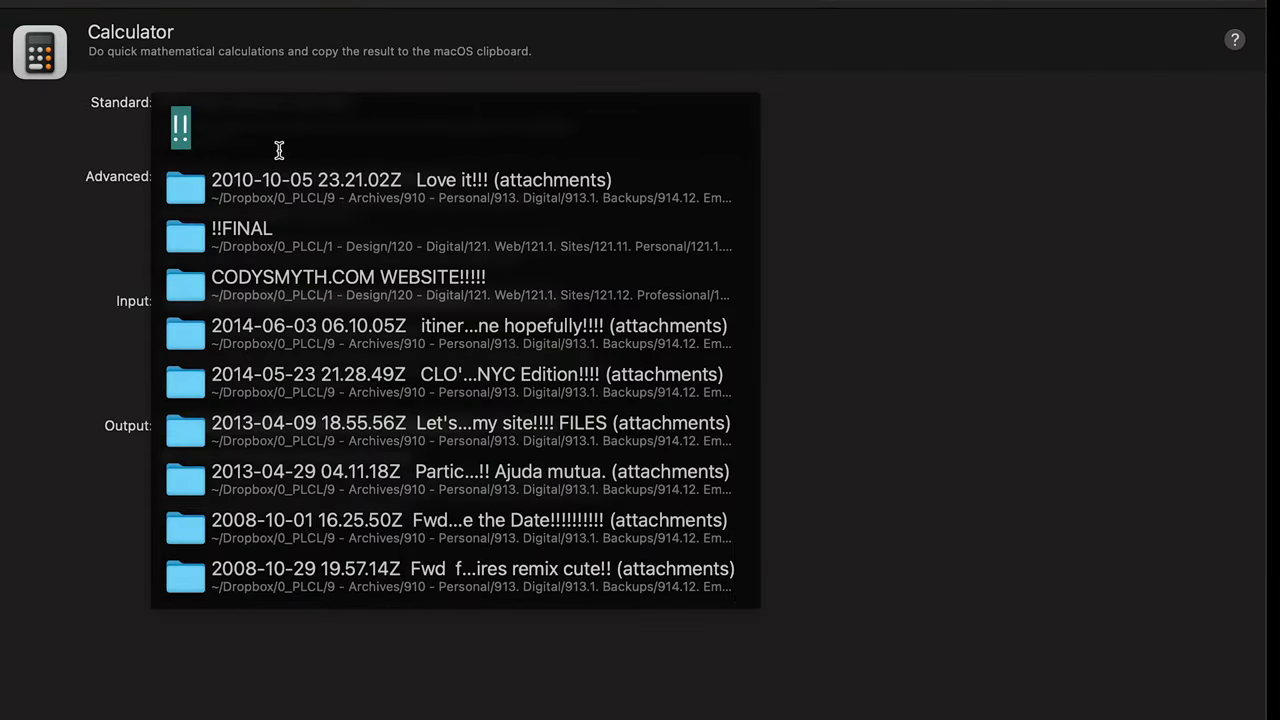
{"action": "type", "text": "00_"}
{"action": "key", "text": "BackSpace"}
{"action": "type", "text": "+10"}
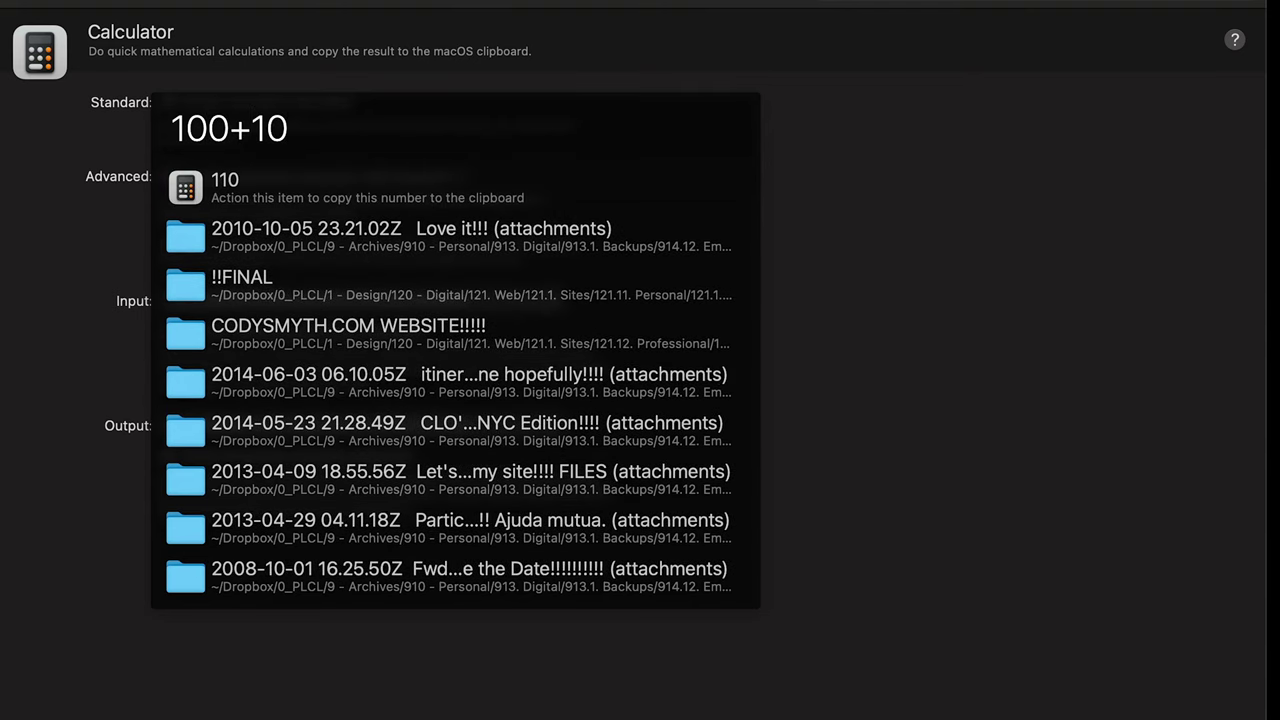
{"action": "key", "text": "Return"}
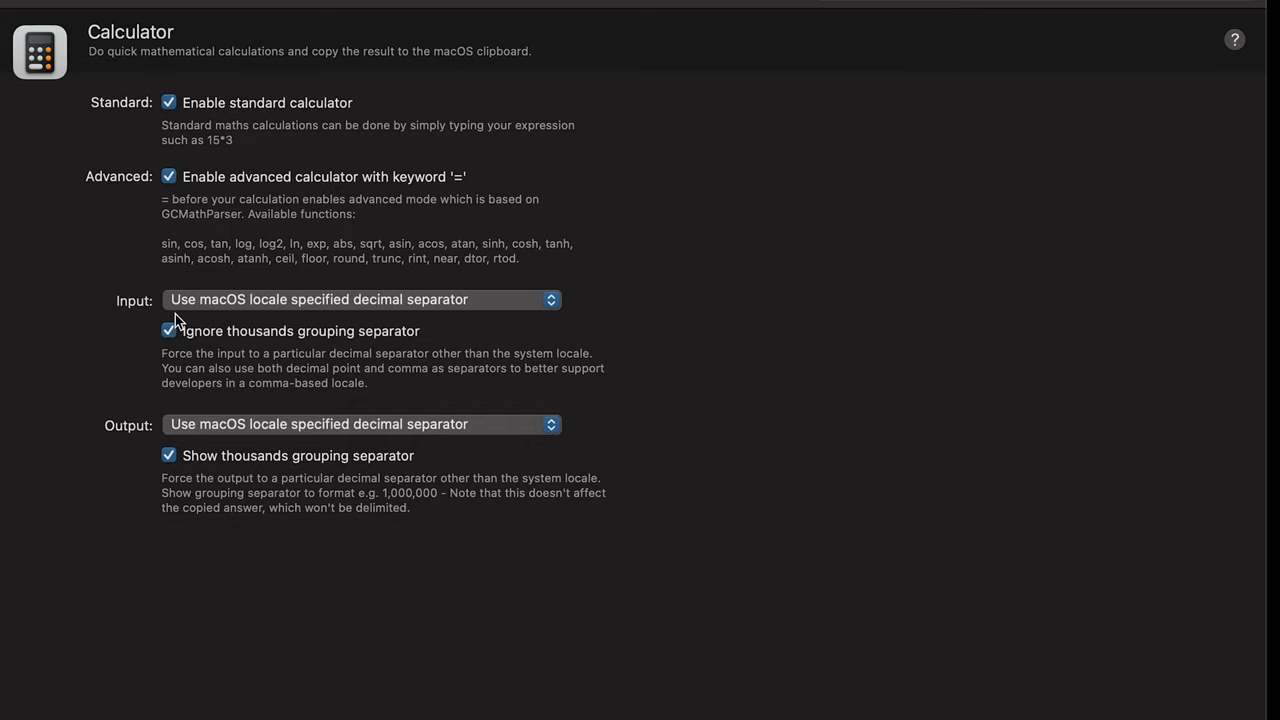
Step: Ignore thousands separators in calculator input and confirm 1,000+1000 gives 2,000
{"action": "left_click", "coordinate": [169, 331]}
{"action": "key", "text": "alt+space"}
{"action": "type", "text": "1,000"}
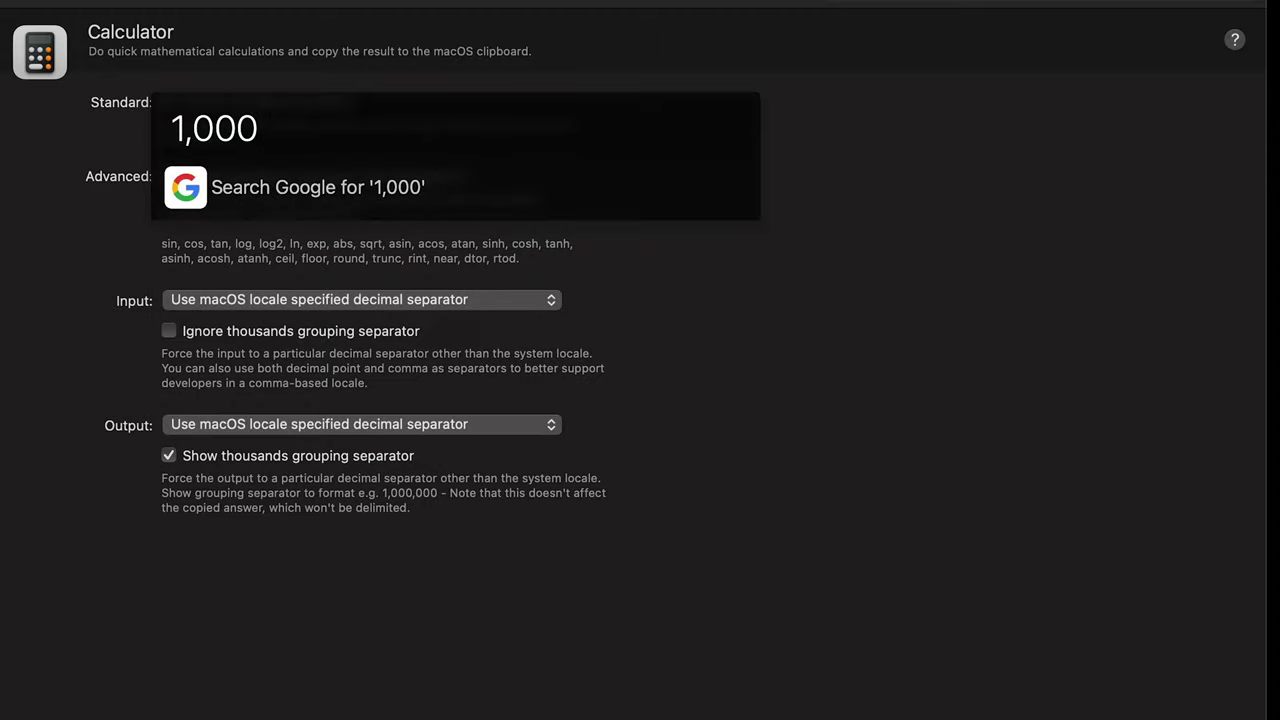
{"action": "left_click", "coordinate": [169, 331]}
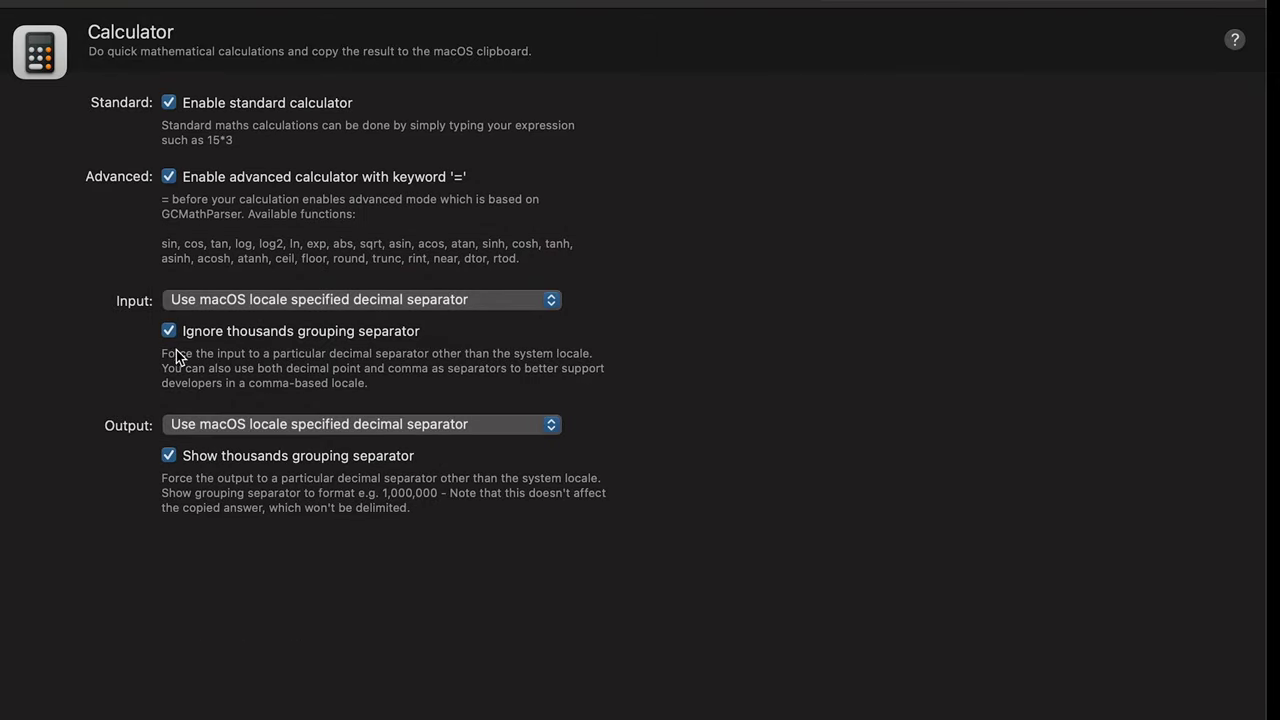
{"action": "key", "text": "alt+space"}
{"action": "key", "text": "alt+space"}
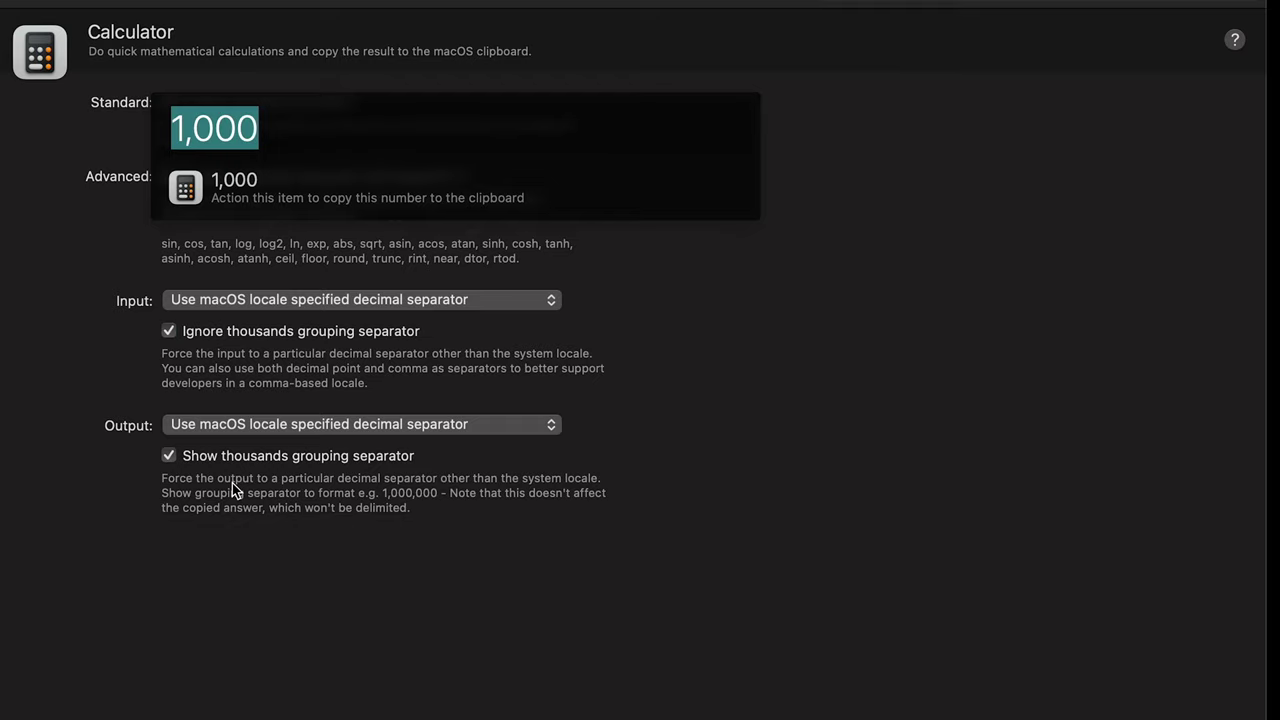
{"action": "key", "text": "Right"}
{"action": "type", "text": "+"}
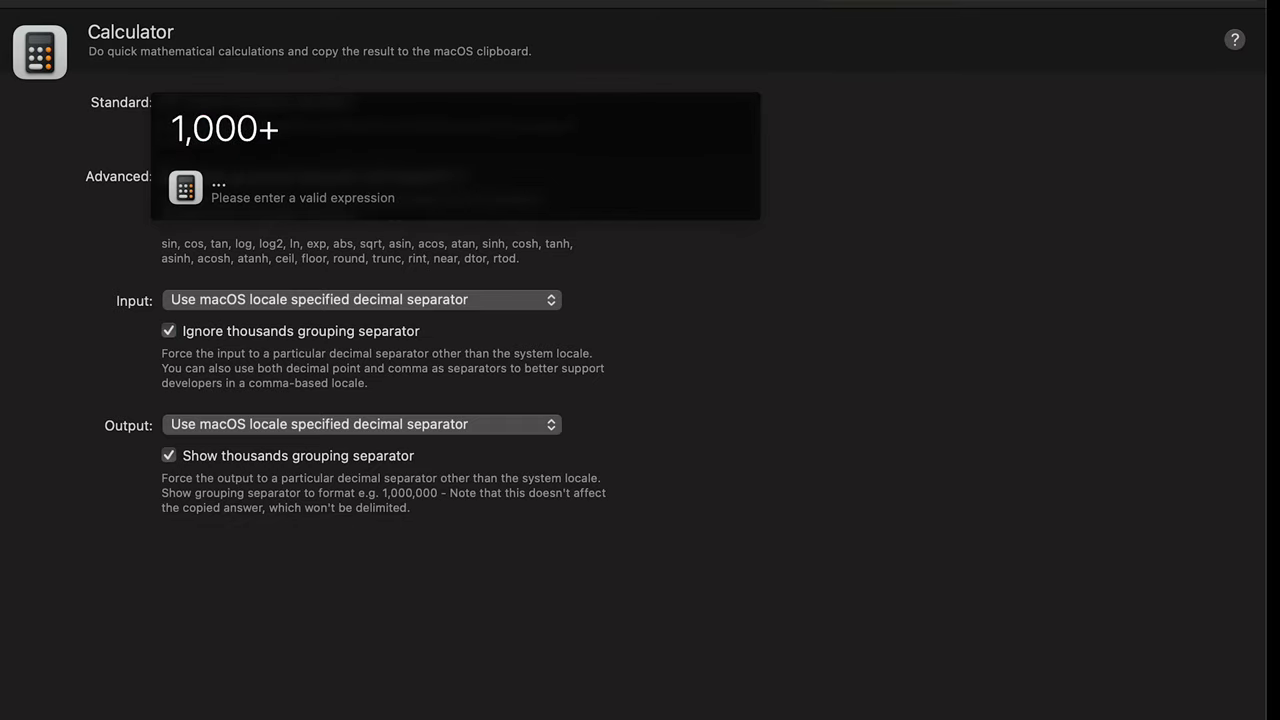
{"action": "type", "text": "1000"}
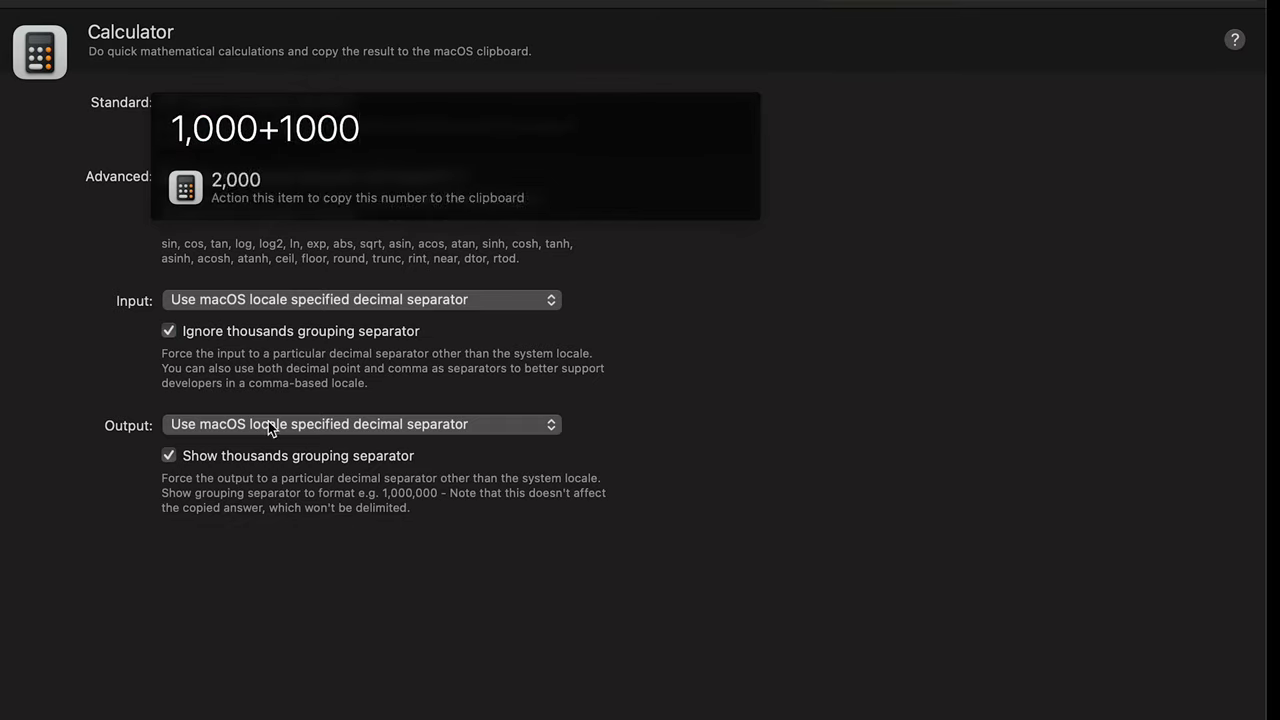
{"action": "key", "text": "Escape"}
Step: Hide, then restore, thousands separators in calculator results while rechecking the sum
{"action": "left_click", "coordinate": [169, 455]}
{"action": "key", "text": "alt+space"}
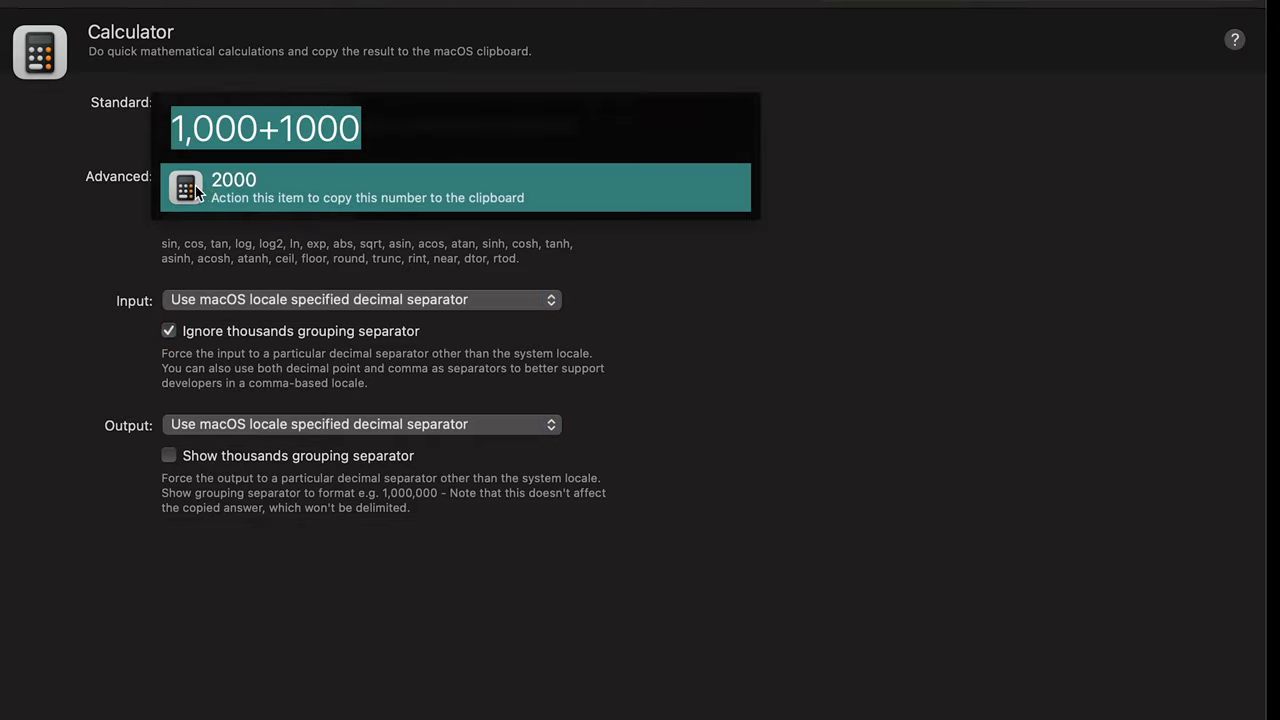
{"action": "left_click", "coordinate": [163, 457]}
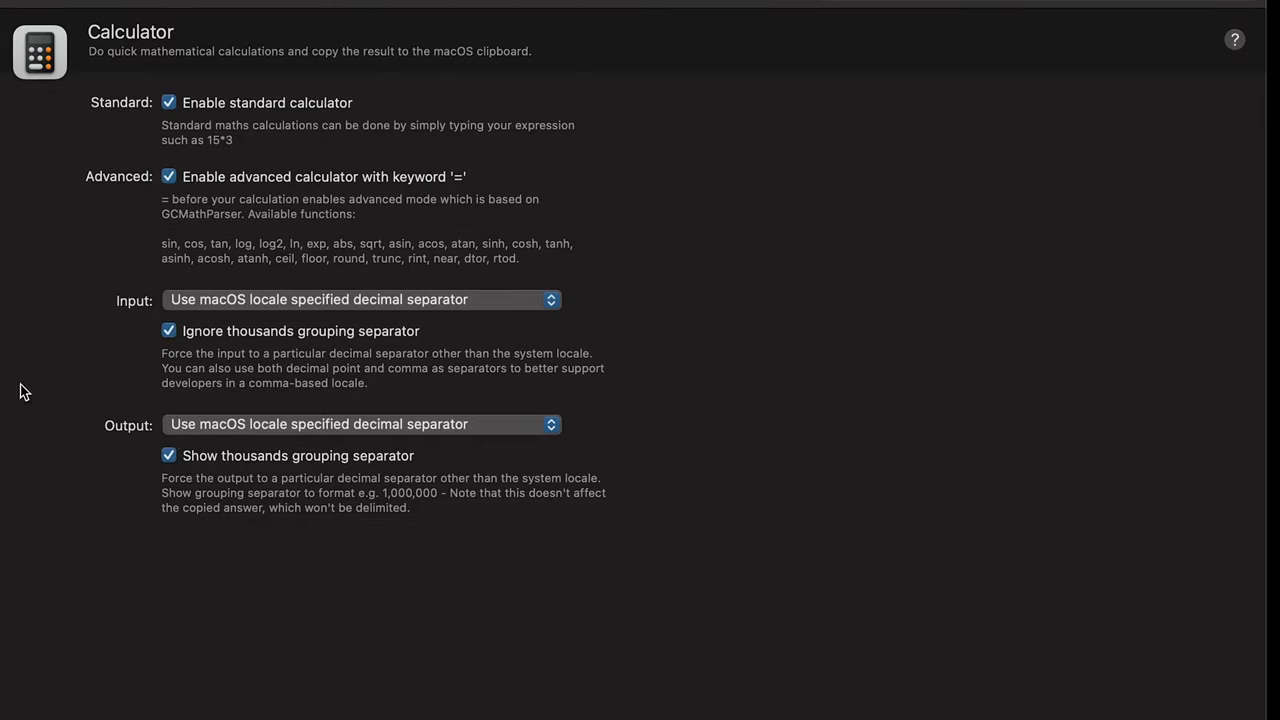
{"action": "key", "text": "Down"}
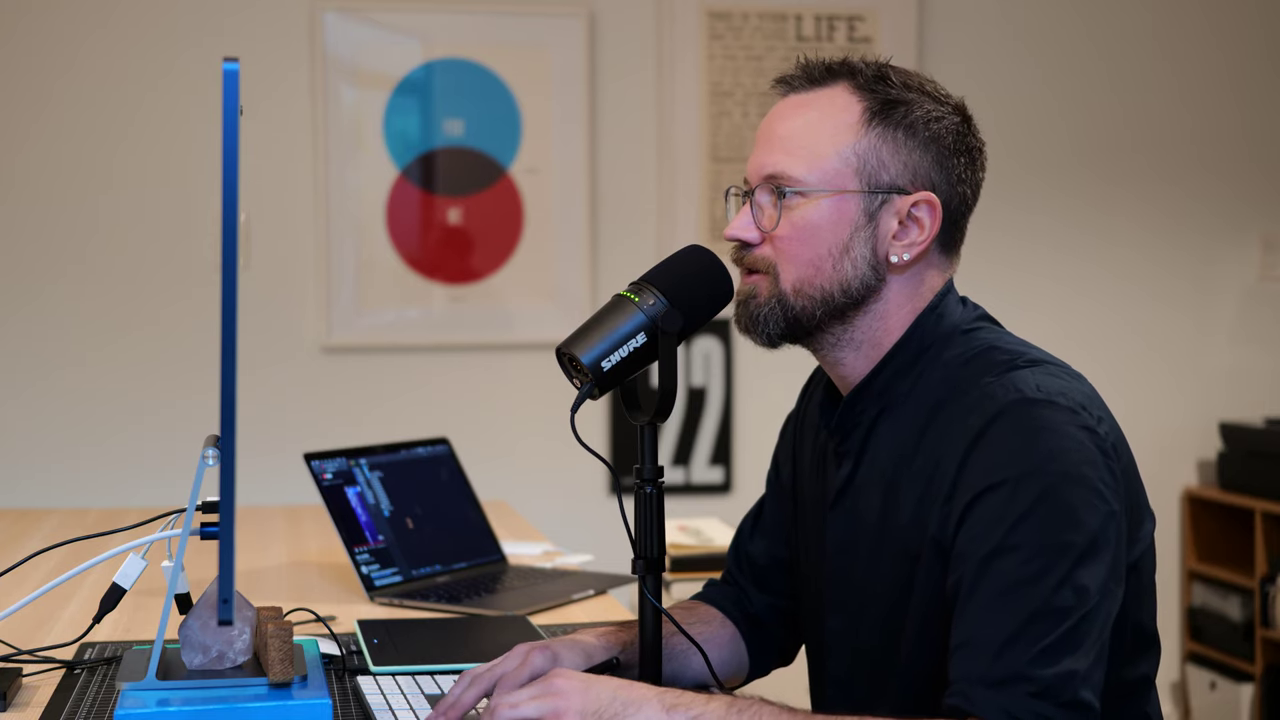
{"action": "key", "text": "alt+space"}
{"action": "type", "text": "define c"}
{"action": "type", "text": "ake"}
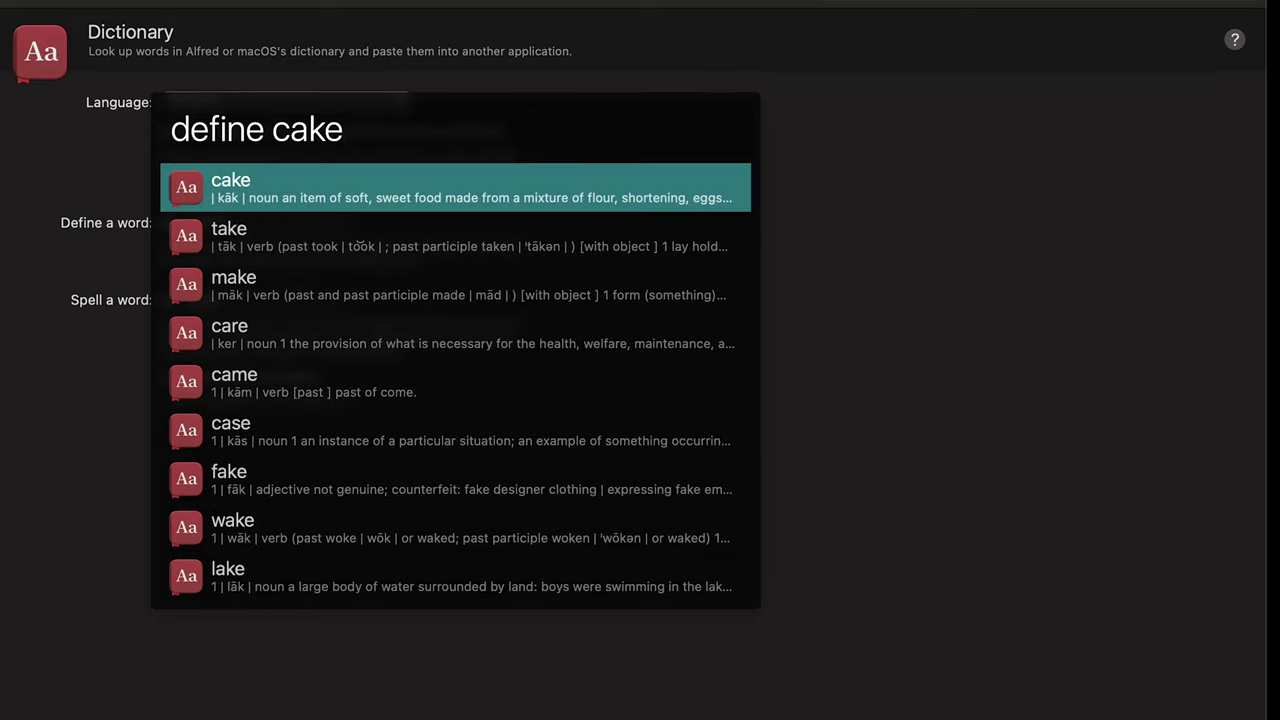
{"action": "key", "text": "Escape"}
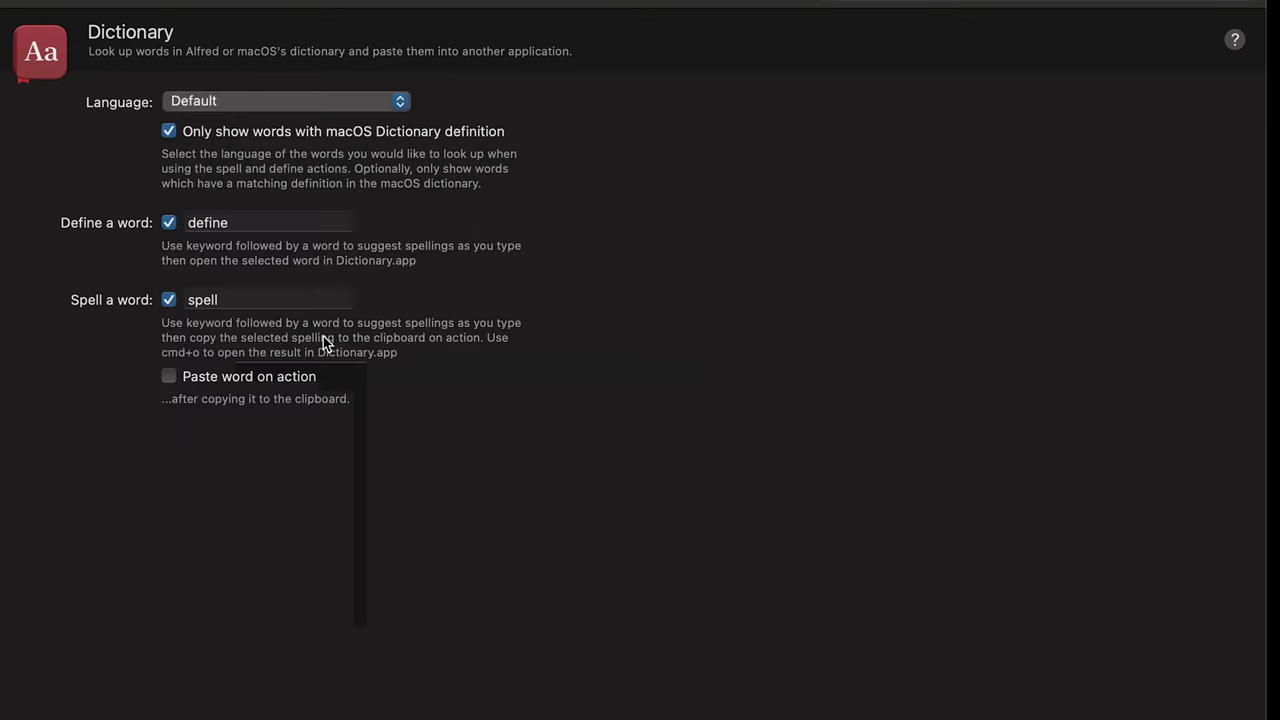
{"action": "key", "text": "alt+space"}
{"action": "type", "text": "spell caike"}
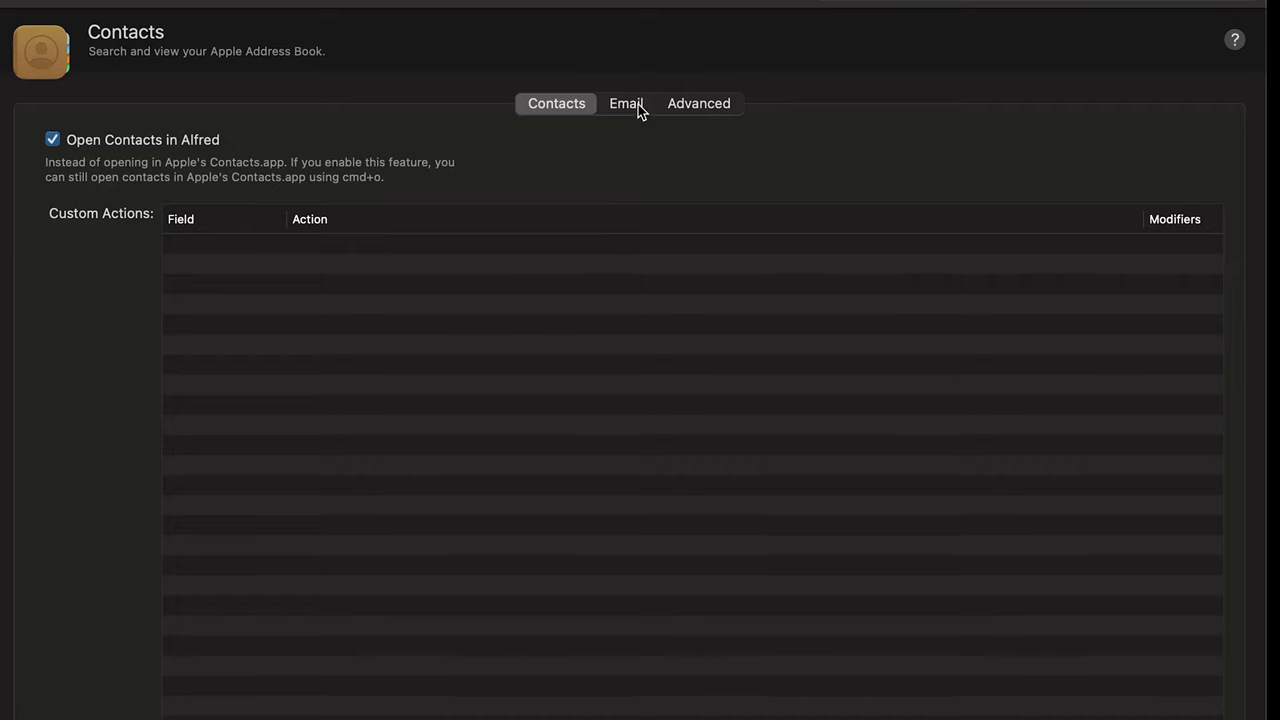
Step: Show the Contacts Email settings and look up a contact with the e keyword
{"action": "left_click", "coordinate": [638, 104]}
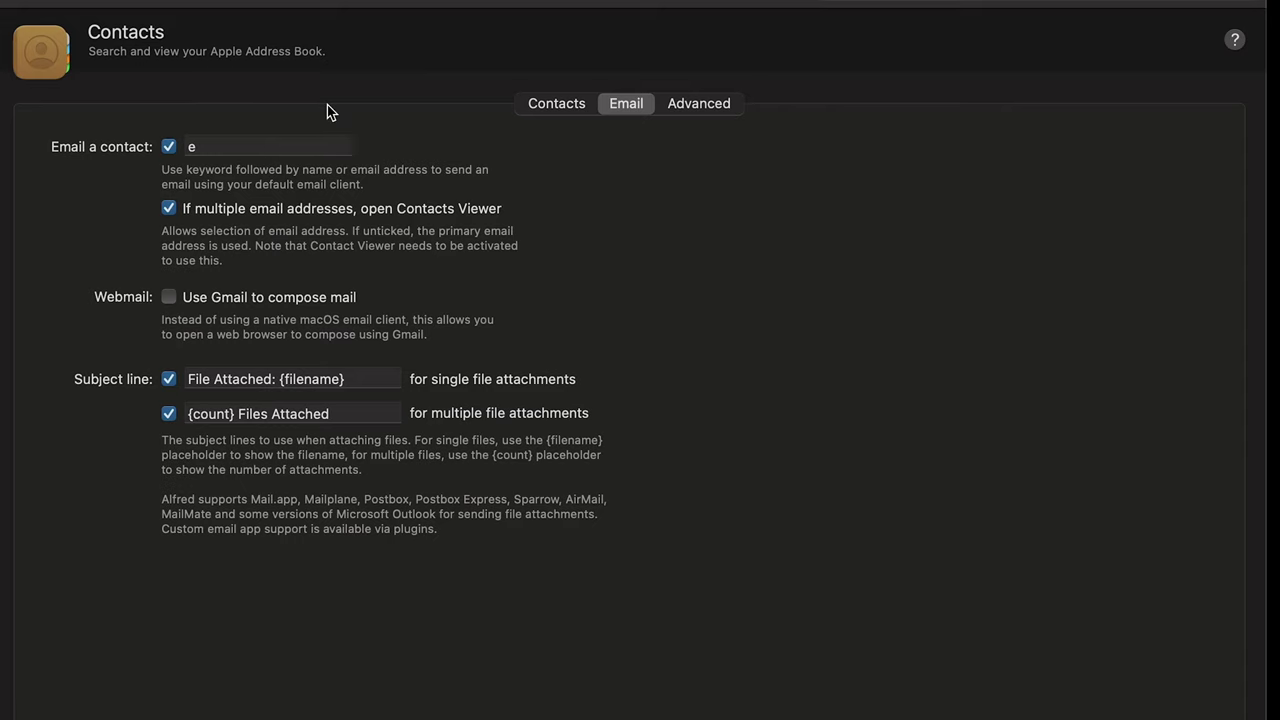
{"action": "key", "text": "alt+space"}
{"action": "type", "text": "e luke"}
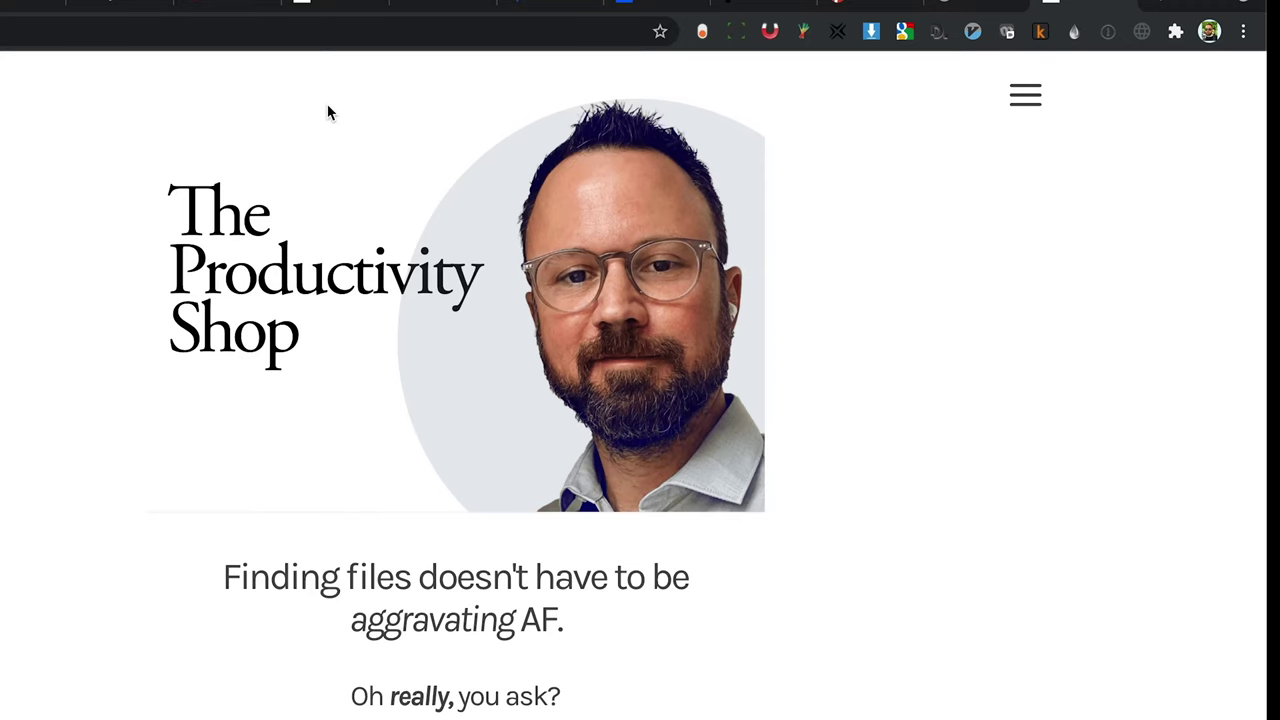
{"action": "key", "text": "alt+space"}
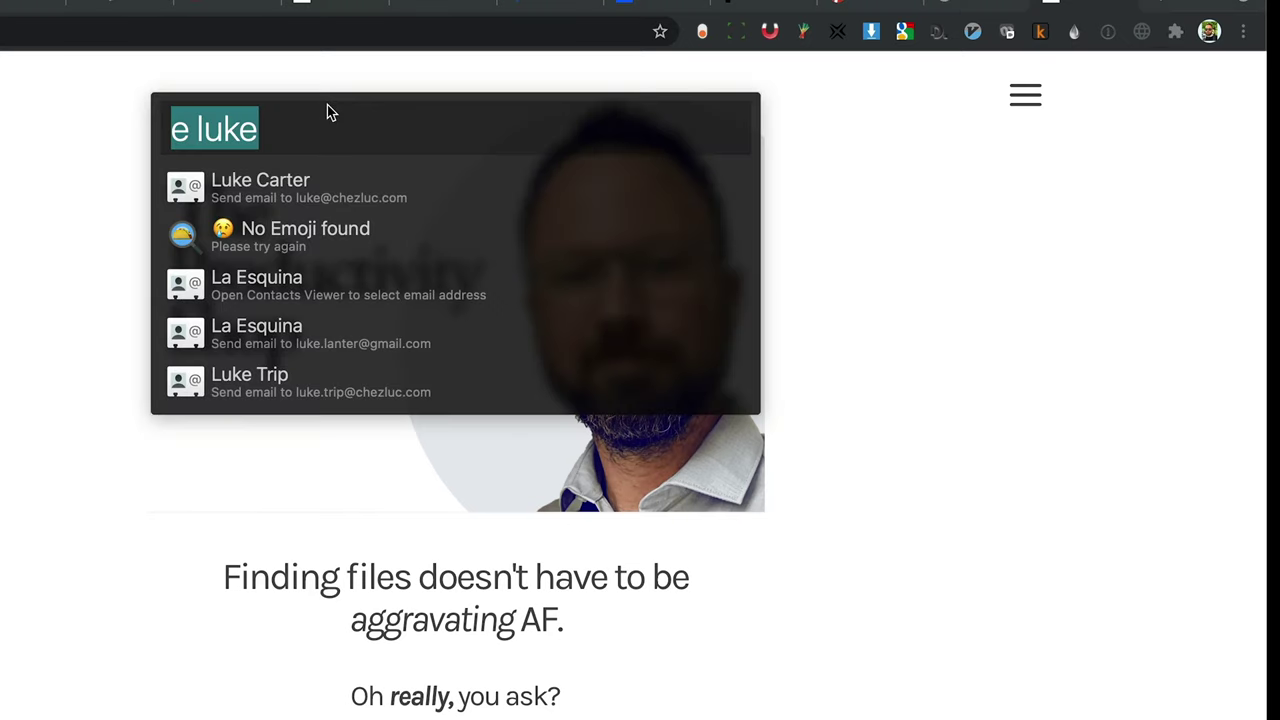
{"action": "key", "text": "Escape"}
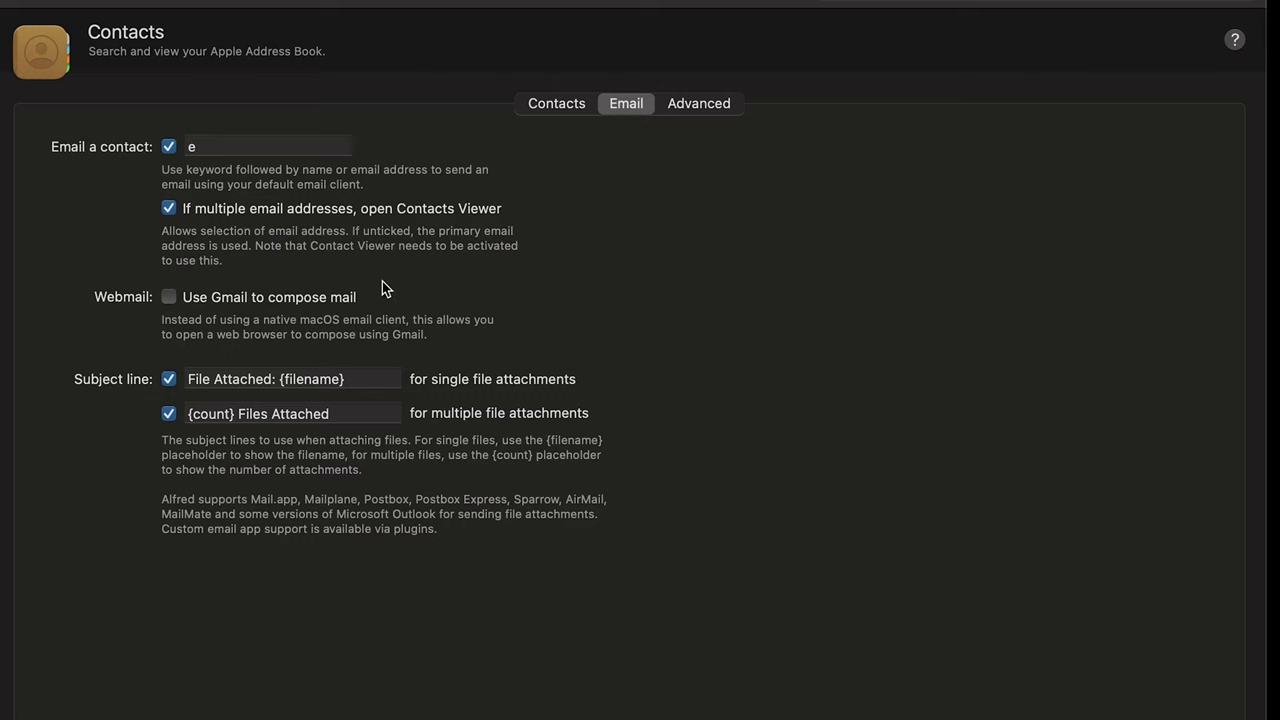
Step: Take a region screenshot of the email subject line settings
{"action": "left_click", "coordinate": [214, 298]}
{"action": "key", "text": "super+shift+4"}
{"action": "left_click_drag", "start_coordinate": [27, 343], "coordinate": [740, 605]}
Step: Bring up Alfred's file actions for the Desktop screenshot and browse the Open With apps
{"action": "key", "text": "super+Tab"}
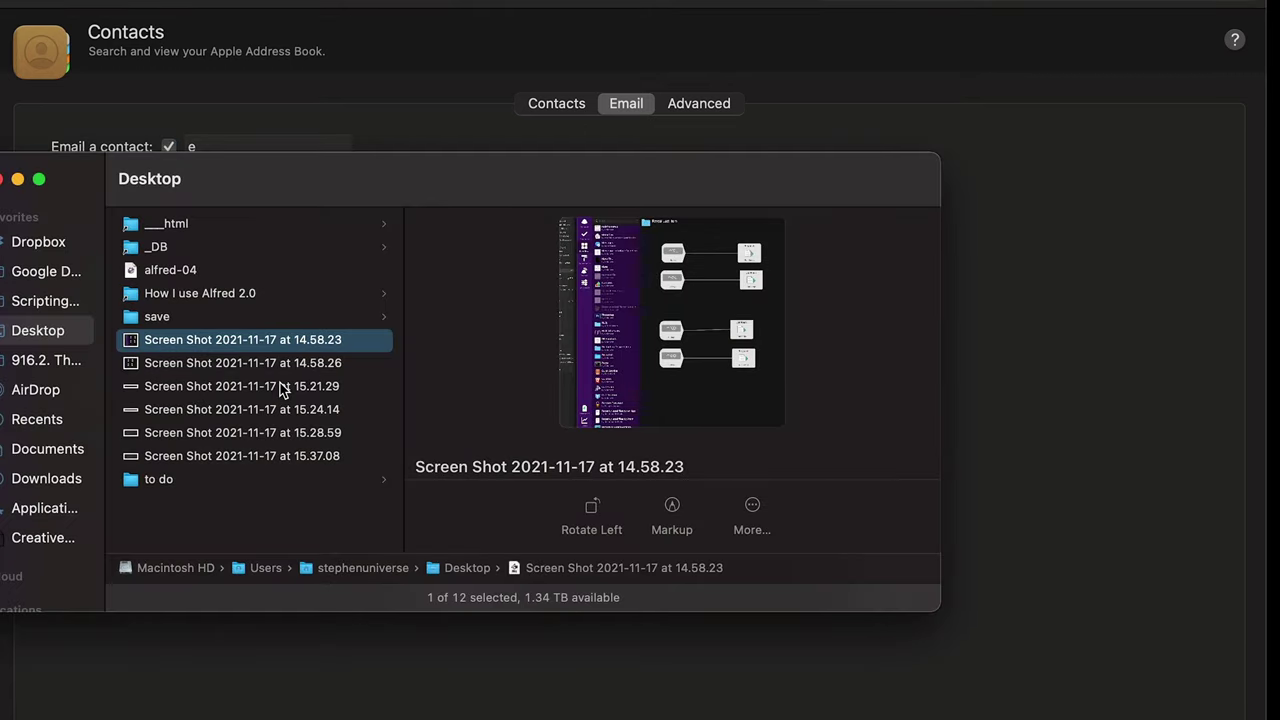
{"action": "key", "text": "alt+super+backslash"}
{"action": "key", "text": "Return"}
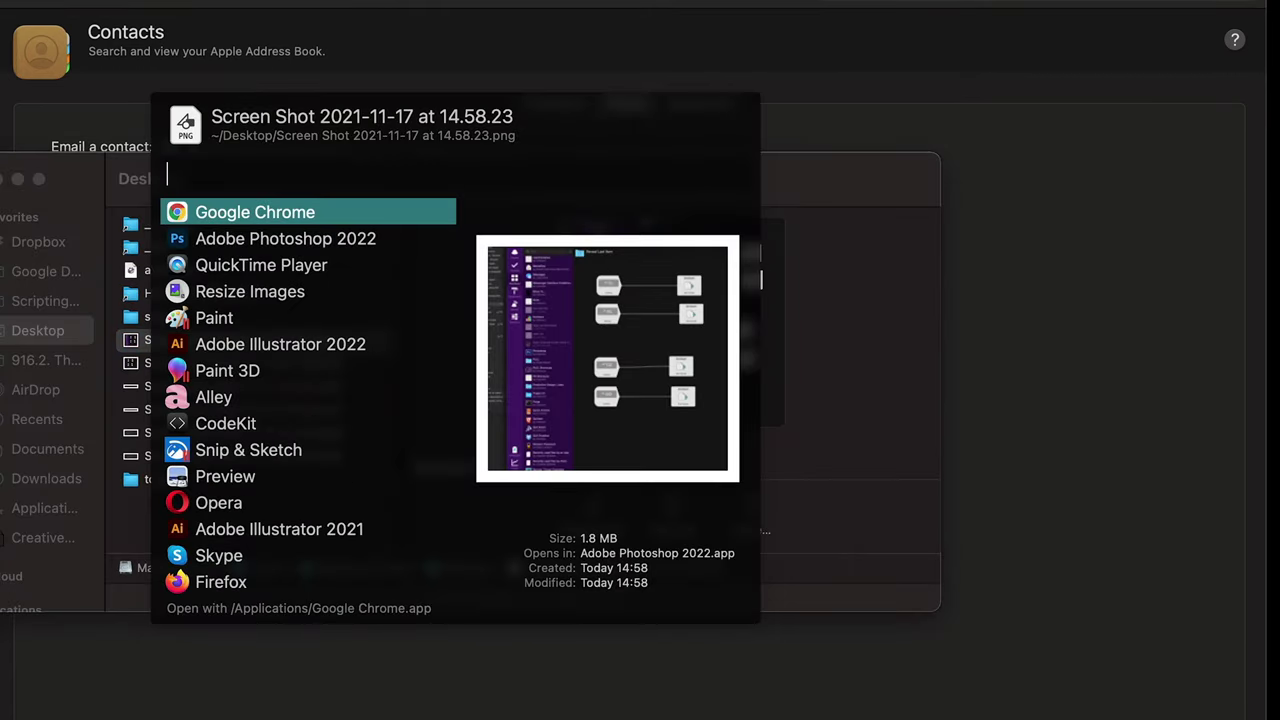
{"action": "type", "text": "em"}
{"action": "key", "text": "BackSpace"}
{"action": "key", "text": "BackSpace"}
{"action": "key", "text": "Escape"}
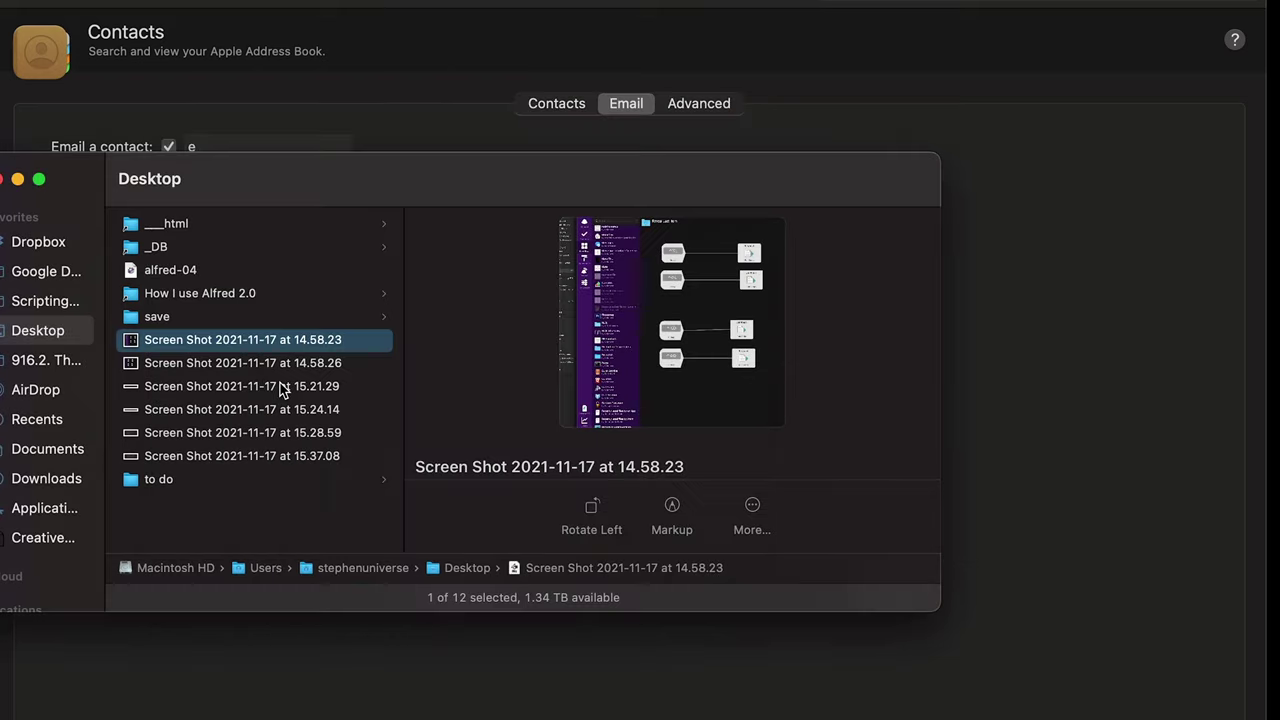
Step: Email the 14.58.23 screenshot to an entered address and select the new mail's subject
{"action": "key", "text": "super+alt+backslash"}
{"action": "type", "text": "mail"}
{"action": "key", "text": "BackSpace"}
{"action": "key", "text": "BackSpace"}
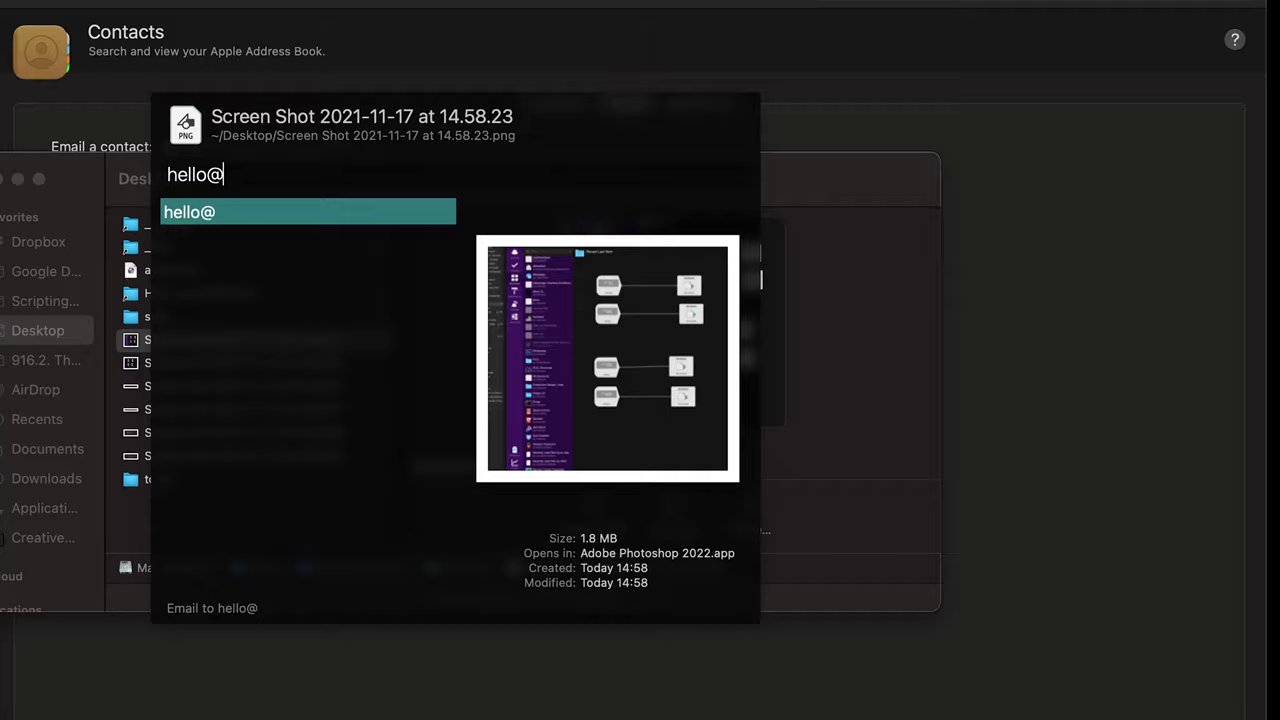
{"action": "key", "text": "Return"}
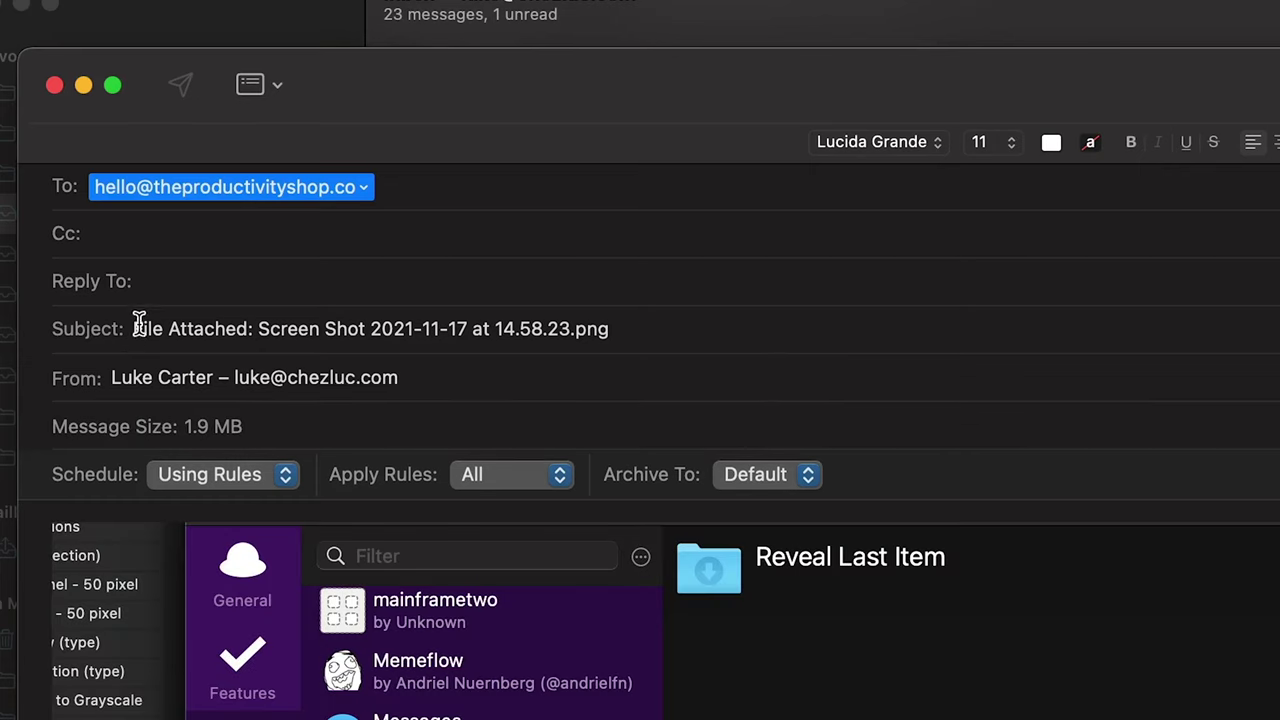
{"action": "left_click", "coordinate": [137, 329]}
{"action": "key", "text": "super+a"}
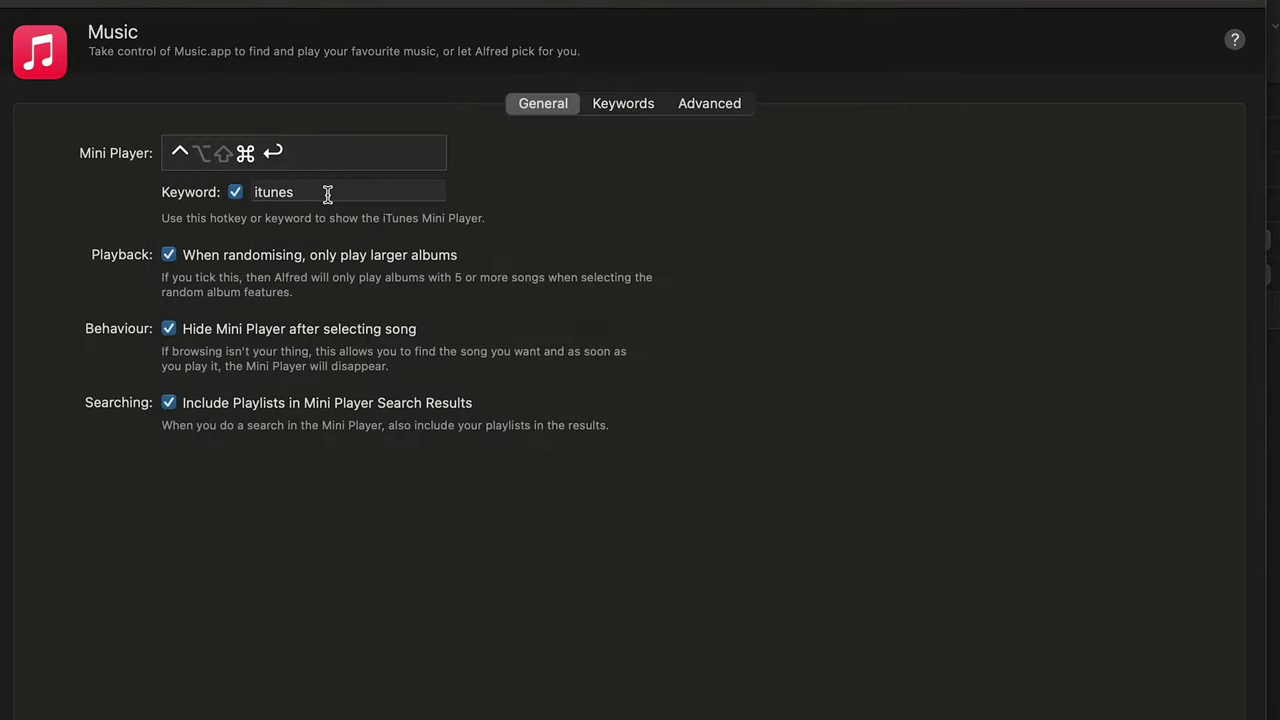
Step: Search 'cordio' in the Music Mini Player, play a Cordio track, and view Music keywords
{"action": "key", "text": "ctrl+alt+shift+super+Return"}
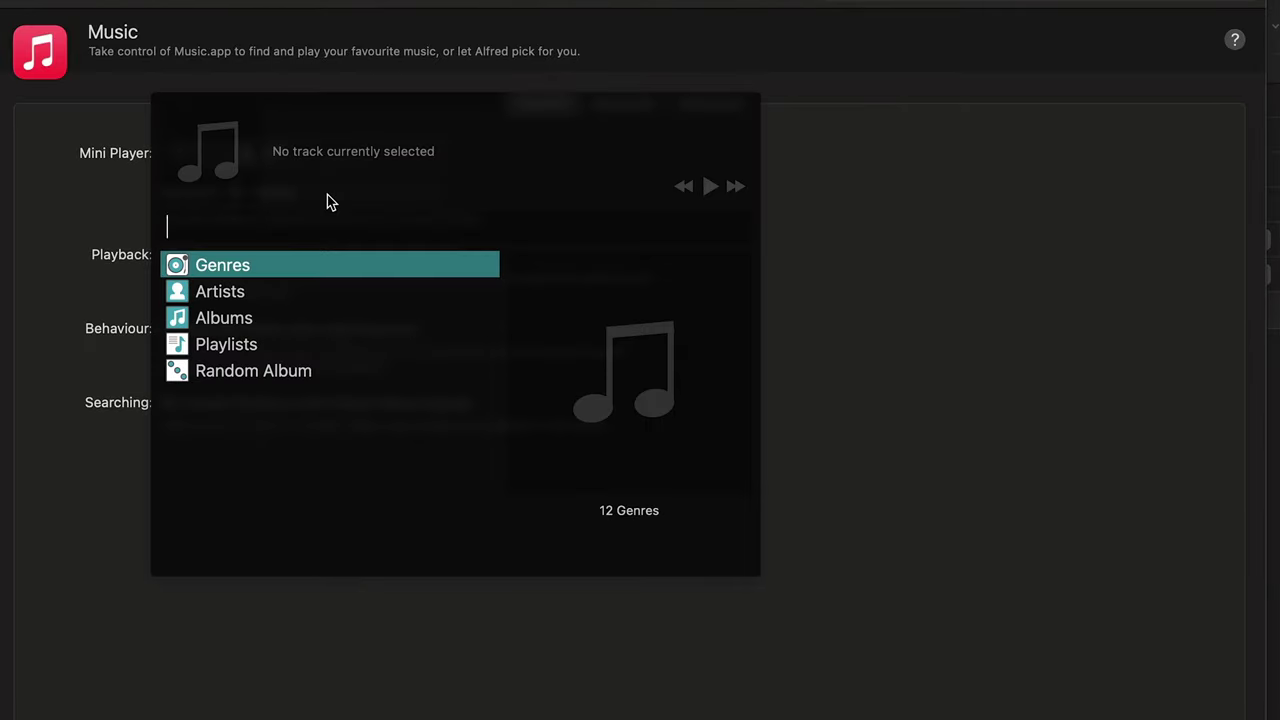
{"action": "type", "text": "votr"}
{"action": "key", "text": "BackSpace"}
{"action": "key", "text": "BackSpace"}
{"action": "key", "text": "BackSpace"}
{"action": "key", "text": "BackSpace"}
{"action": "type", "text": "cordio"}
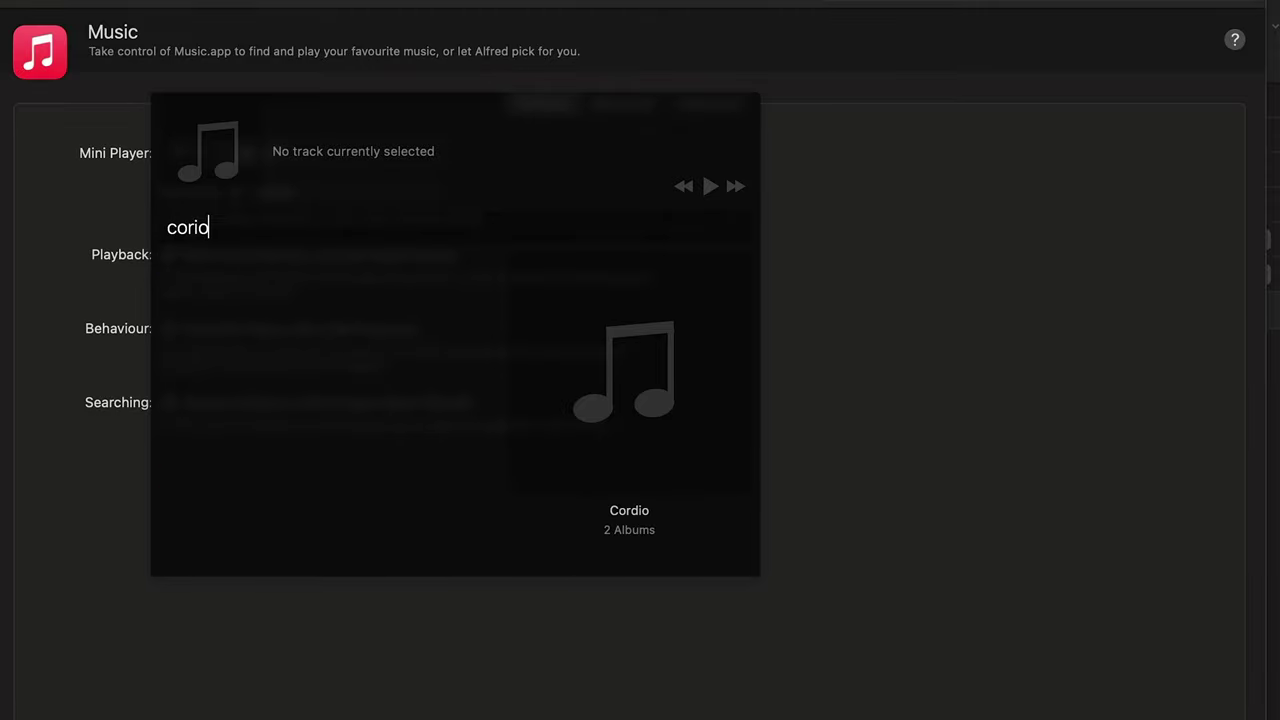
{"action": "key", "text": "Down"}
{"action": "key", "text": "Return"}
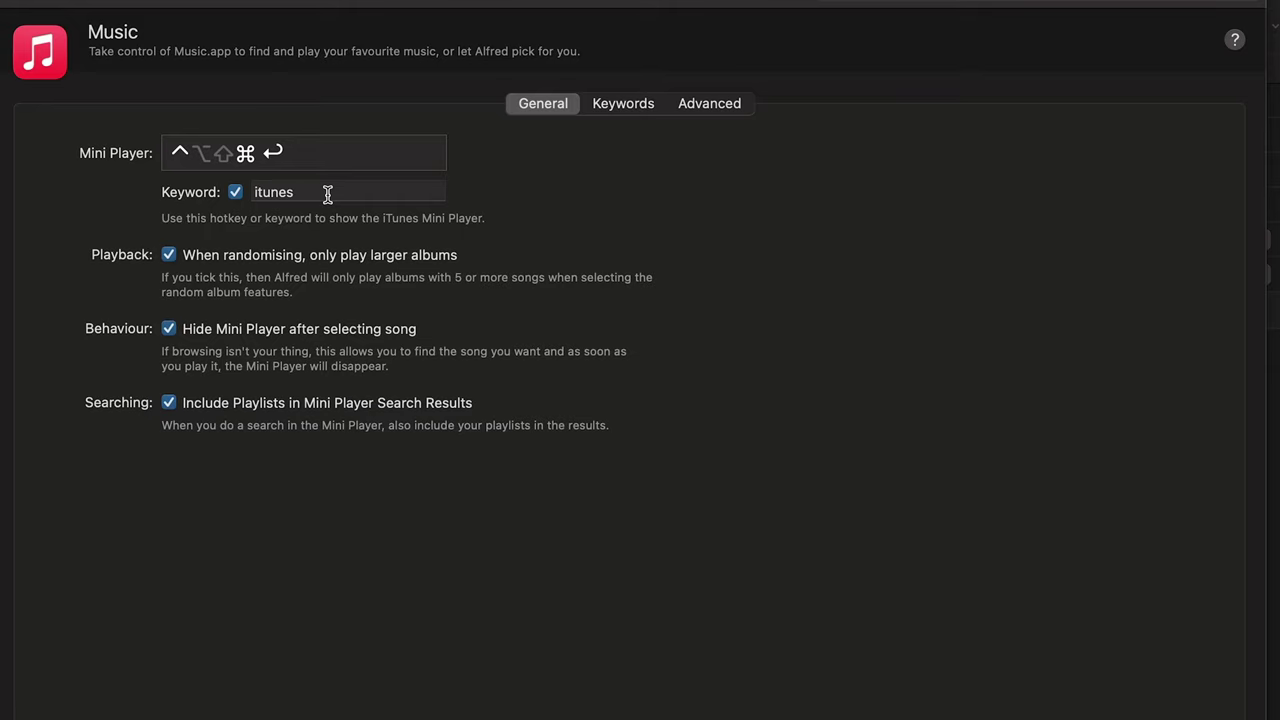
{"action": "left_click", "coordinate": [623, 103]}
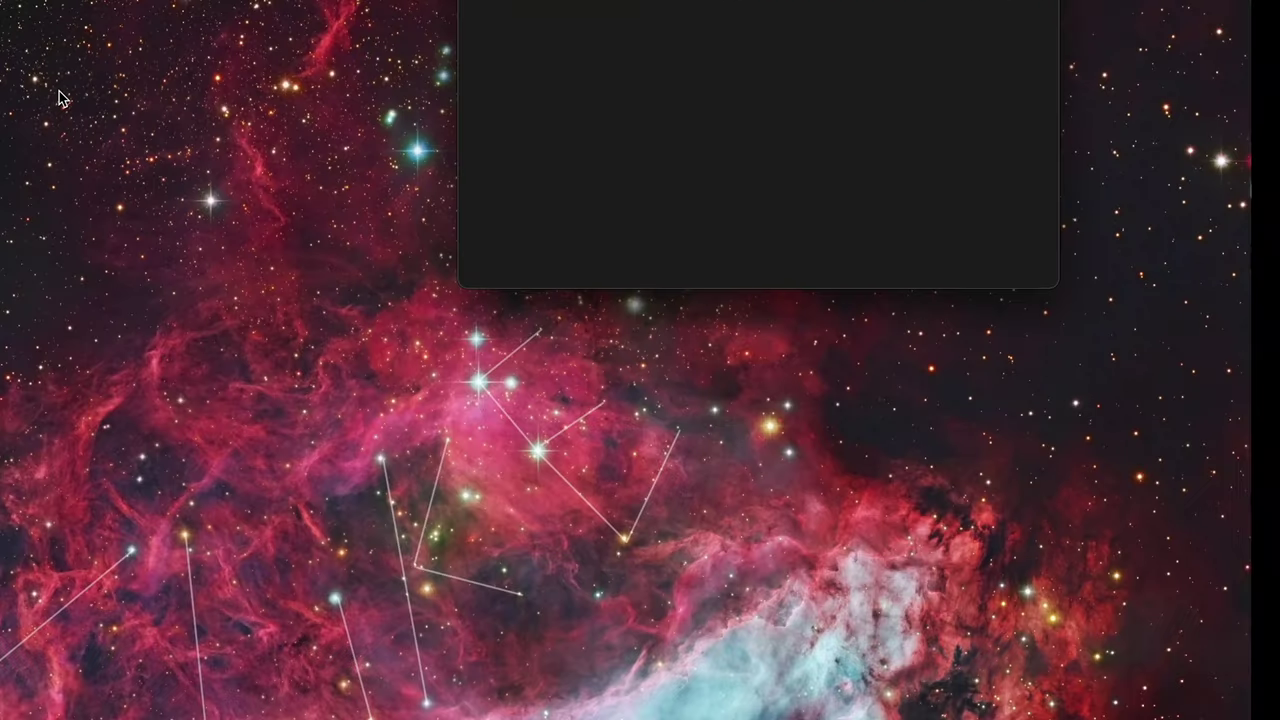
Step: Search fonts.com in Alfred, open the saved 1Password login and enter the master password
{"action": "key", "text": "alt+space"}
{"action": "type", "text": "fonts.com"}
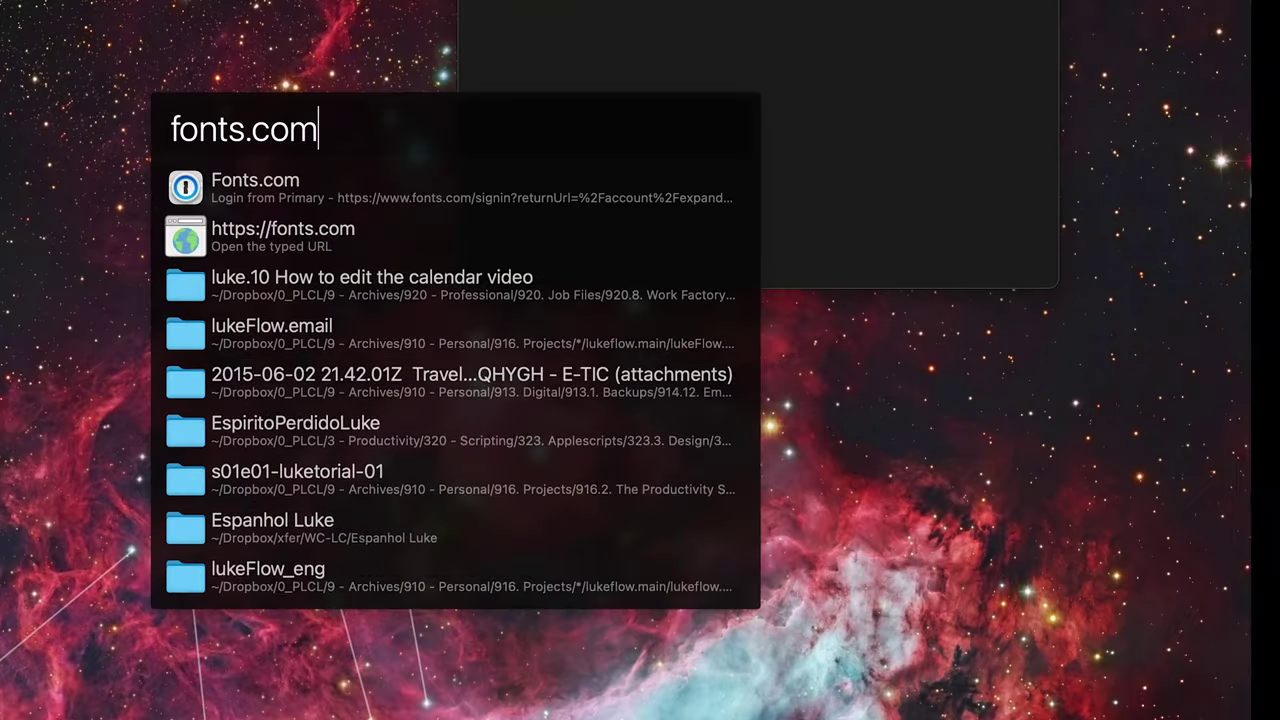
{"action": "key", "text": "Return"}
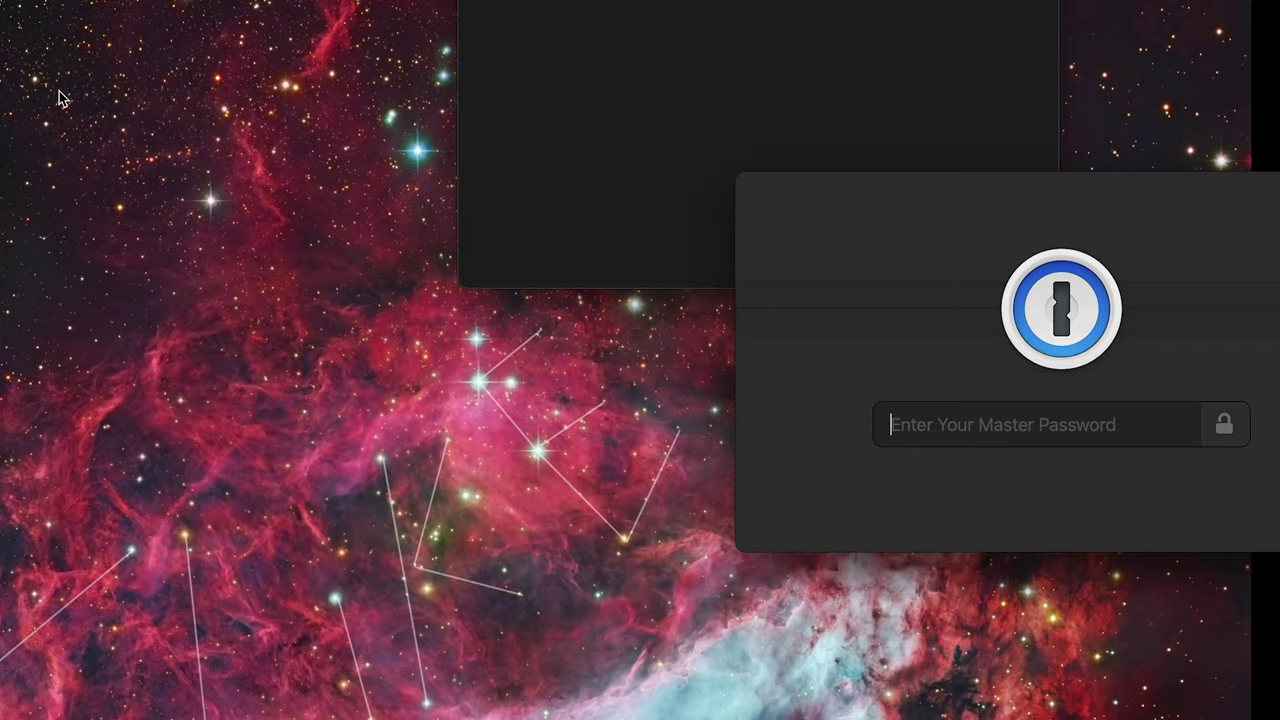
{"action": "type", "text": "••"}
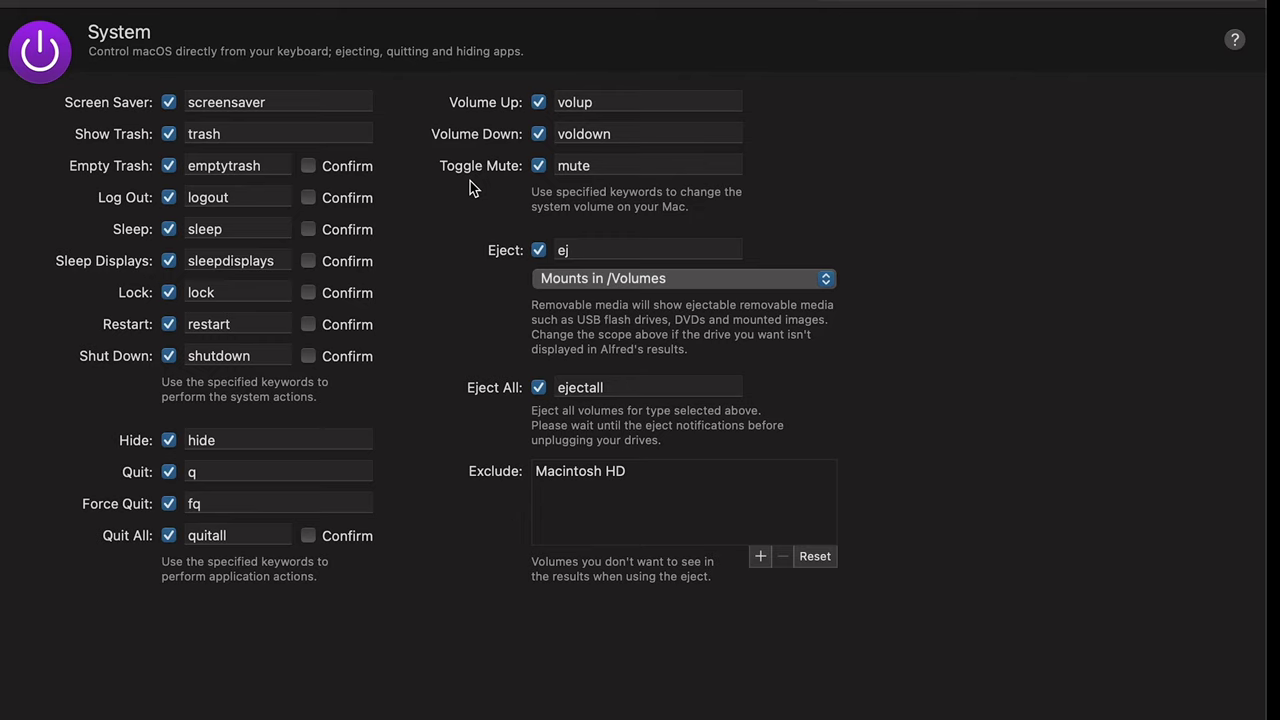
Step: Run Toggle Mute with the 'mute' keyword, then Volume Up with 'vol'
{"action": "key", "text": "alt+space"}
{"action": "type", "text": "mute"}
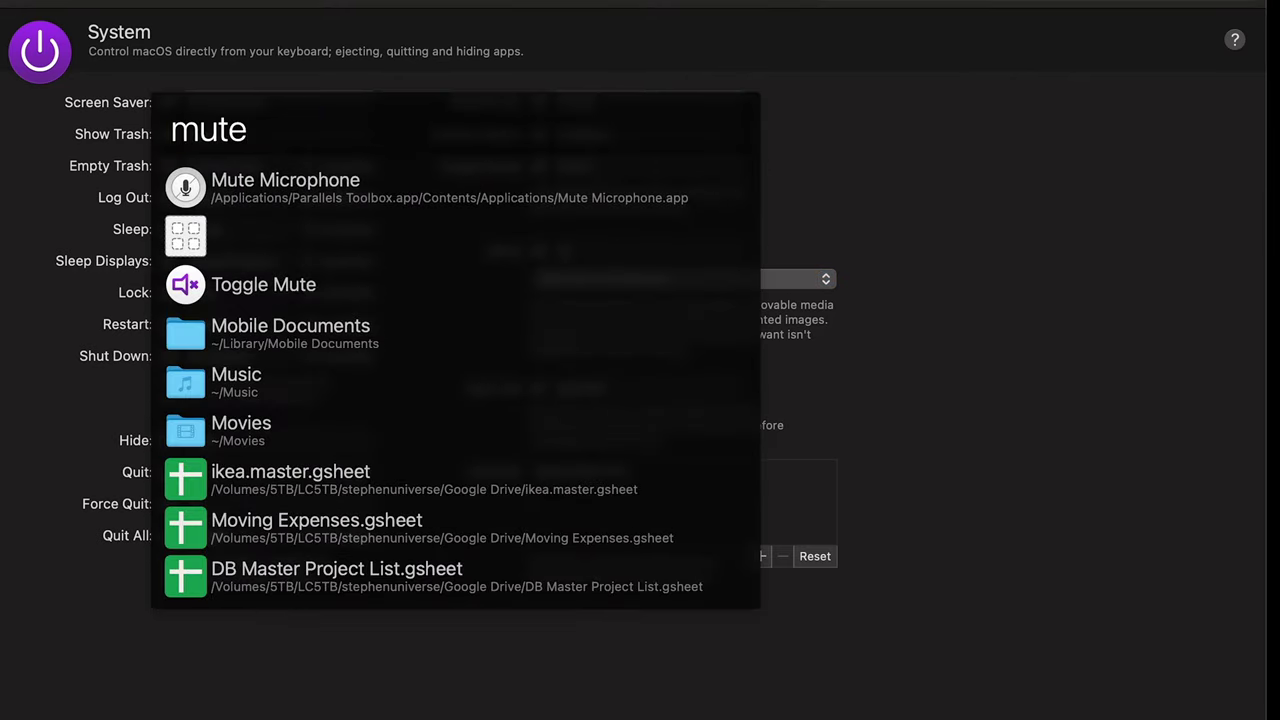
{"action": "key", "text": "Down"}
{"action": "key", "text": "Down"}
{"action": "key", "text": "Return"}
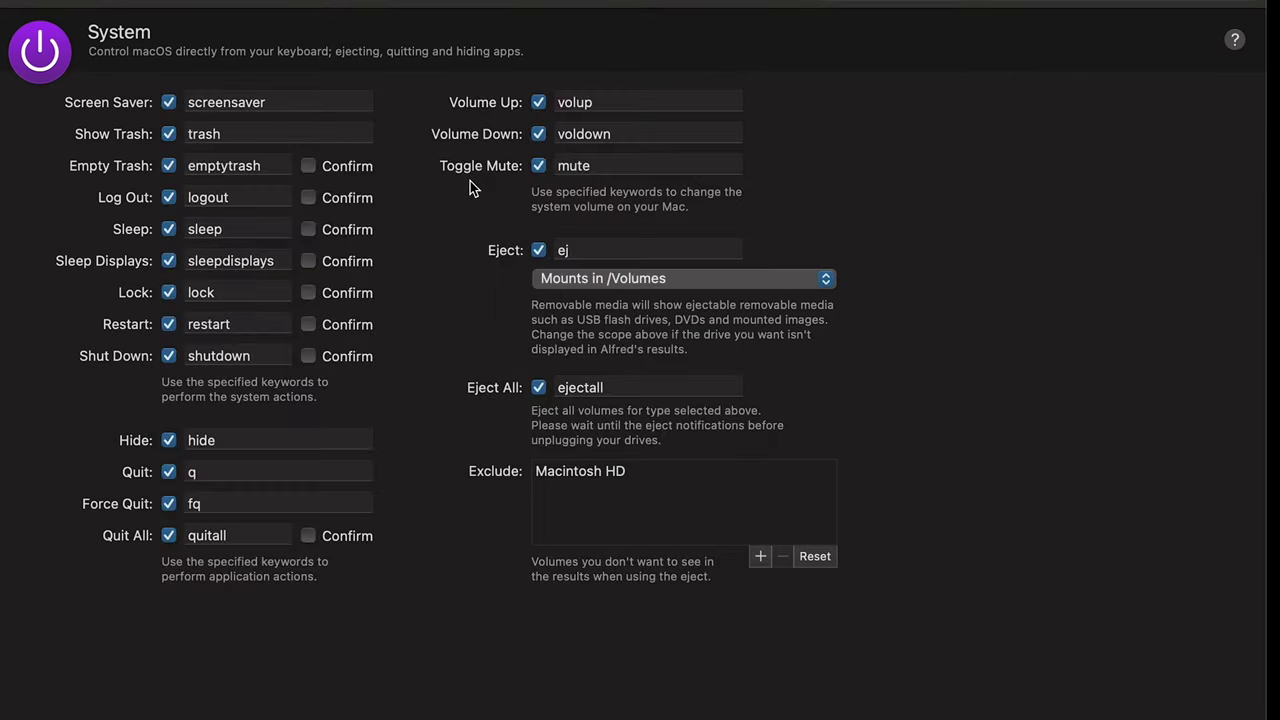
{"action": "key", "text": "alt+space"}
{"action": "type", "text": "vol"}
{"action": "key", "text": "Down"}
{"action": "key", "text": "Return"}
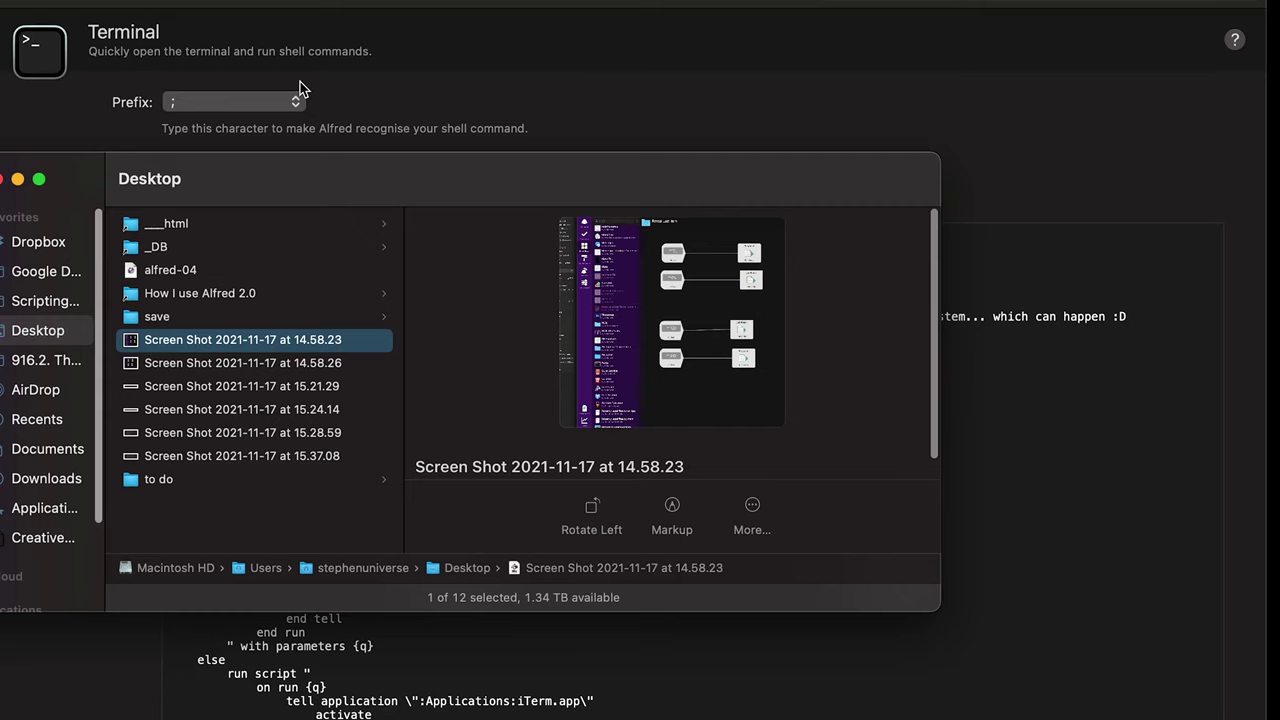
Step: Open a terminal at the Desktop save folder using Alfred's Open Terminal Here action
{"action": "key", "text": "Up"}
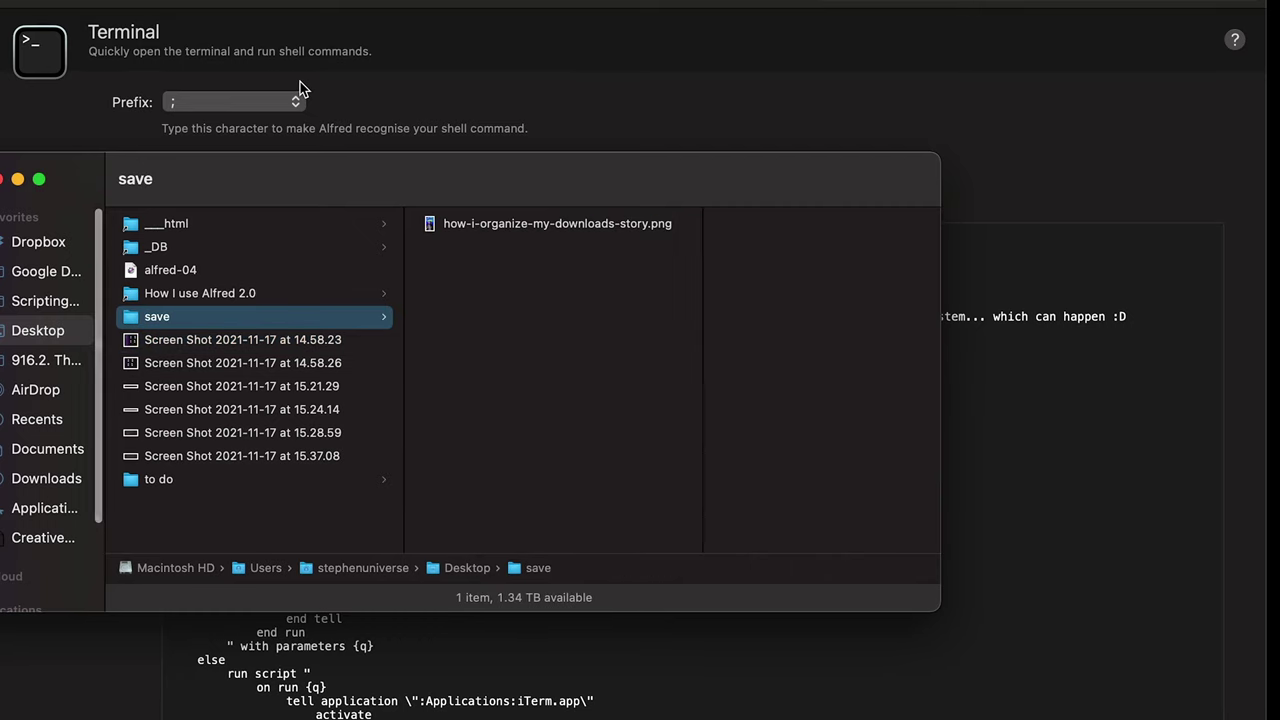
{"action": "key", "text": "super+alt+backslash"}
{"action": "type", "text": "ter"}
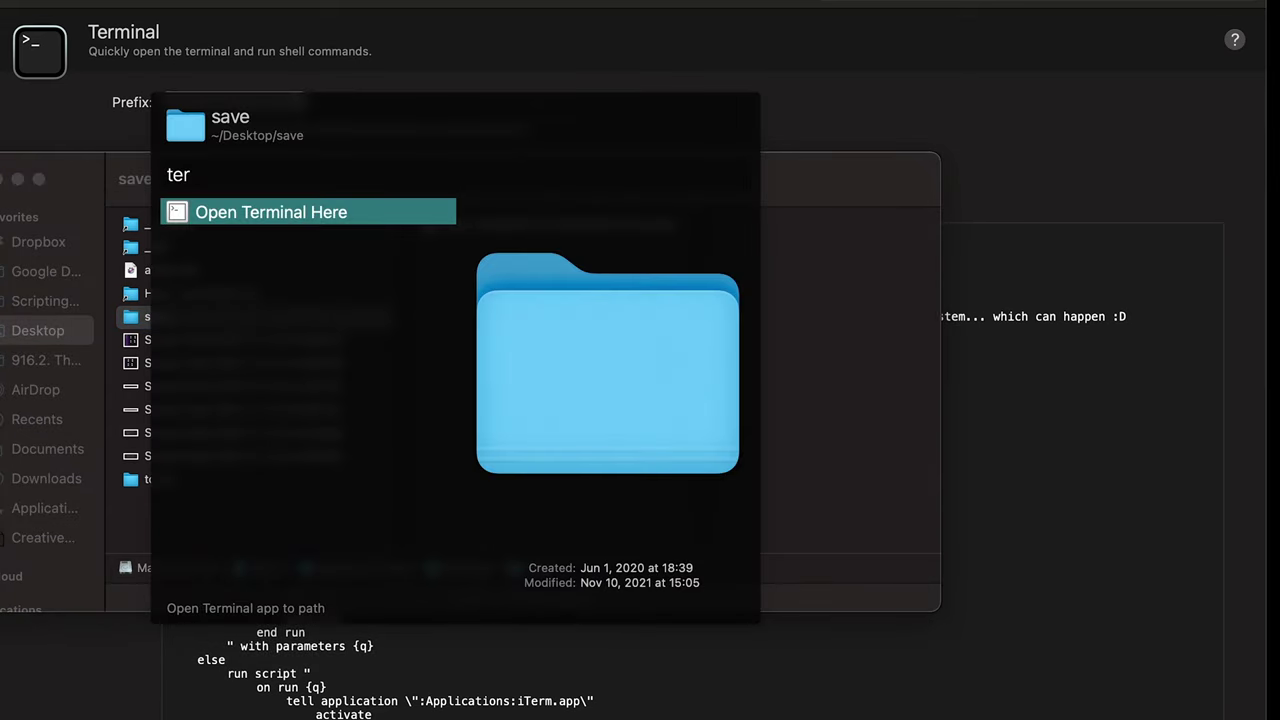
{"action": "key", "text": "Return"}
Step: Review the terminal application choices and the custom AppleScript in Alfred's Terminal settings
{"action": "left_click", "coordinate": [467, 685]}
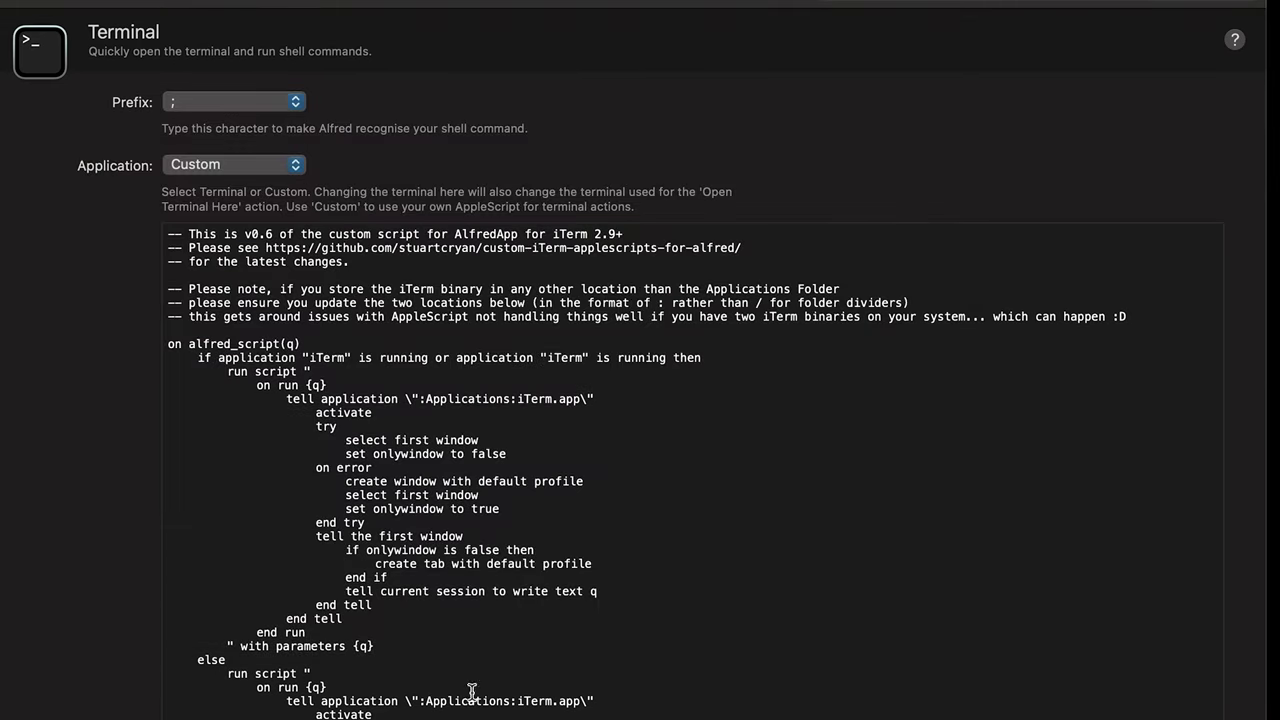
{"action": "left_click", "coordinate": [245, 165]}
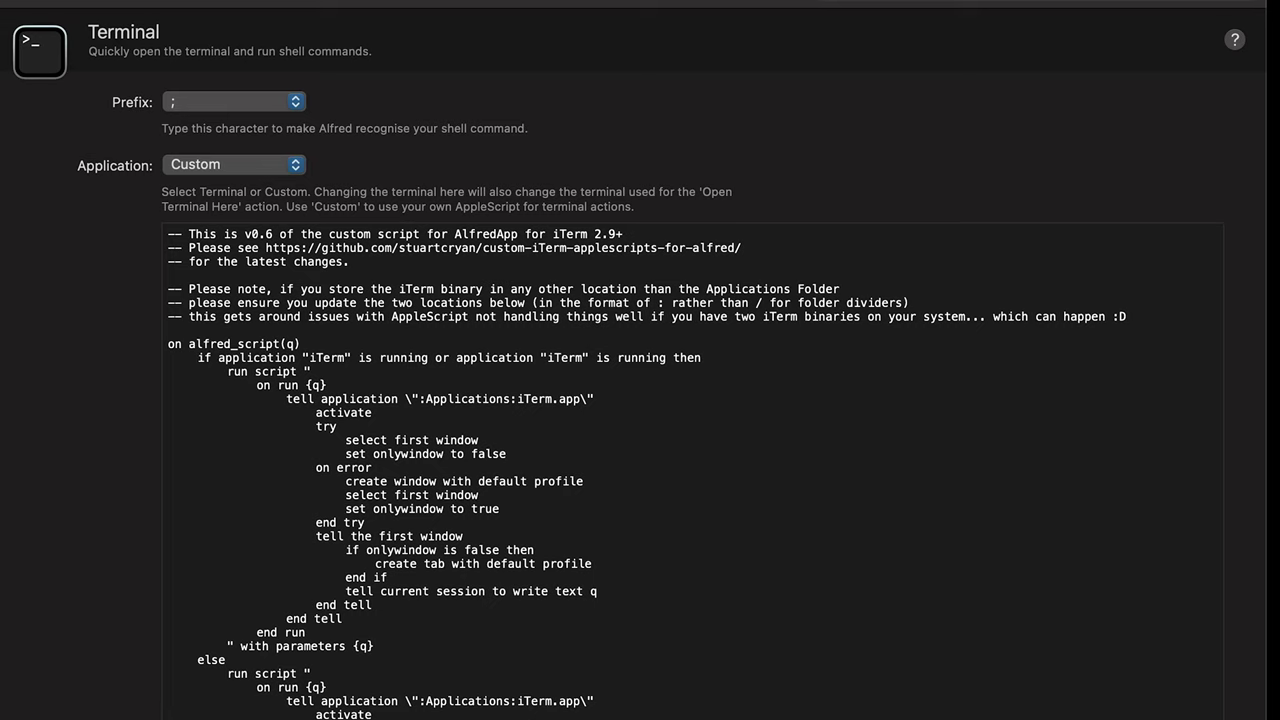
{"action": "left_click_drag", "start_coordinate": [170, 710], "coordinate": [124, 216]}
{"action": "left_click", "coordinate": [310, 245]}
Step: Open a terminal at the save folder again, then show the Large Type settings
{"action": "key", "text": "super+Tab"}
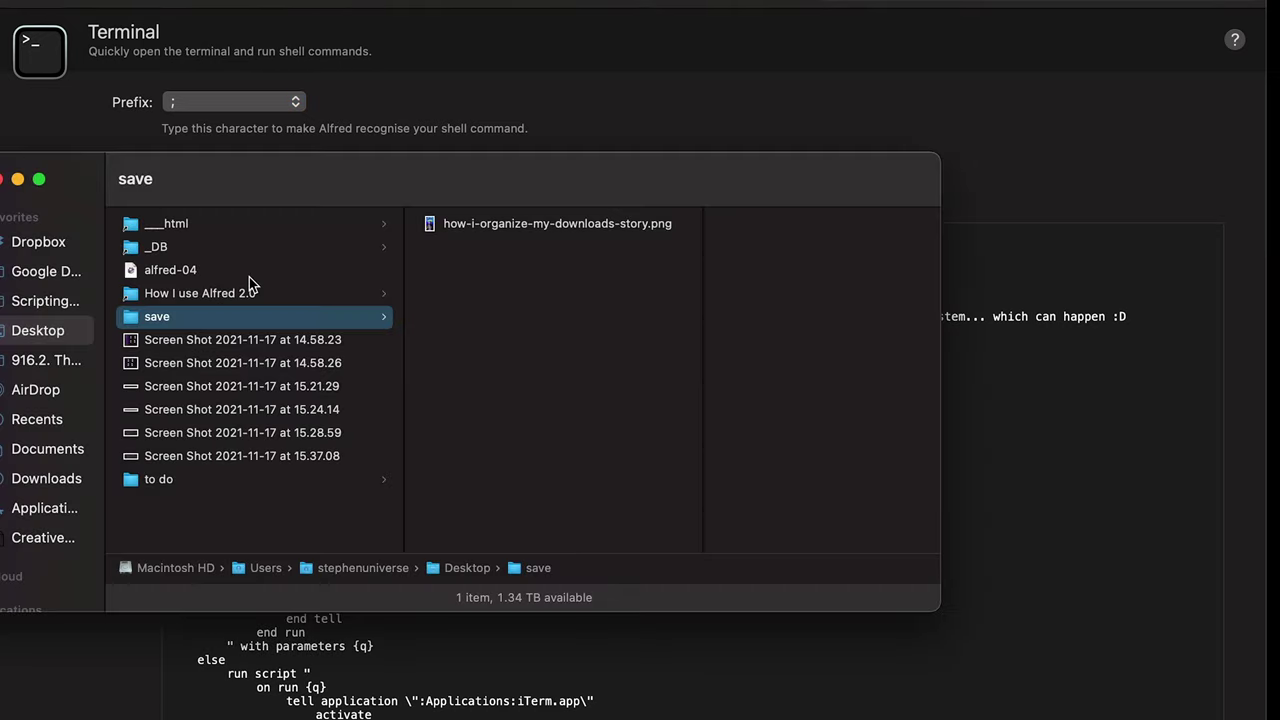
{"action": "key", "text": "alt+super+backslash"}
{"action": "type", "text": "ter"}
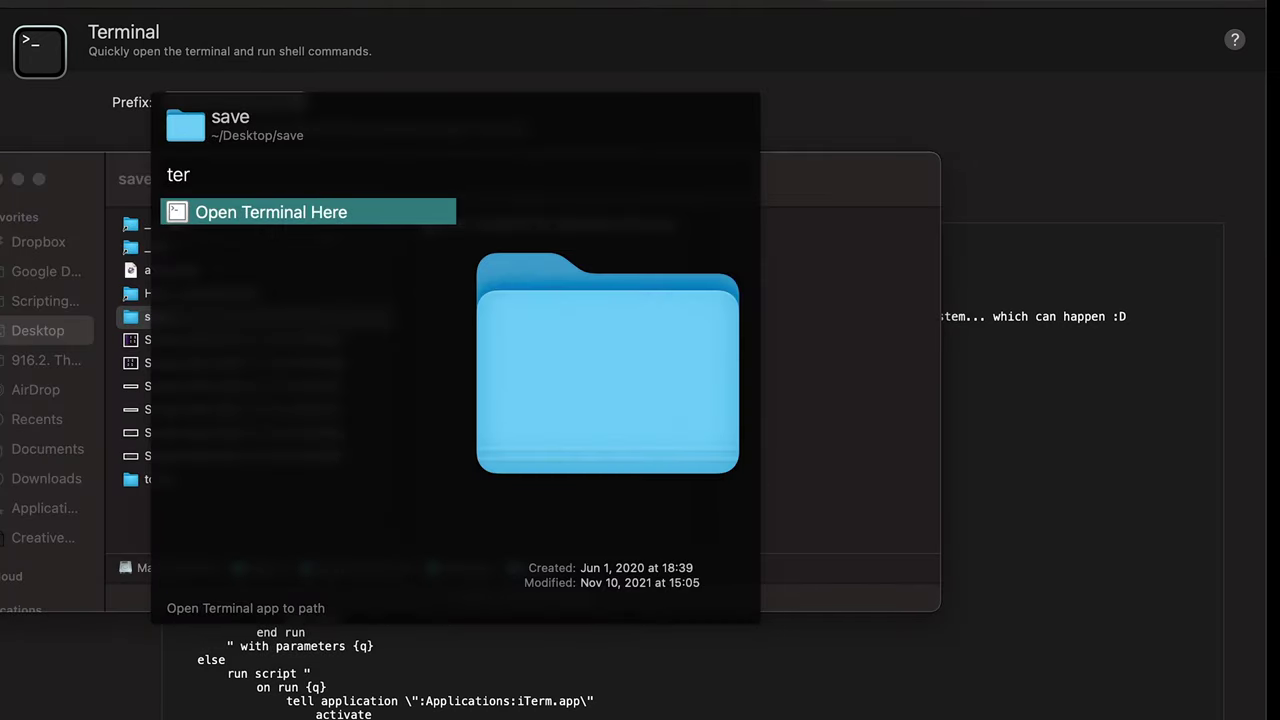
{"action": "key", "text": "Return"}
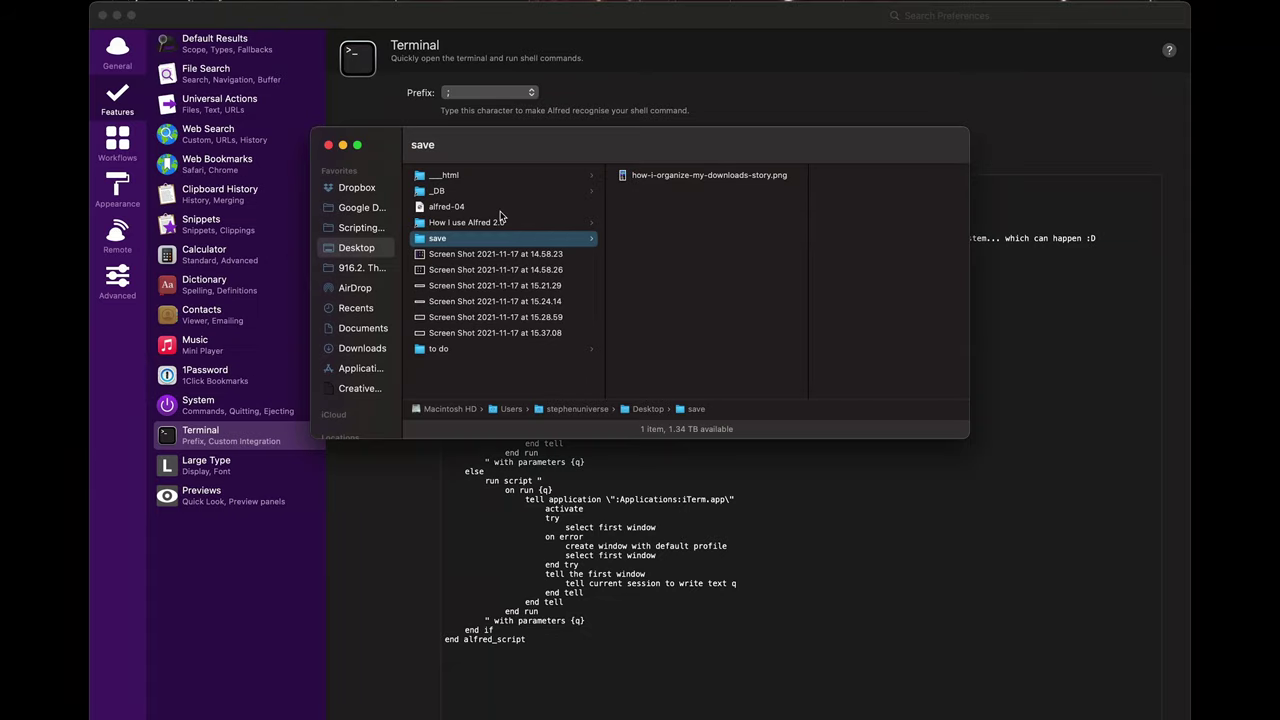
{"action": "left_click", "coordinate": [864, 487]}
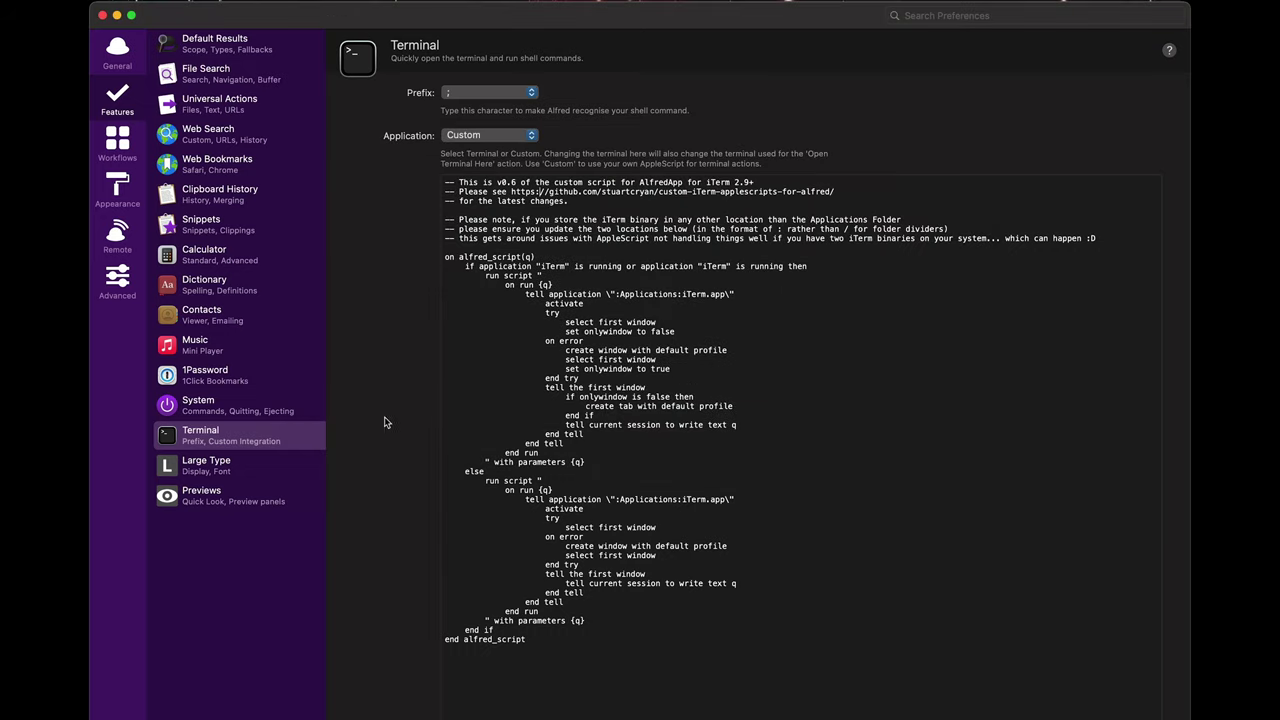
{"action": "left_click", "coordinate": [252, 465]}
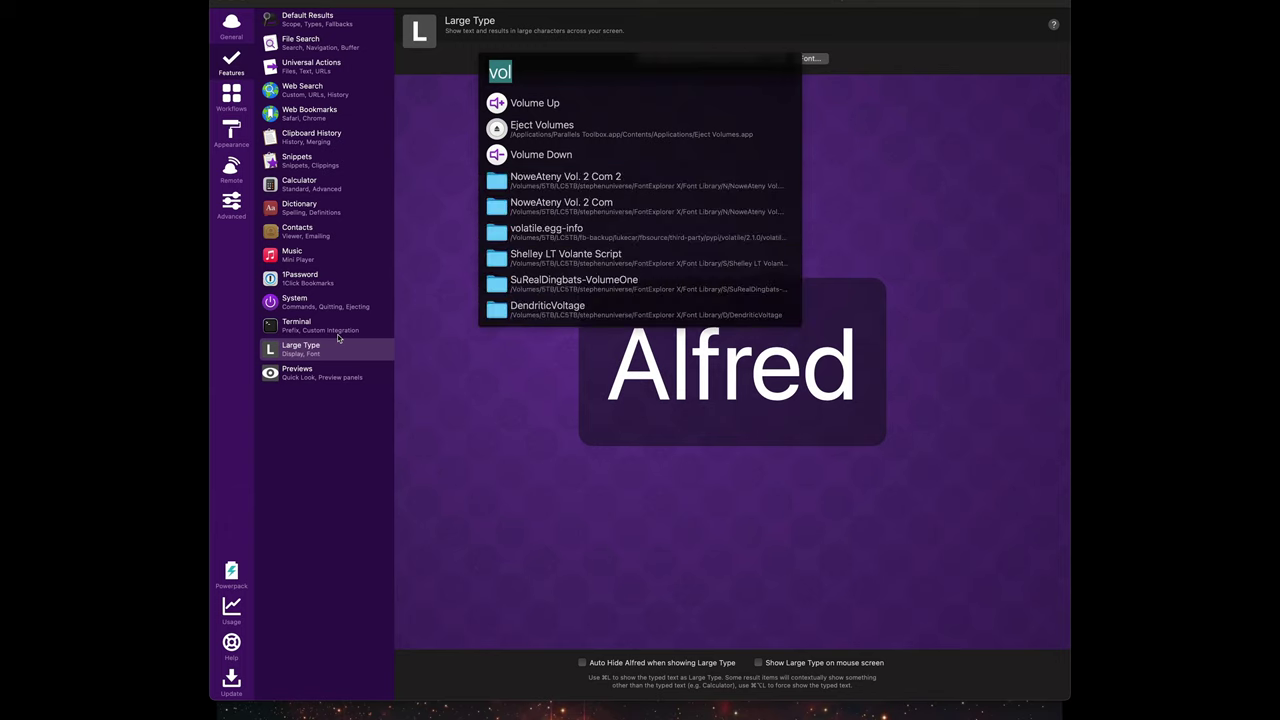
Step: Show 'hey here is the info' in Large Type across the screen
{"action": "type", "text": "here is the info"}
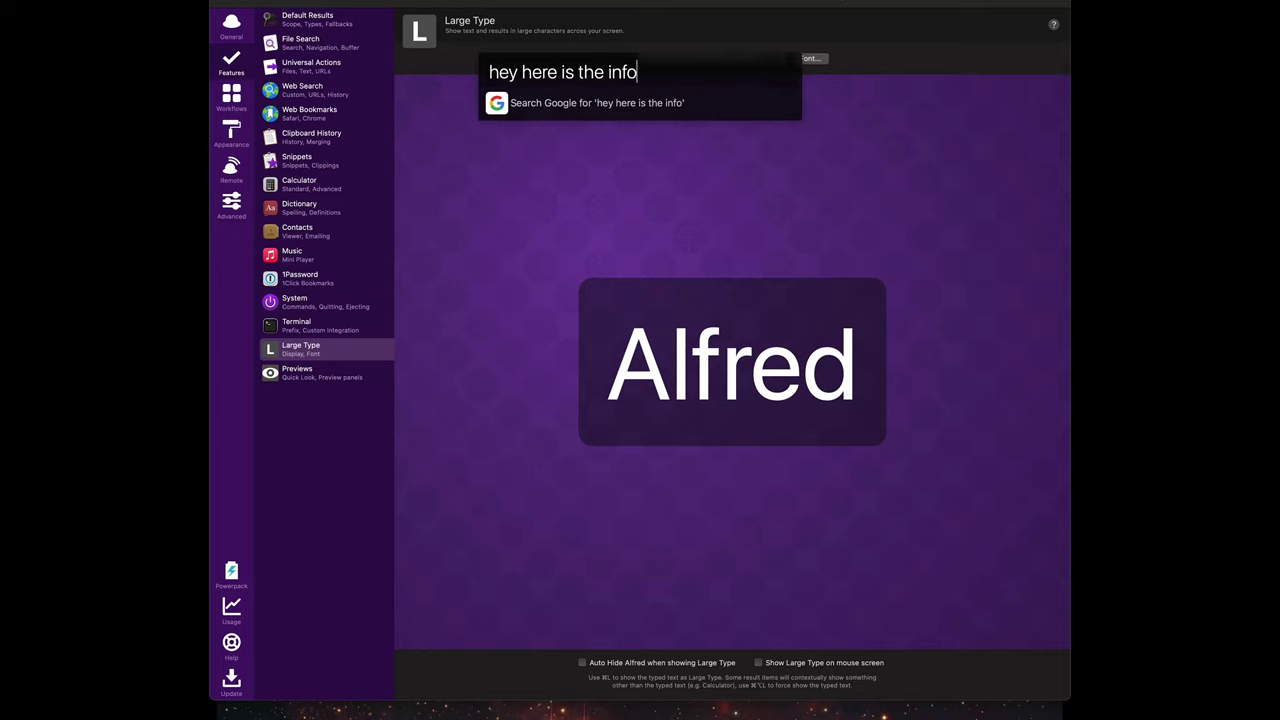
{"action": "key", "text": "super+l"}
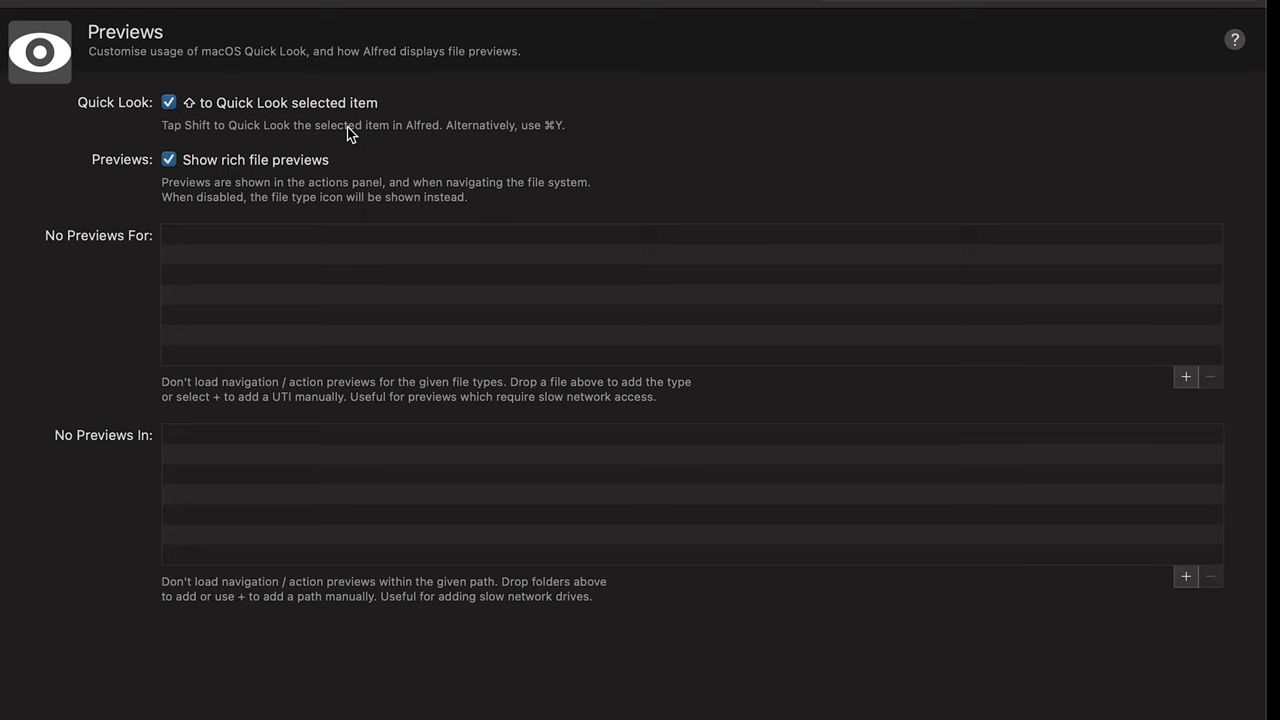
Step: Search 'screen screenshot' in Alfred and preview test.scpt in Quick Look
{"action": "key", "text": "alt+space"}
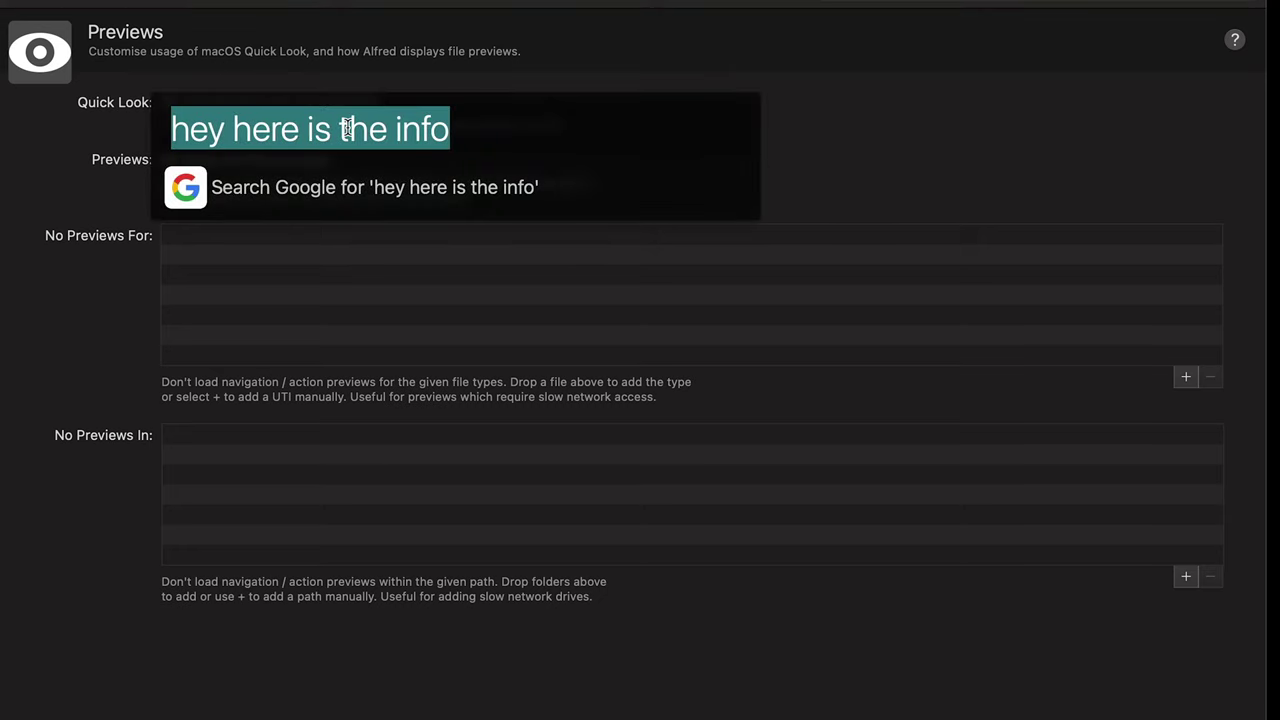
{"action": "type", "text": "screen screenshot"}
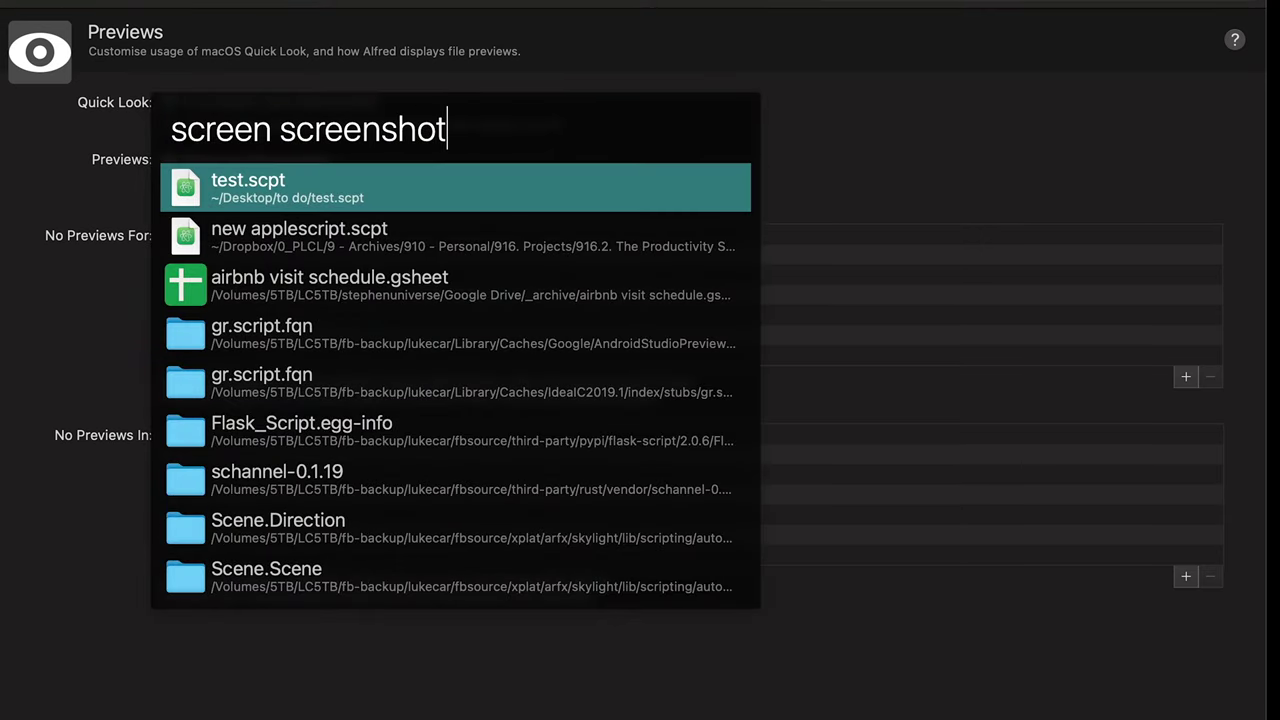
{"action": "key", "text": "shift"}
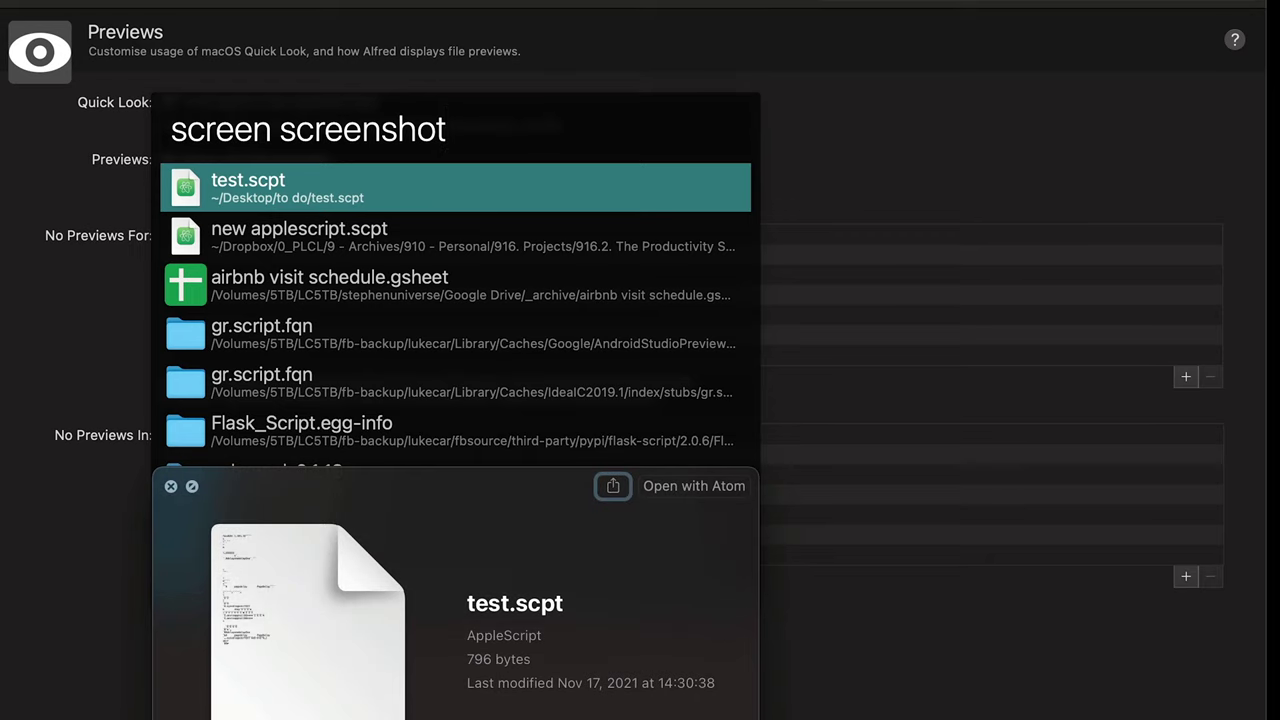
{"action": "scroll", "coordinate": [455, 310], "scroll_direction": "down", "scroll_amount": 5}
{"action": "key", "text": "shift"}
Step: Run a file-only search for 'paris.jpg and preview PARIS.jpg in Quick Look
{"action": "key", "text": "super"}
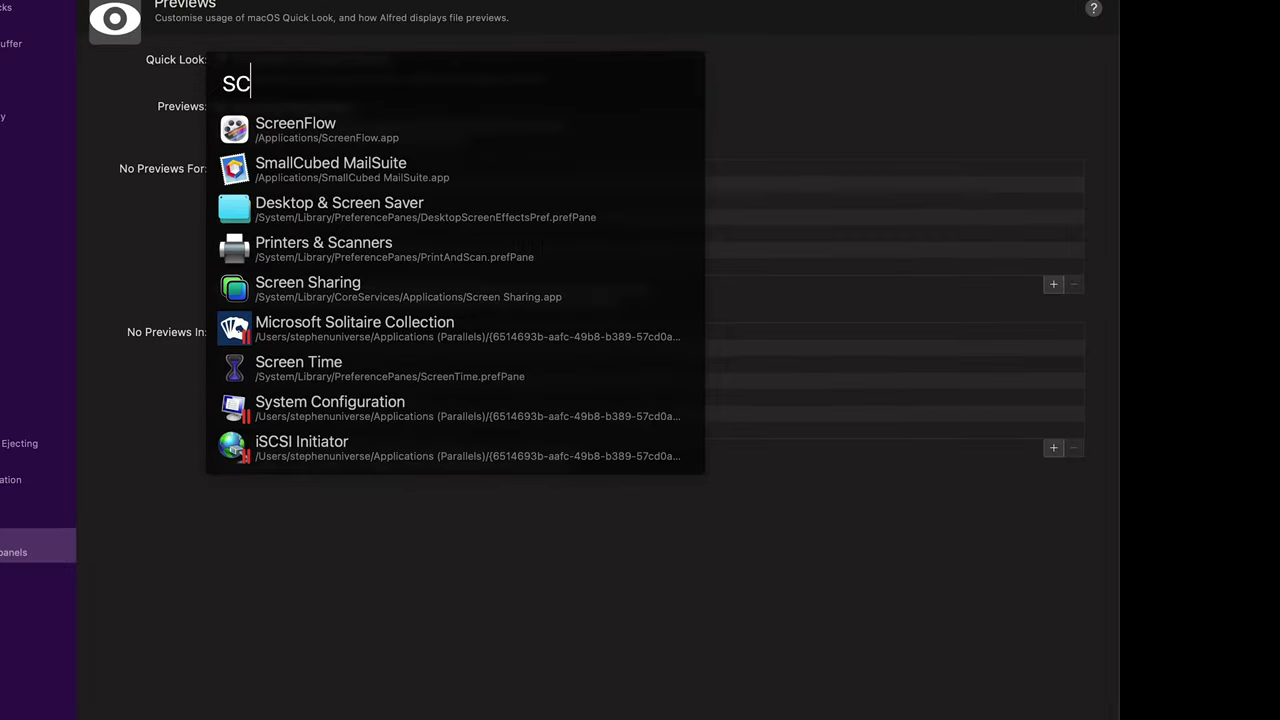
{"action": "type", "text": "reen"}
{"action": "key", "text": "super+a"}
{"action": "type", "text": "paris.jpg"}
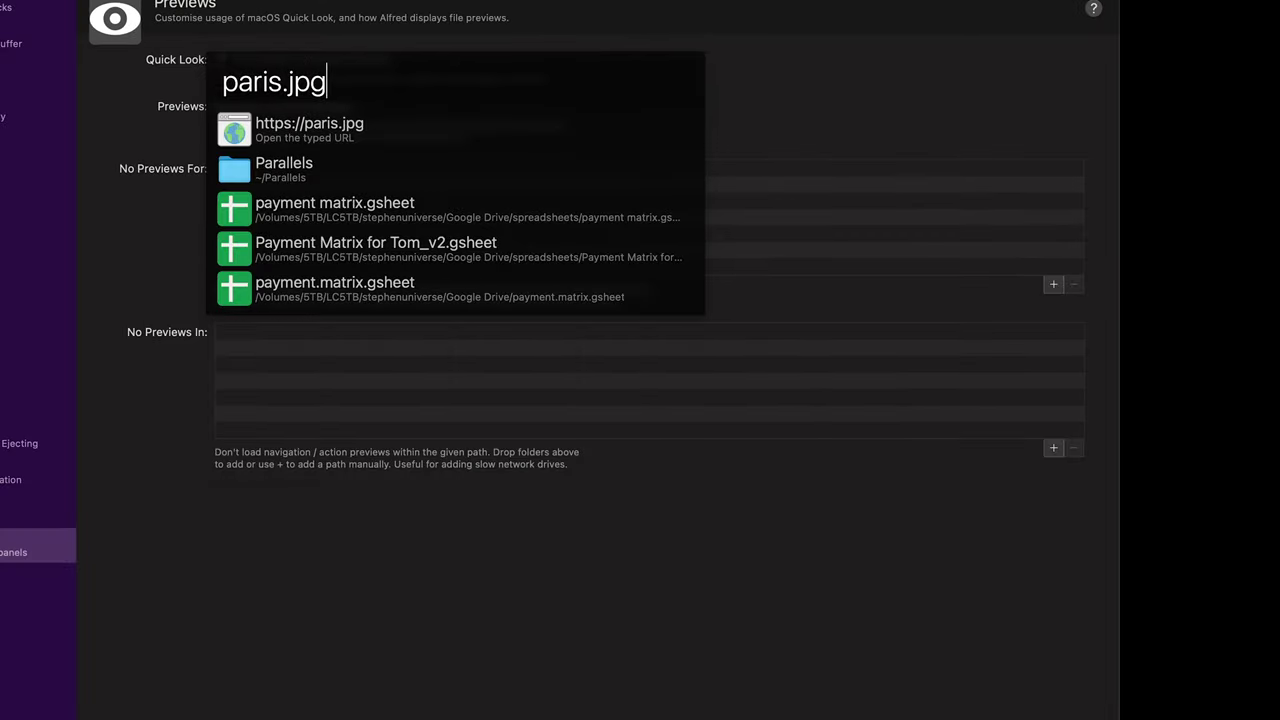
{"action": "key", "text": "super+Left"}
{"action": "type", "text": "'"}
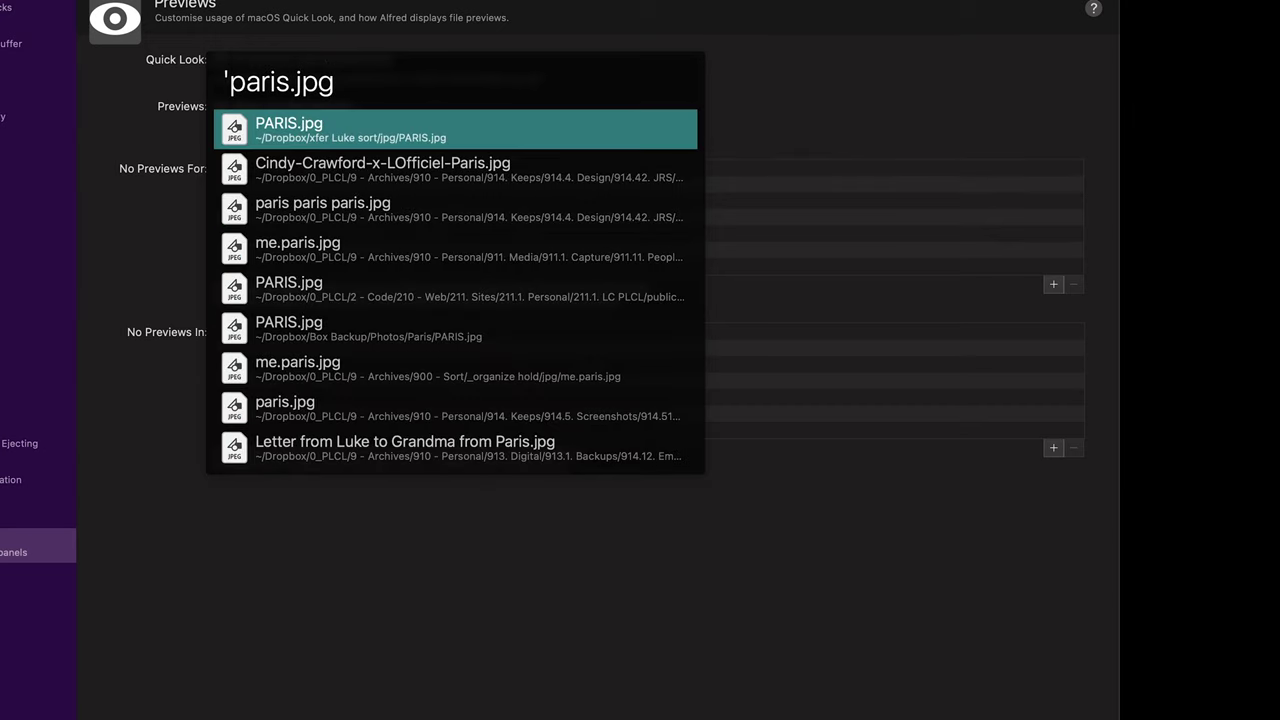
{"action": "key", "text": "shift"}
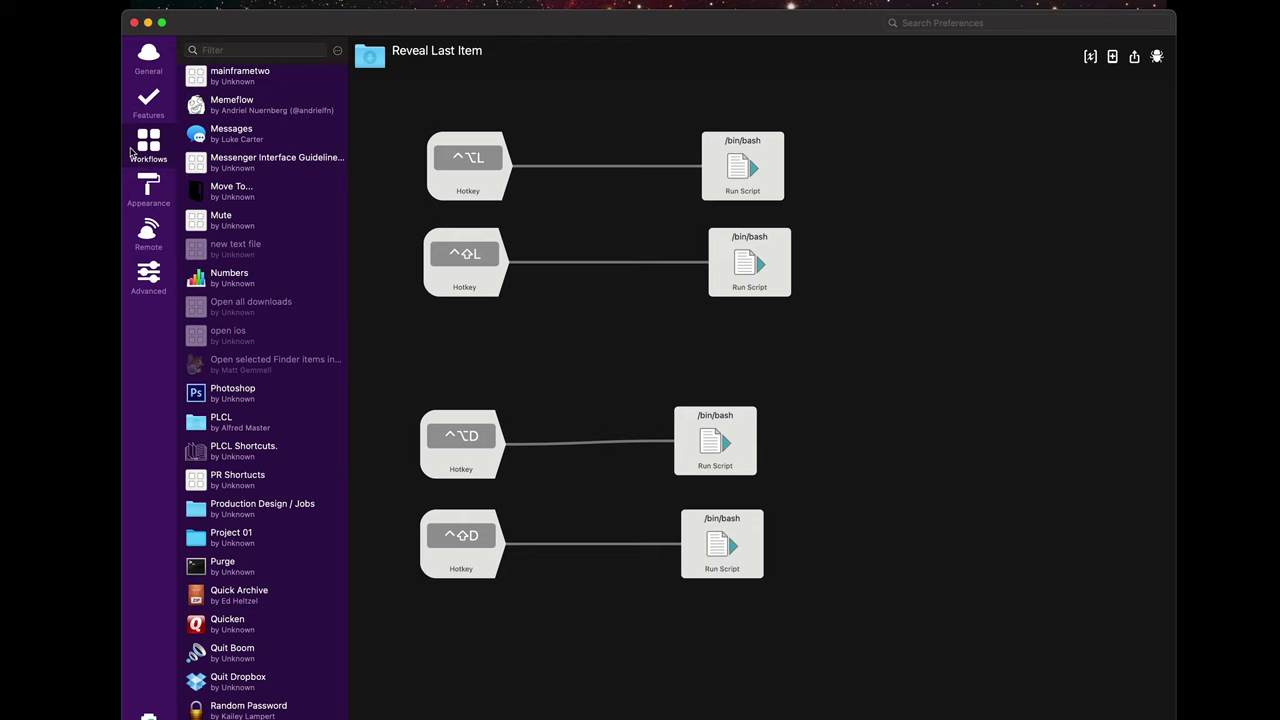
Step: Show the Appearance themes, including Alfred Dark, Frosty Teal and Dark Luke
{"action": "left_click", "coordinate": [146, 188]}
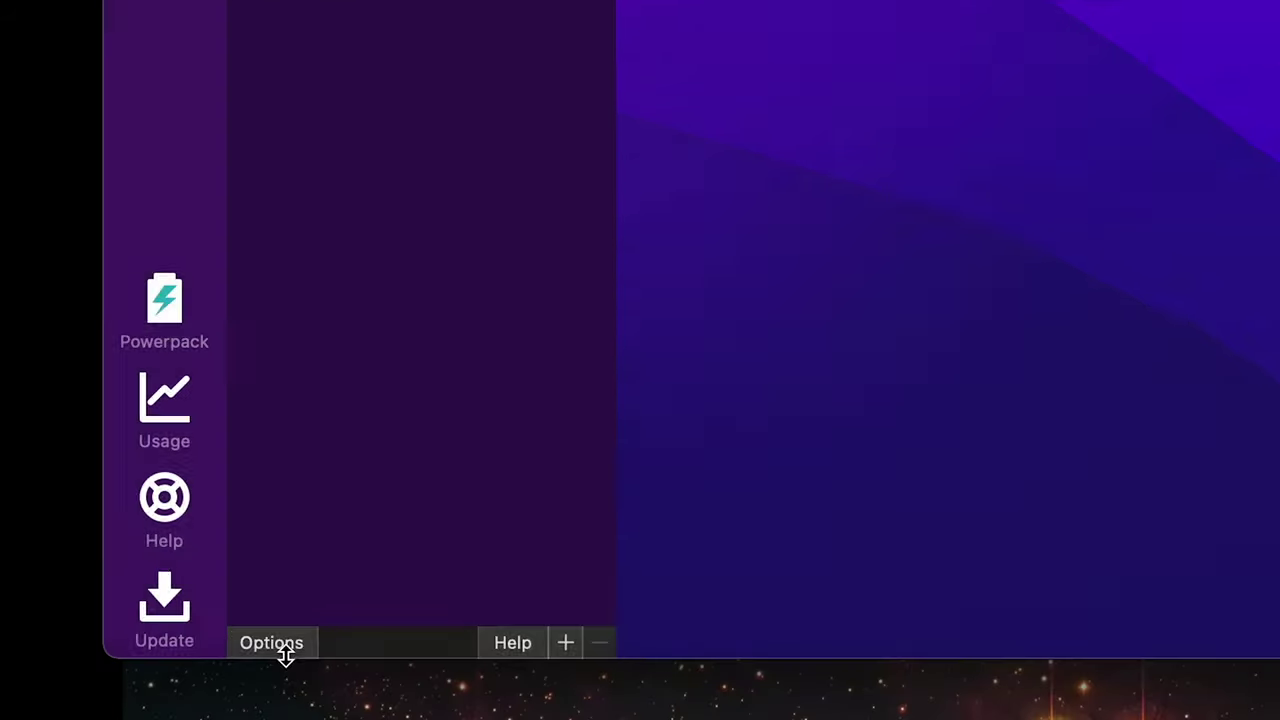
Step: In Appearance Options, toggle Hide hat and compare the Alfred bar with and without it
{"action": "left_click", "coordinate": [281, 704]}
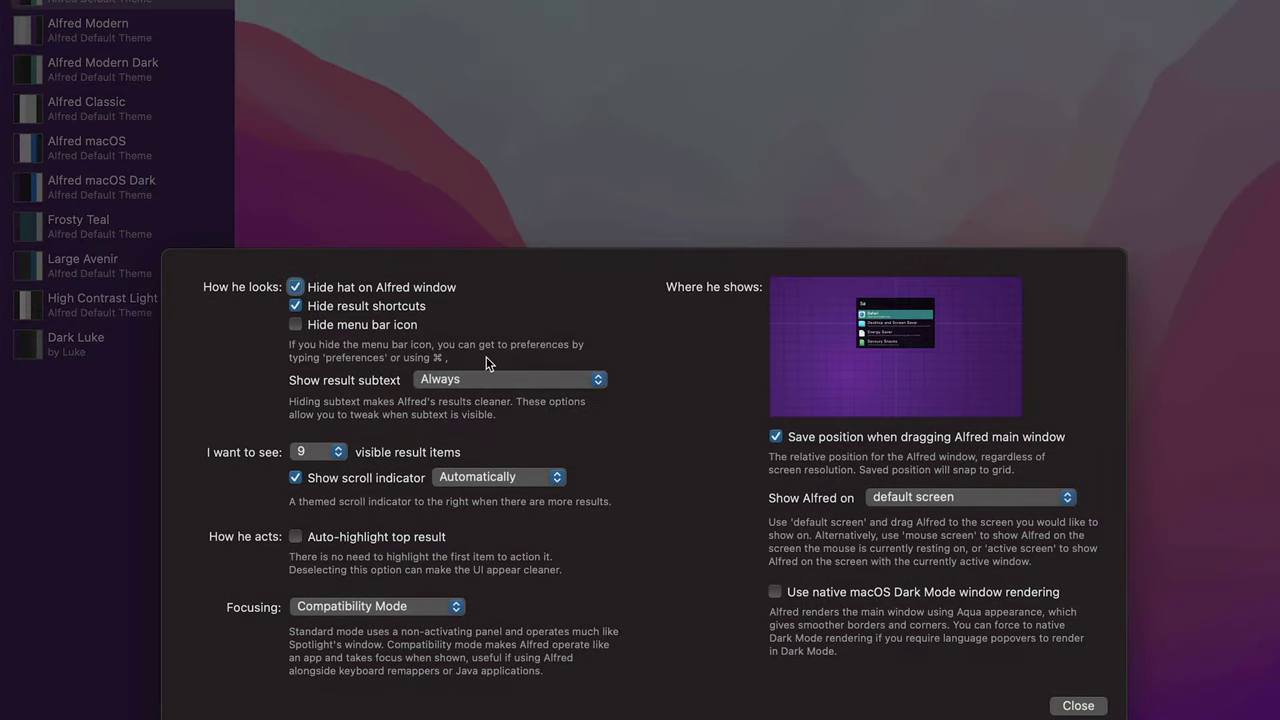
{"action": "left_click", "coordinate": [397, 287]}
{"action": "left_click", "coordinate": [397, 287]}
{"action": "key", "text": "alt+space"}
{"action": "left_click", "coordinate": [307, 282]}
{"action": "left_click", "coordinate": [307, 282]}
{"action": "key", "text": "alt+space"}
{"action": "left_click", "coordinate": [306, 290]}
Step: Try showing result shortcuts in the Alfred bar, then turn Hide result shortcuts back on
{"action": "left_click", "coordinate": [330, 307]}
{"action": "key", "text": "alt+space"}
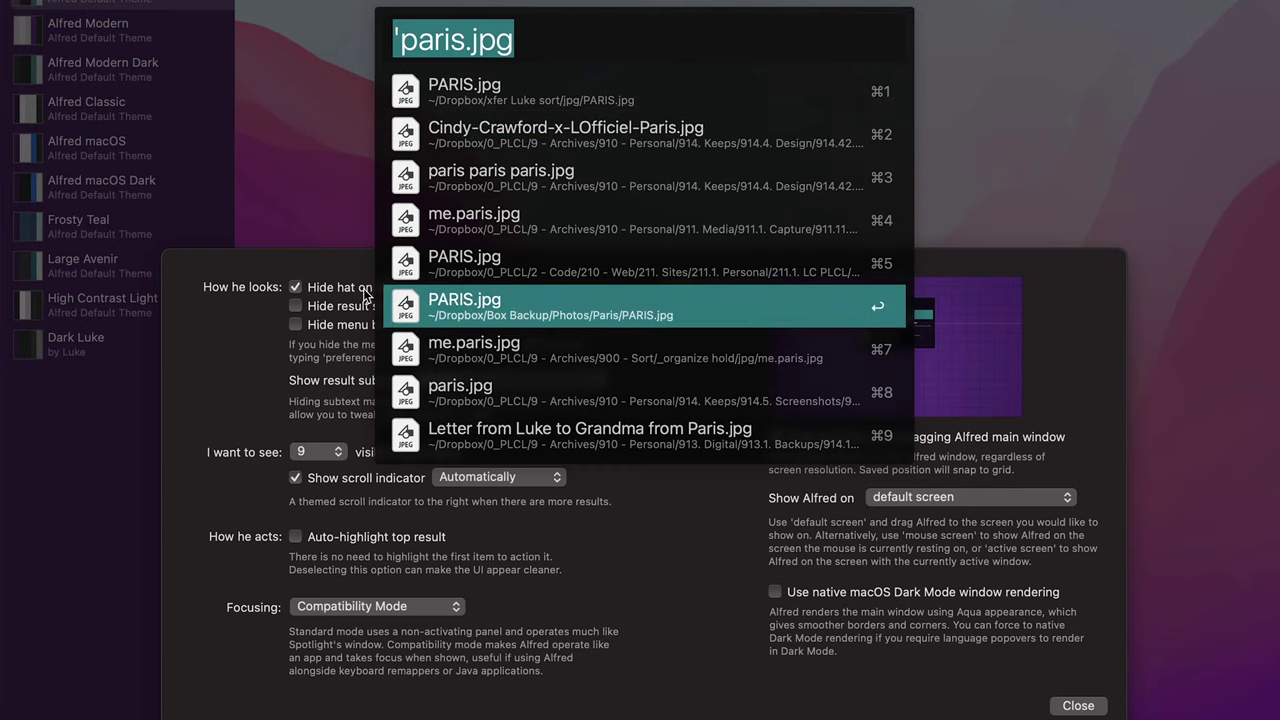
{"action": "left_click", "coordinate": [327, 308]}
{"action": "key", "text": "alt+space"}
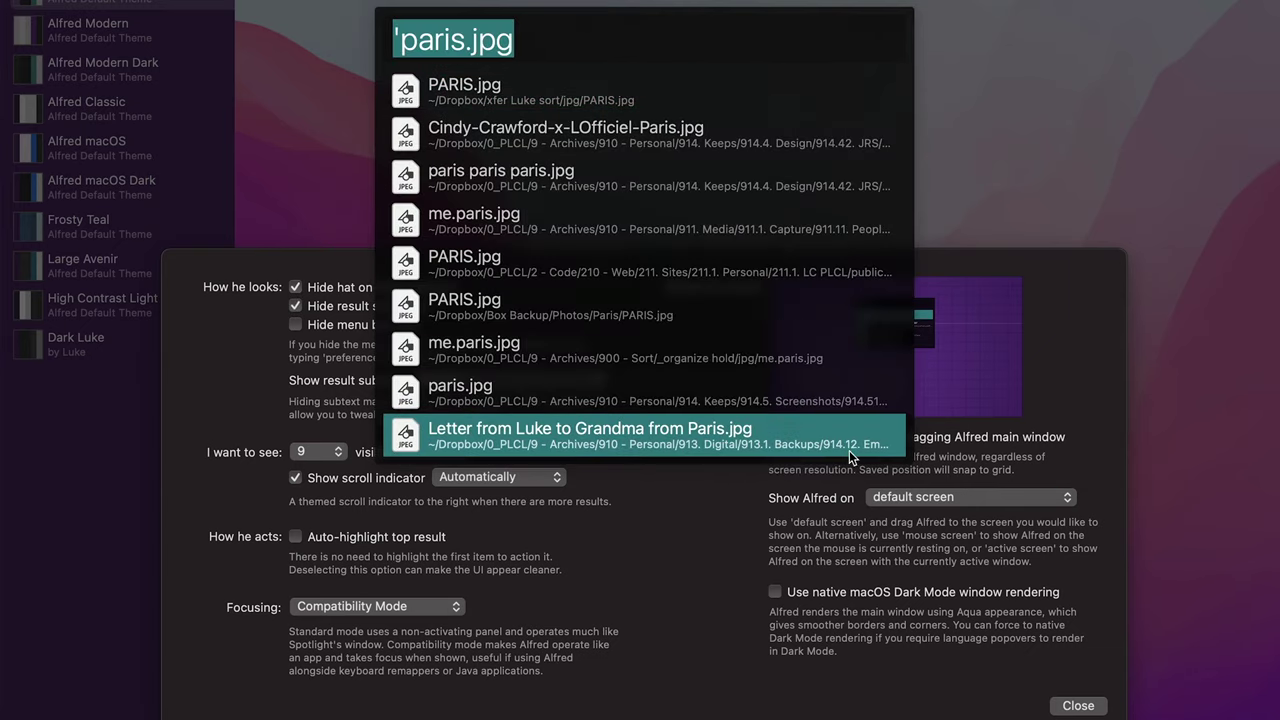
{"action": "left_click", "coordinate": [185, 380]}
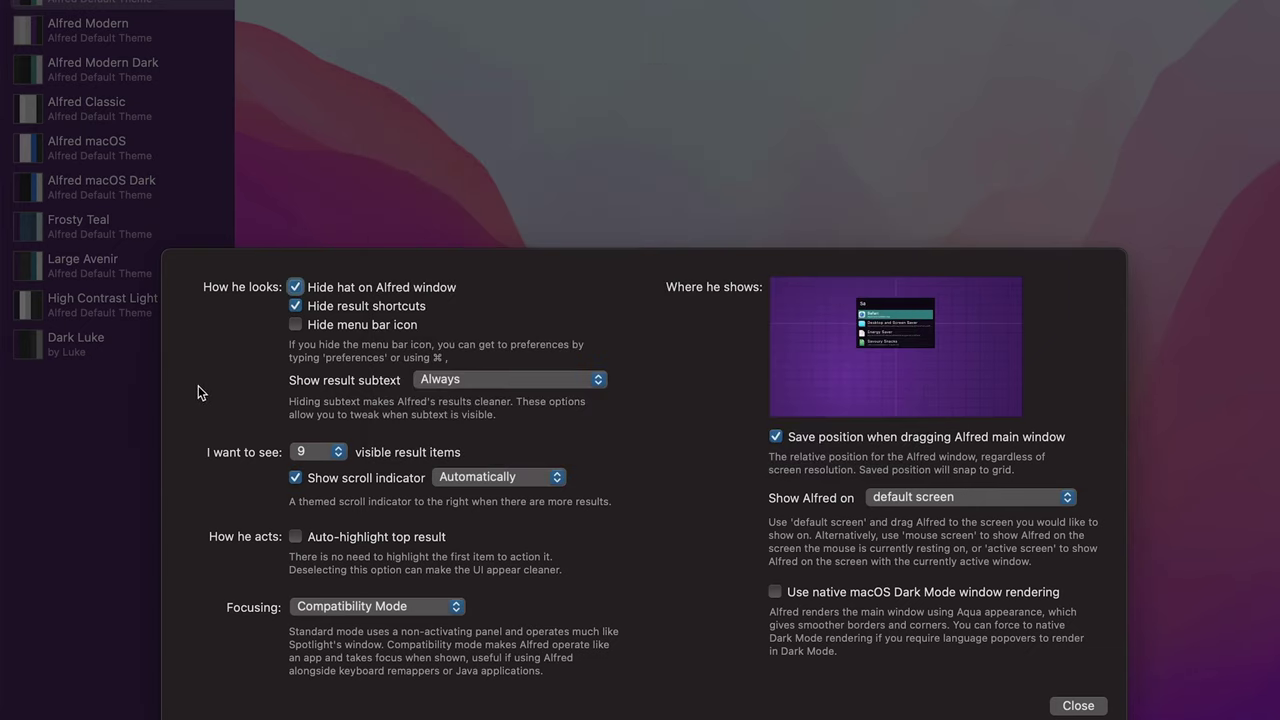
Step: Test Auto-highlight top result in the Alfred bar, leaving it off, and preview PARIS.jpg
{"action": "left_click", "coordinate": [322, 541]}
{"action": "key", "text": "alt+space"}
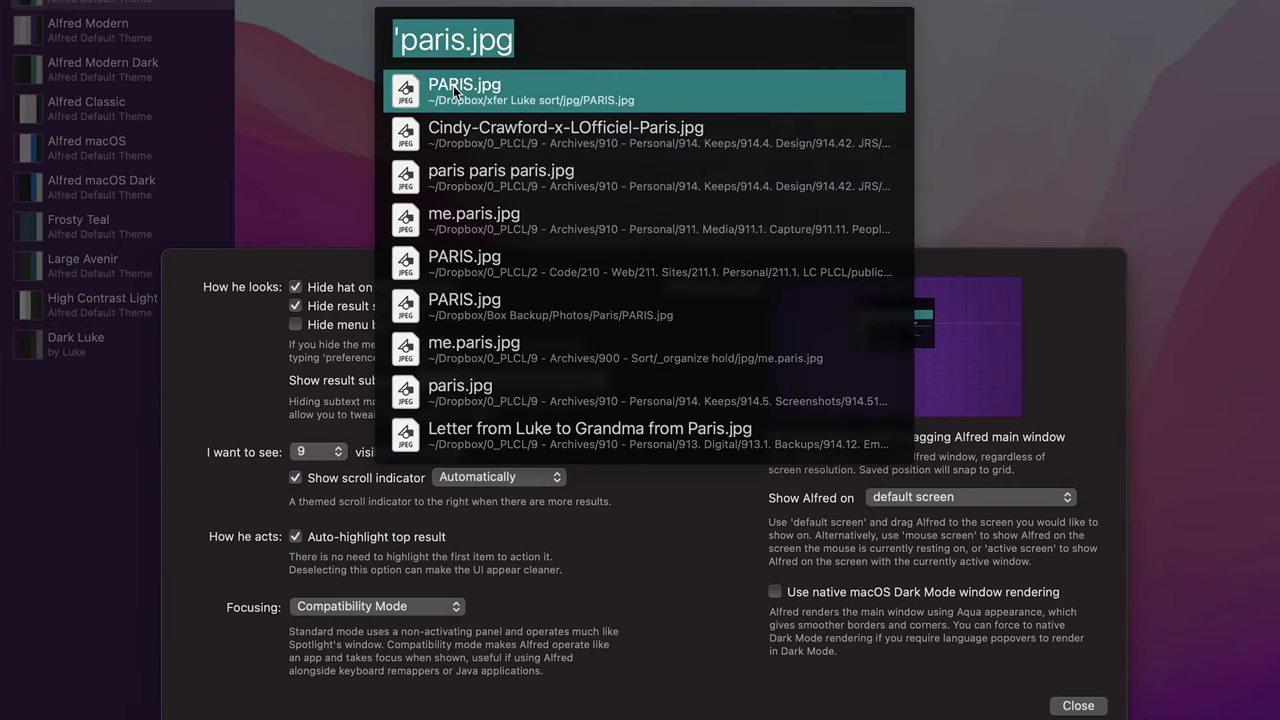
{"action": "left_click", "coordinate": [228, 492]}
{"action": "key", "text": "alt+space"}
{"action": "left_click", "coordinate": [297, 541]}
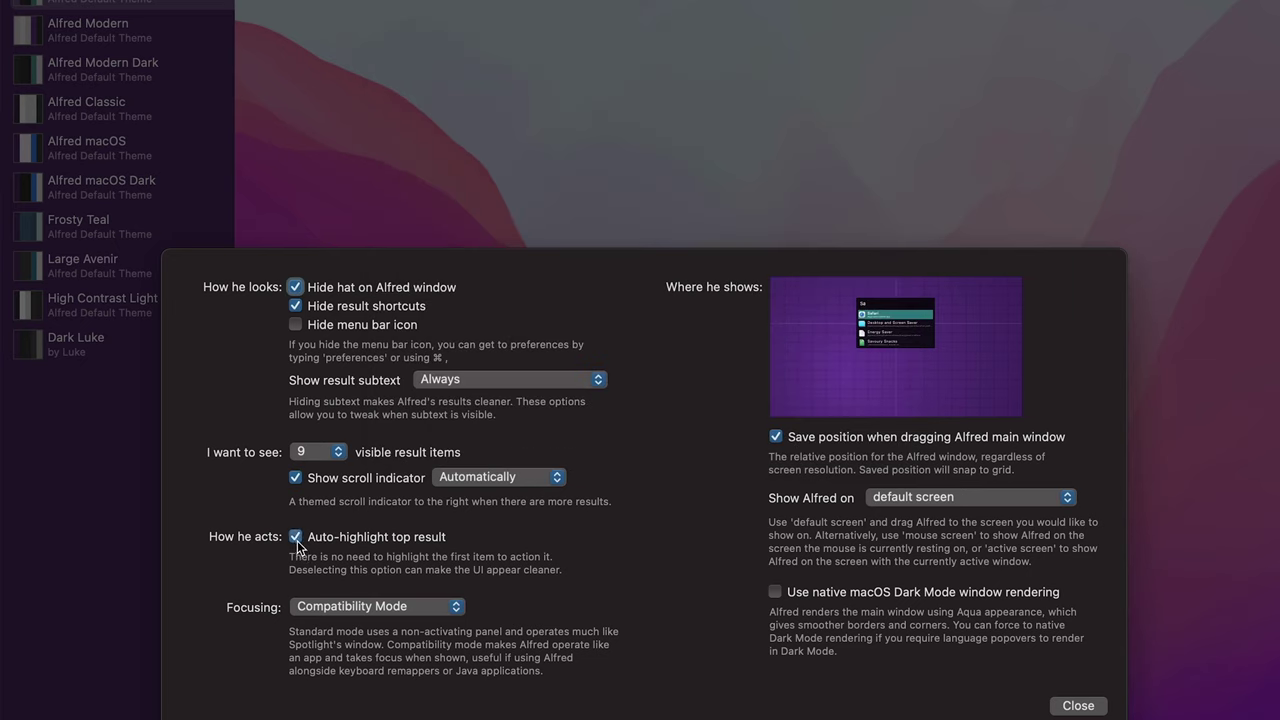
{"action": "key", "text": "alt+space"}
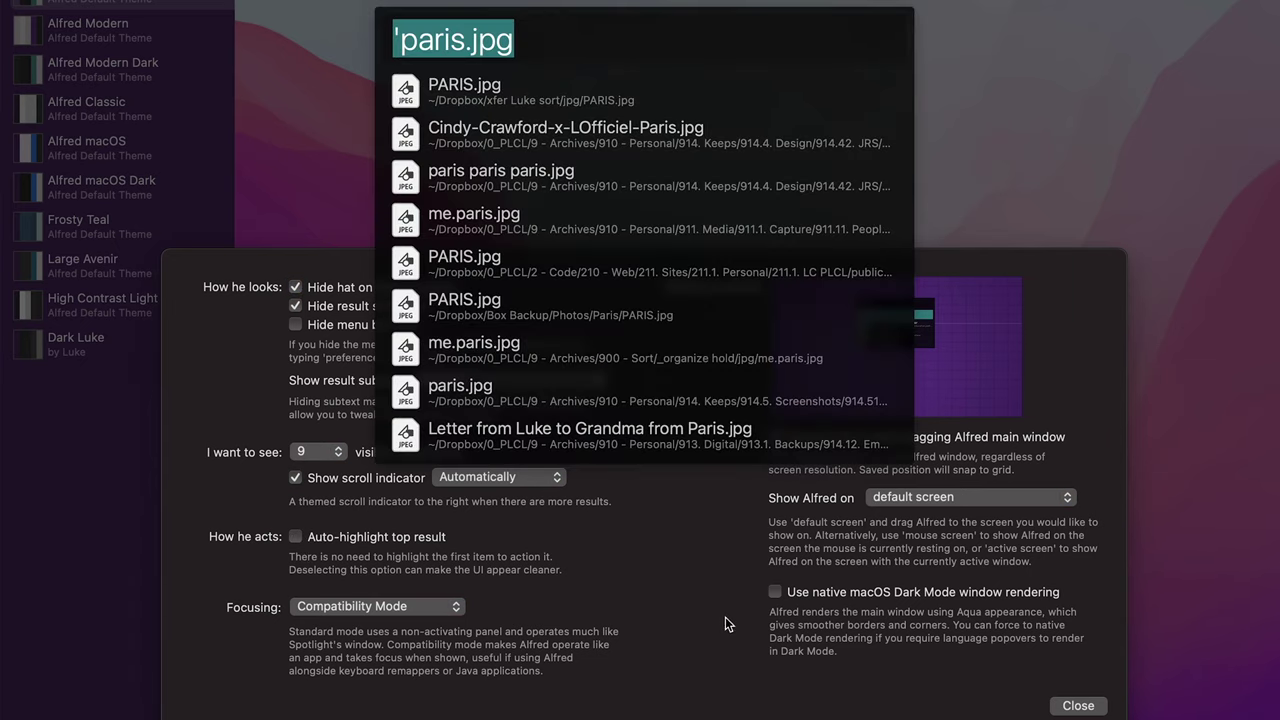
{"action": "key", "text": "shift"}
{"action": "key", "text": "shift"}
{"action": "key", "text": "Down"}
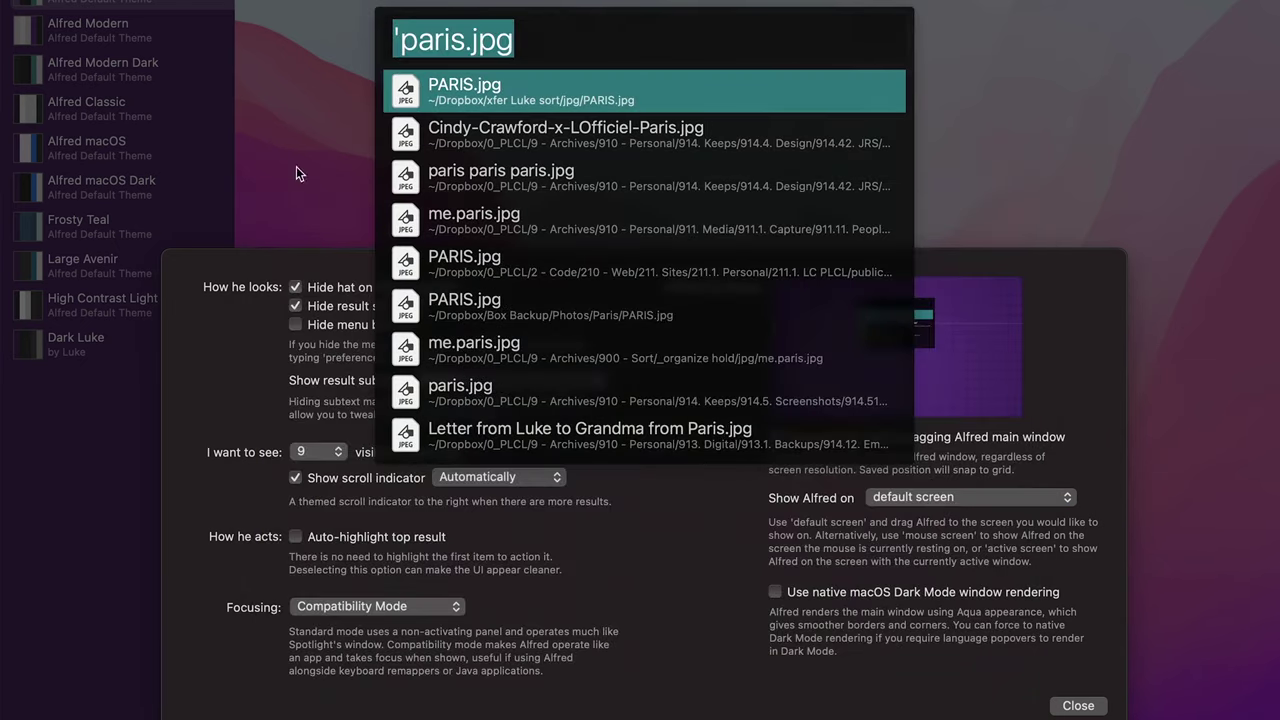
{"action": "key", "text": "Escape"}
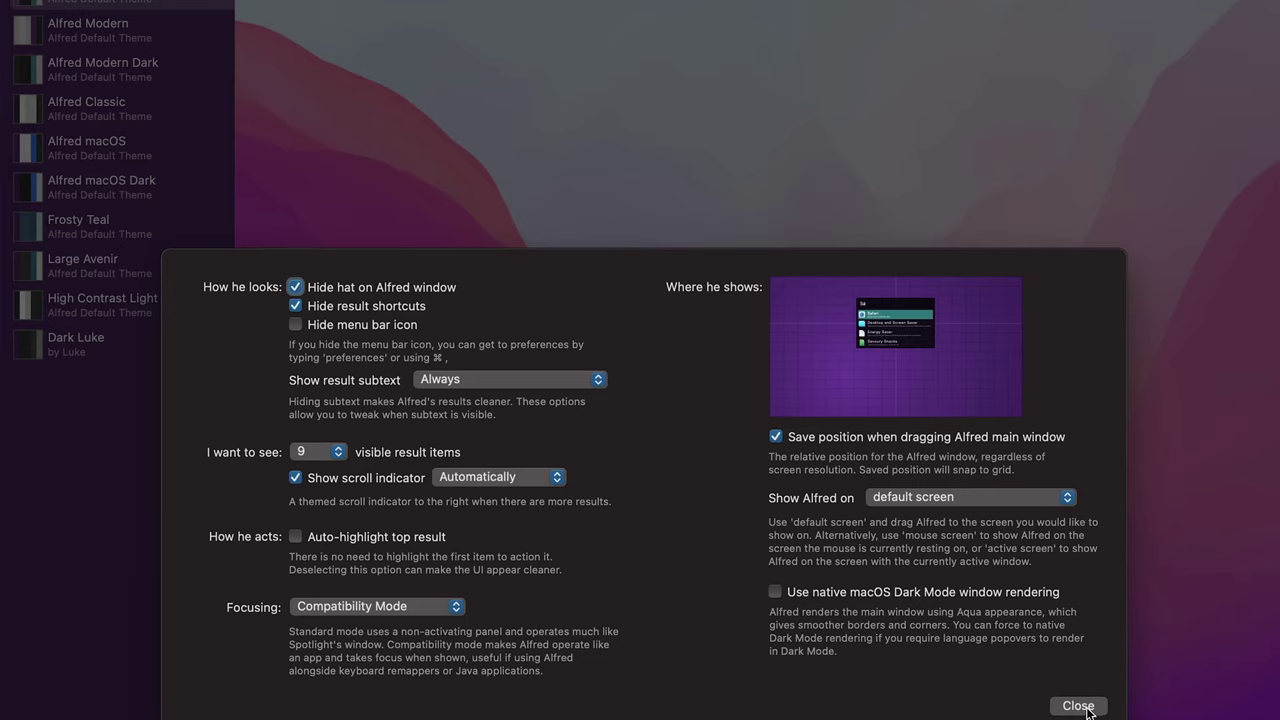
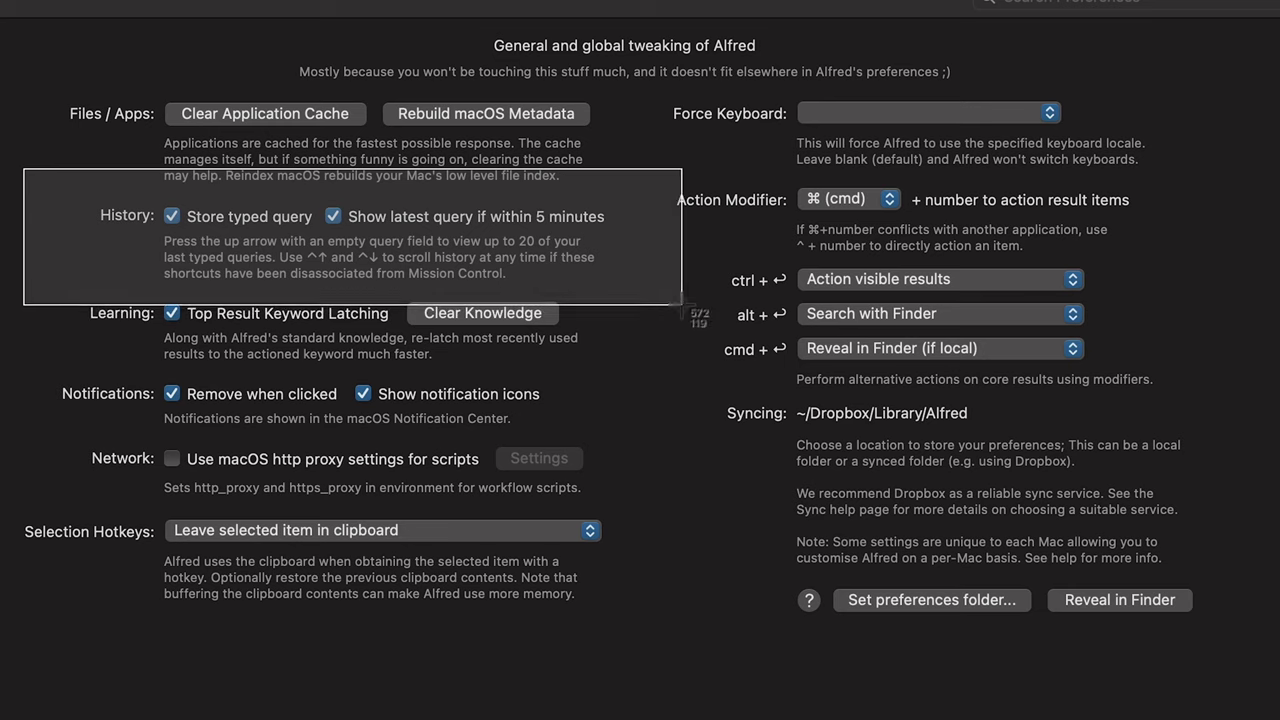
{"action": "key", "text": "alt+space"}
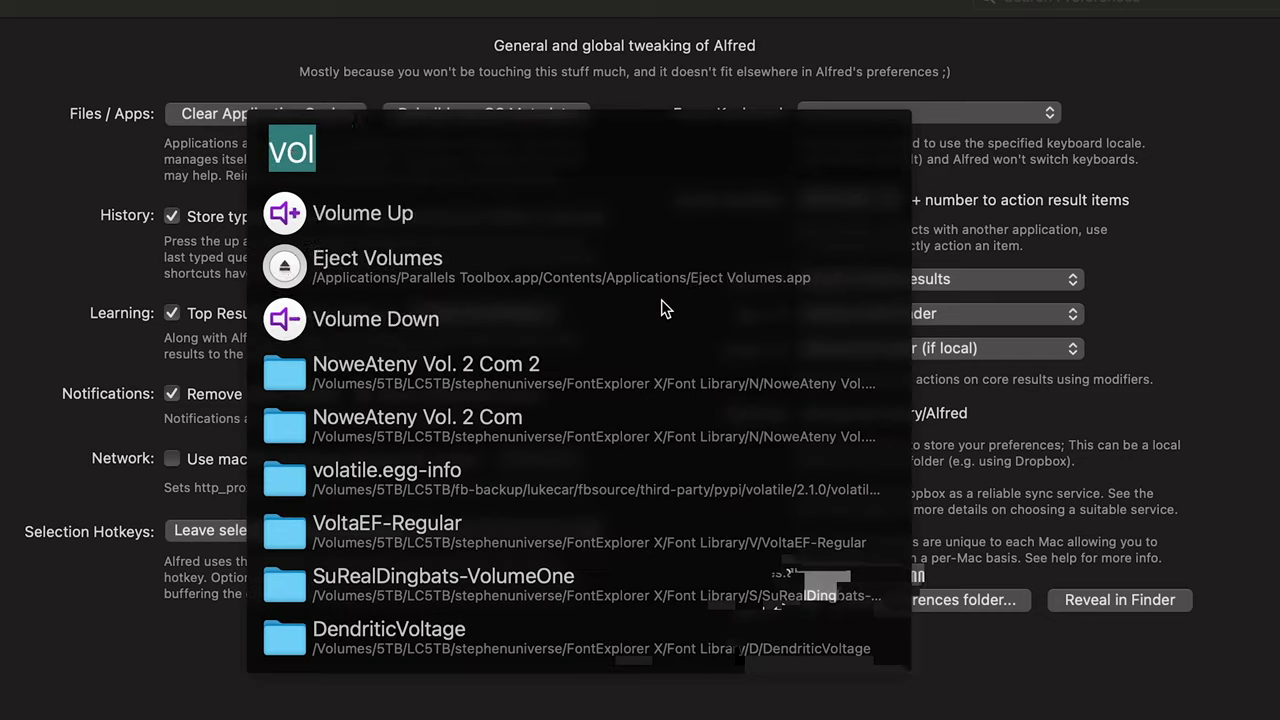
{"action": "key", "text": "Up"}
{"action": "key", "text": "Escape"}
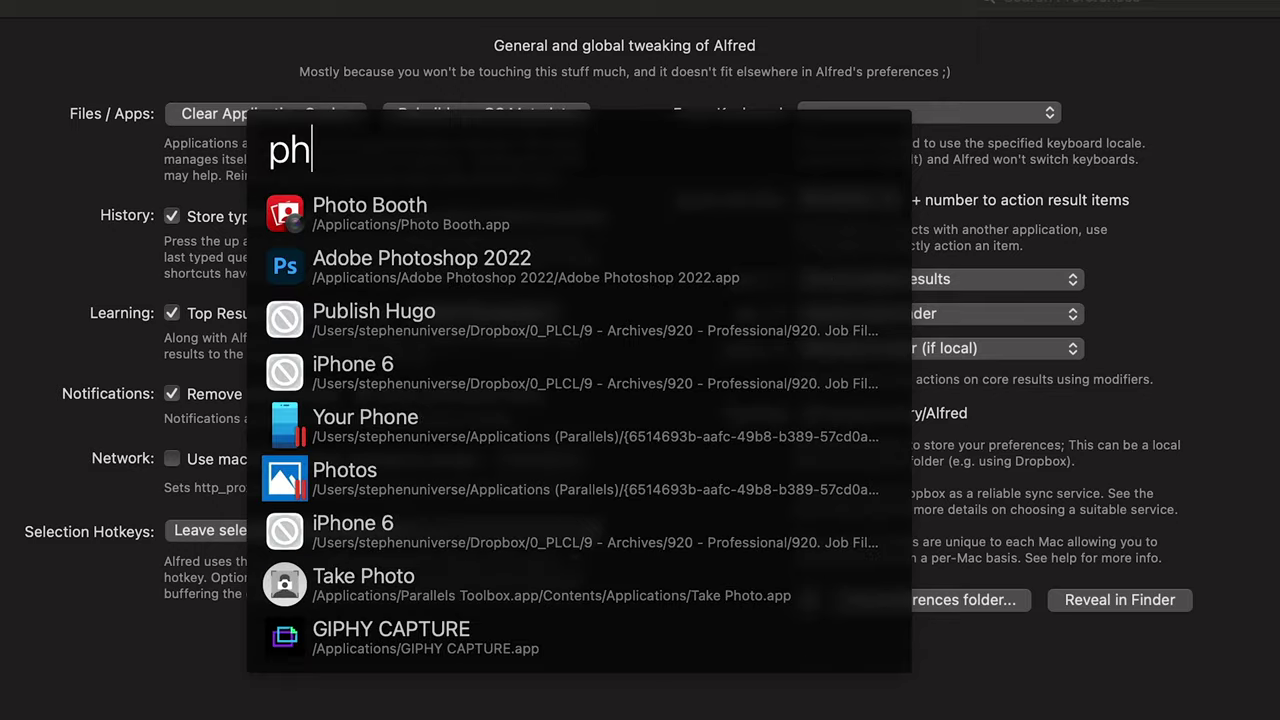
{"action": "key", "text": "Down"}
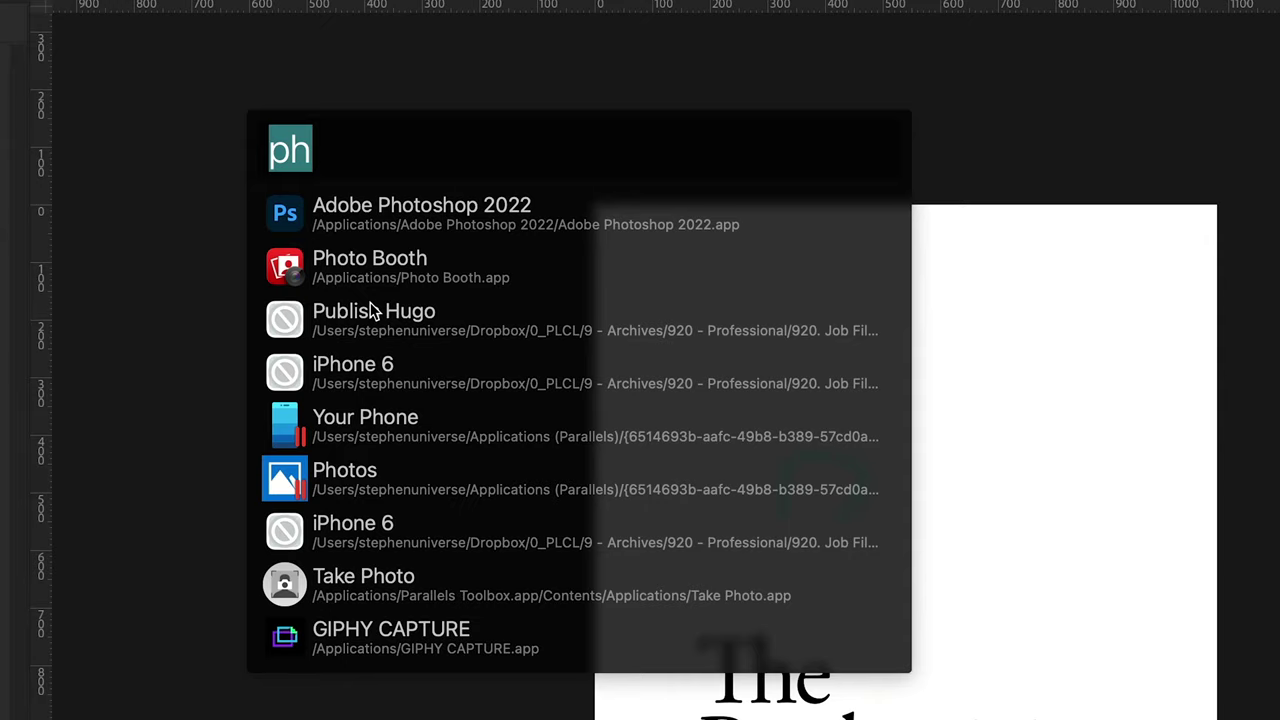
{"action": "key", "text": "Escape"}
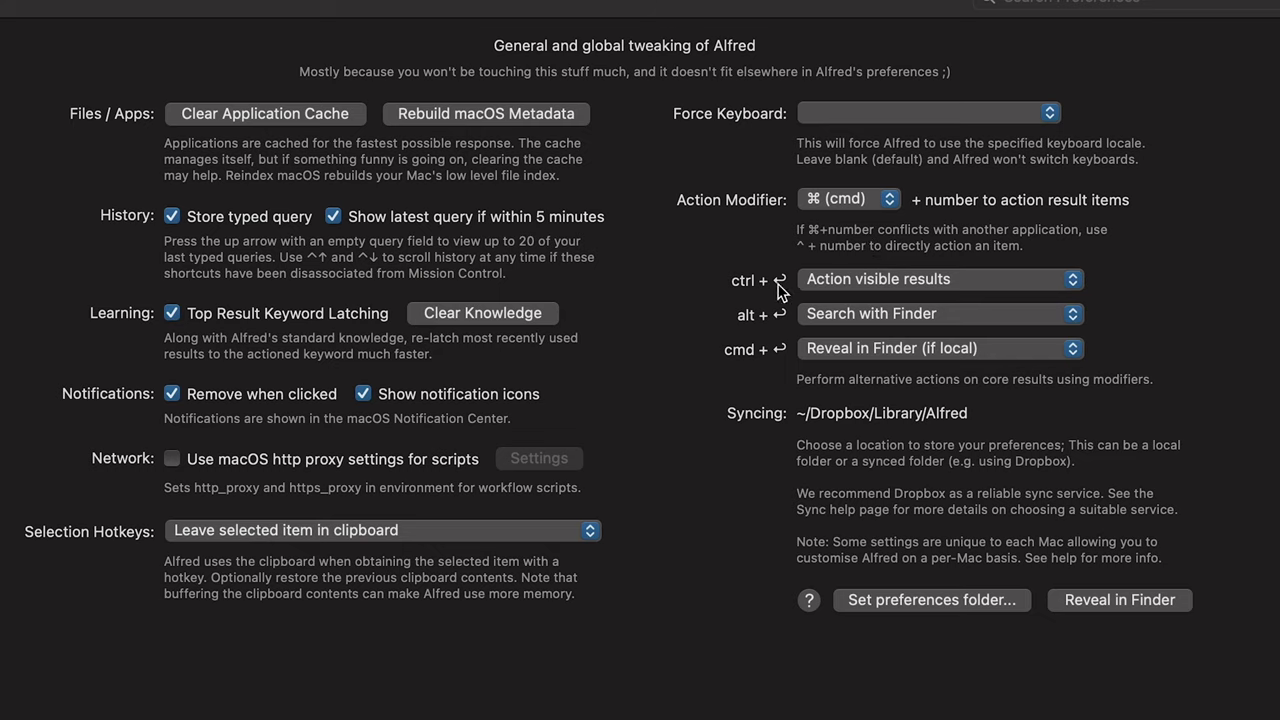
Step: Send the 'paris query to a Finder search with the alt+Return modifier action
{"action": "left_click", "coordinate": [845, 313]}
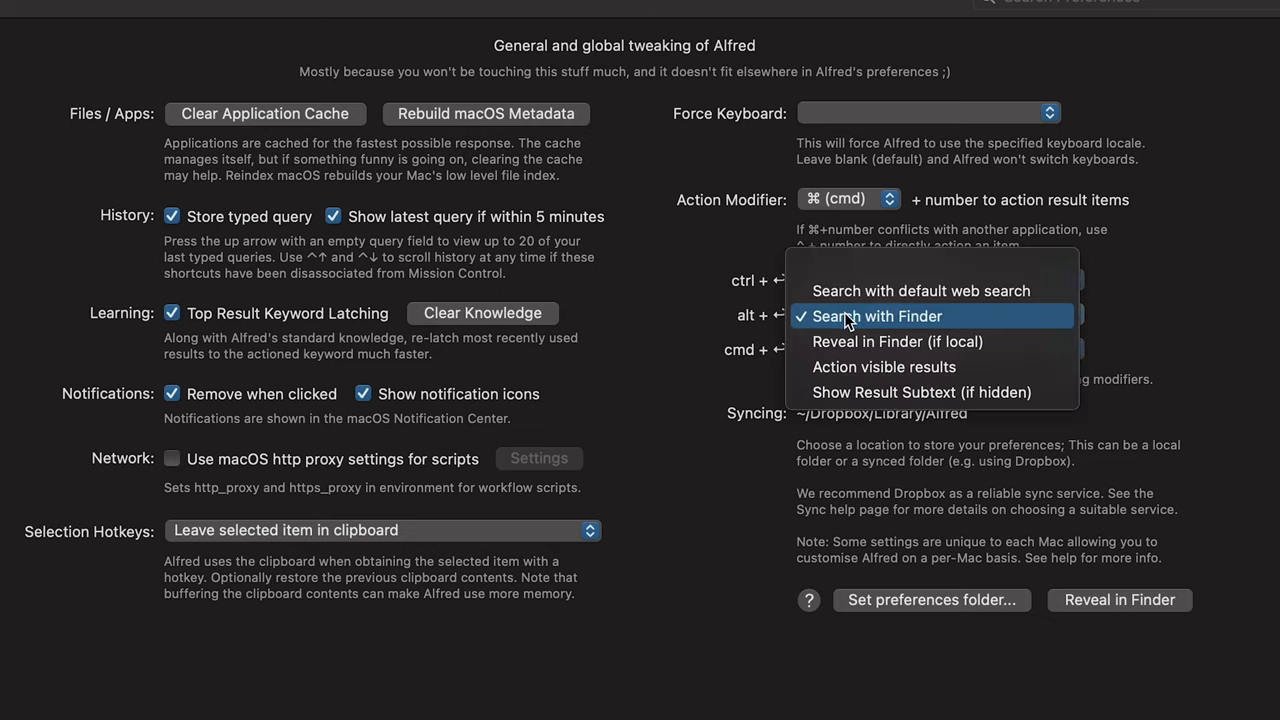
{"action": "key", "text": "alt+space"}
{"action": "type", "text": "'paris"}
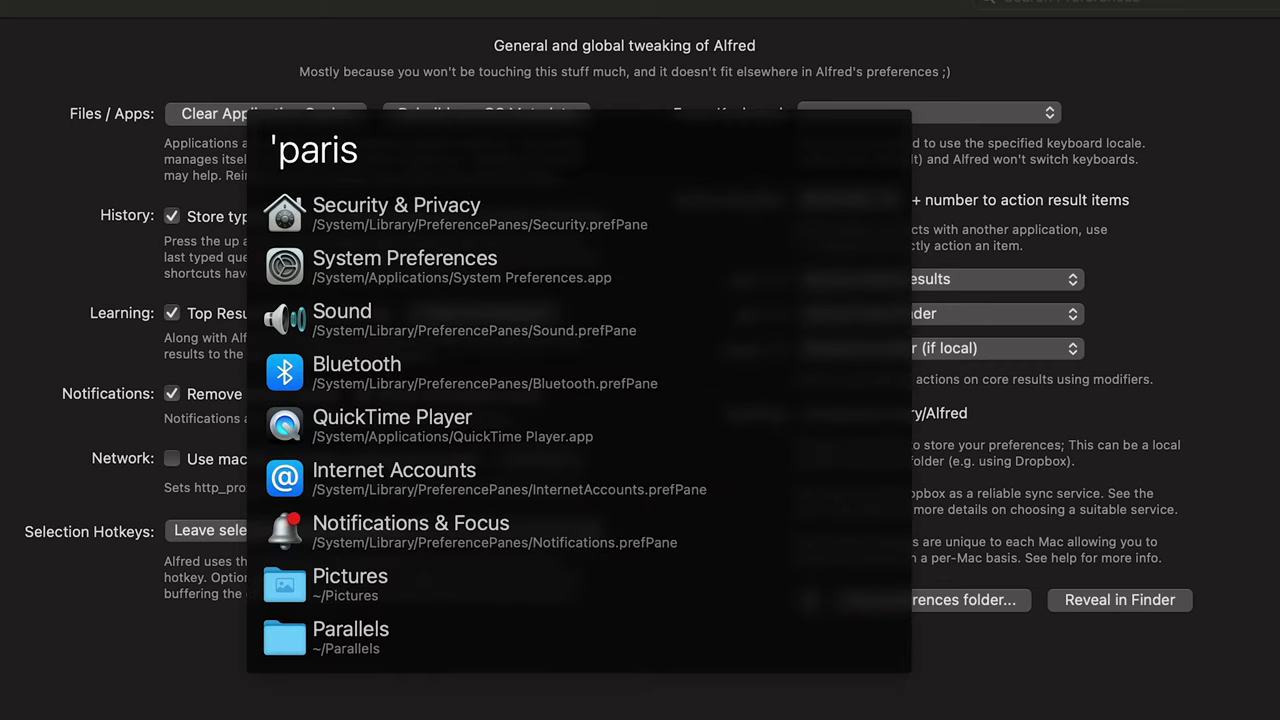
{"action": "key", "text": "alt+Return"}
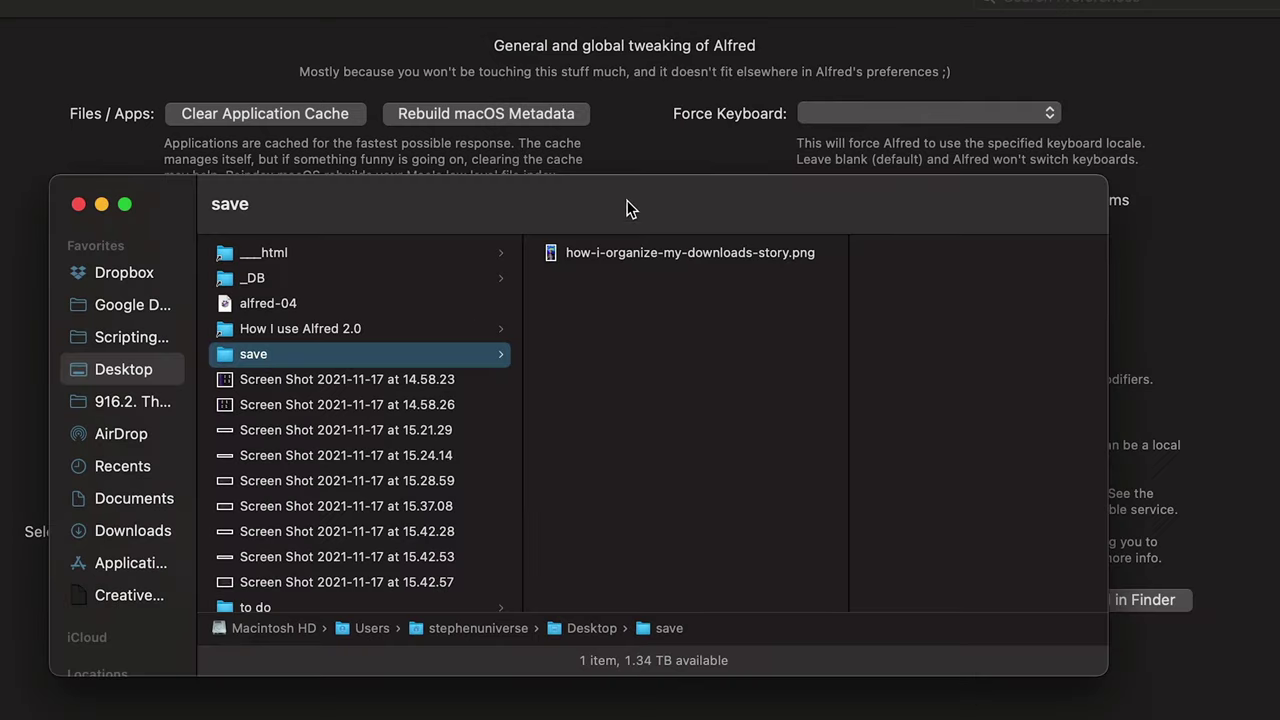
Step: Close the Finder search and query Alfred again for 'paris. files
{"action": "key", "text": "super+w"}
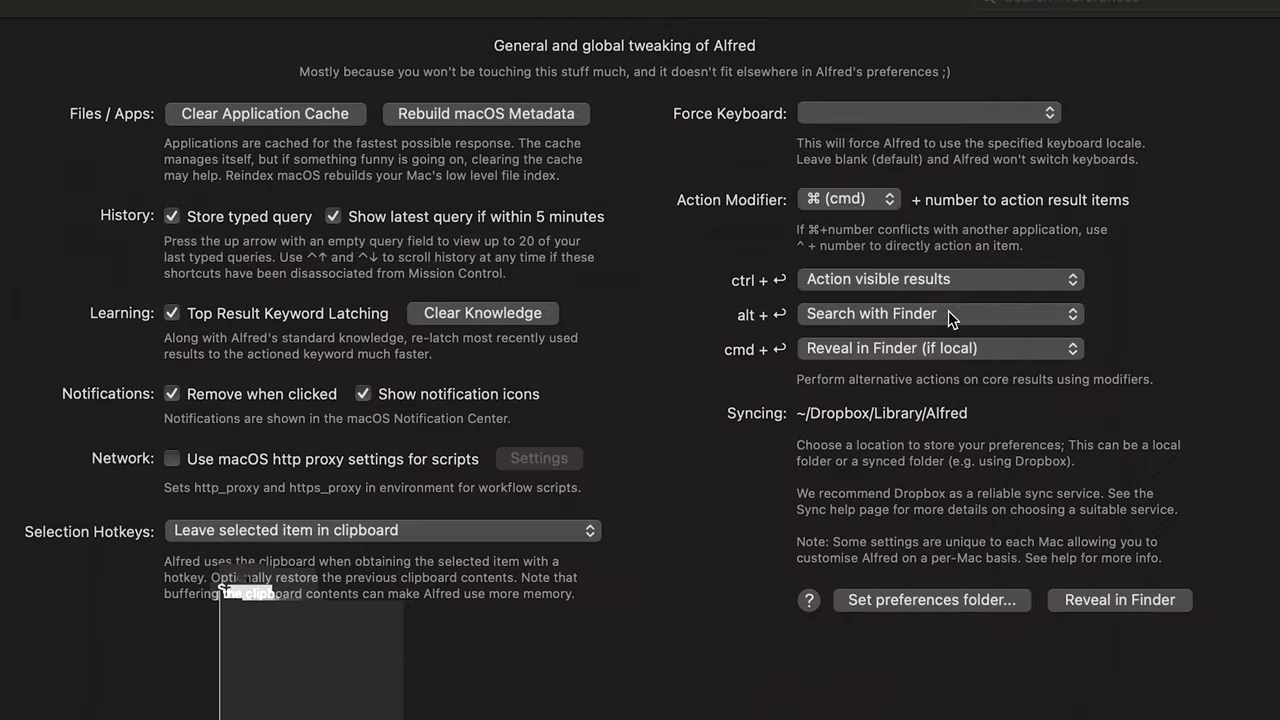
{"action": "key", "text": "alt+space"}
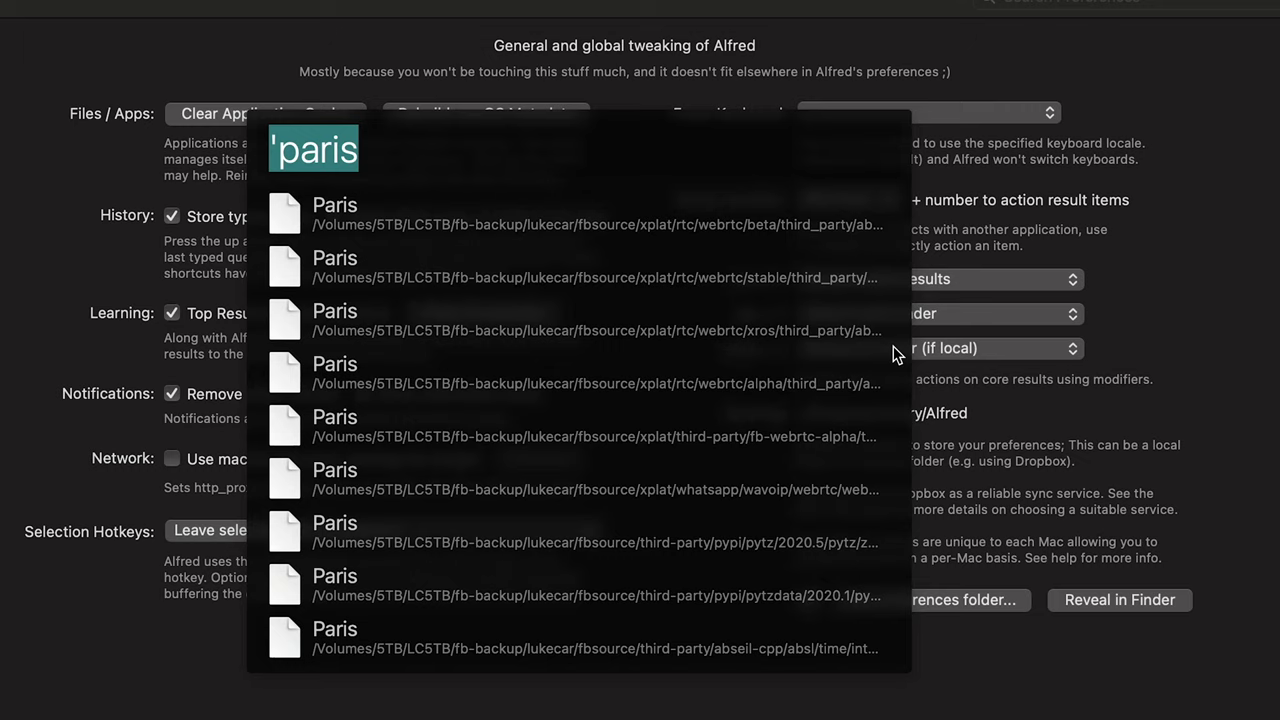
{"action": "type", "text": "'paris."}
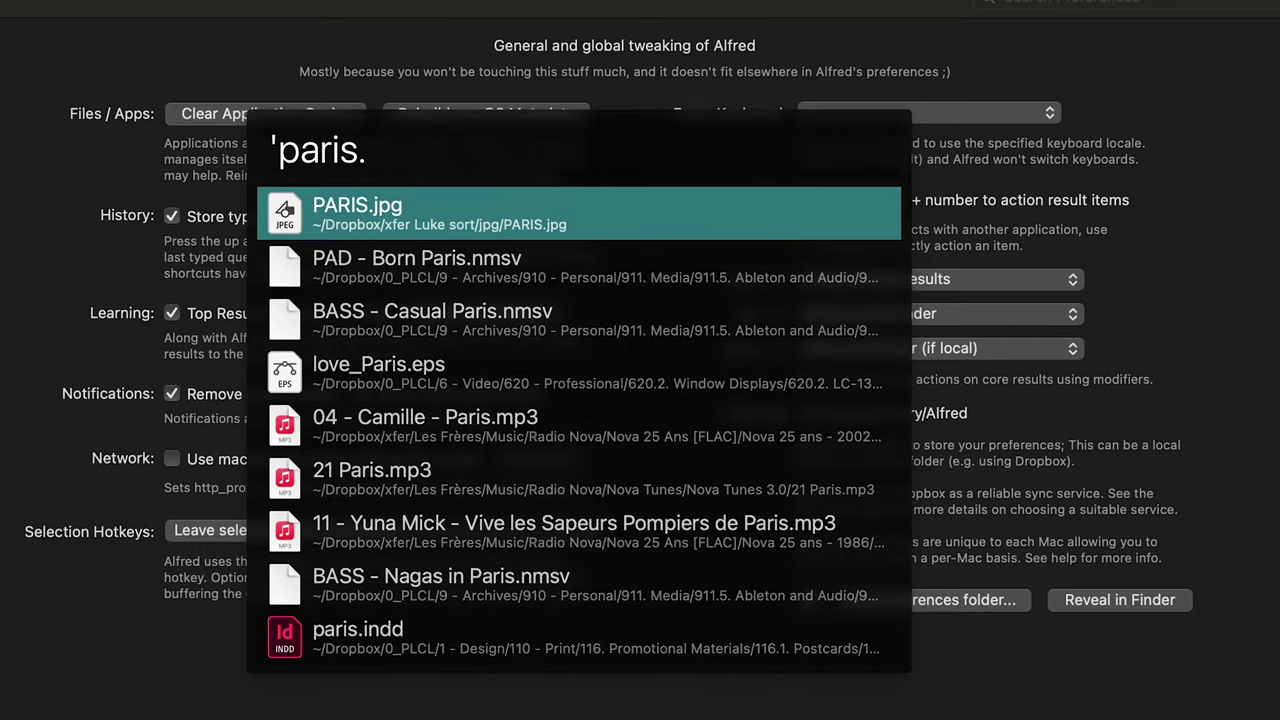
Step: Reveal PARIS.jpg in Finder, then try the query screenshots'paris and dismiss Alfred
{"action": "key", "text": "cmd+Return"}
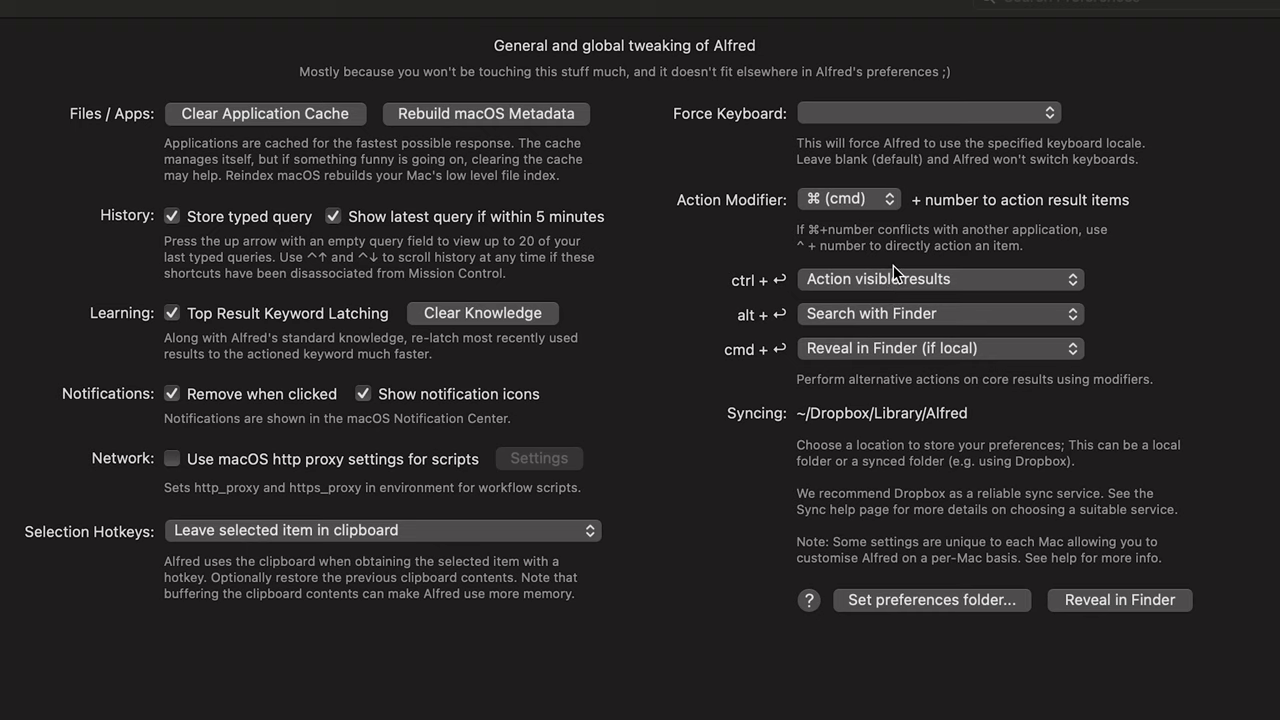
{"action": "key", "text": "alt+space"}
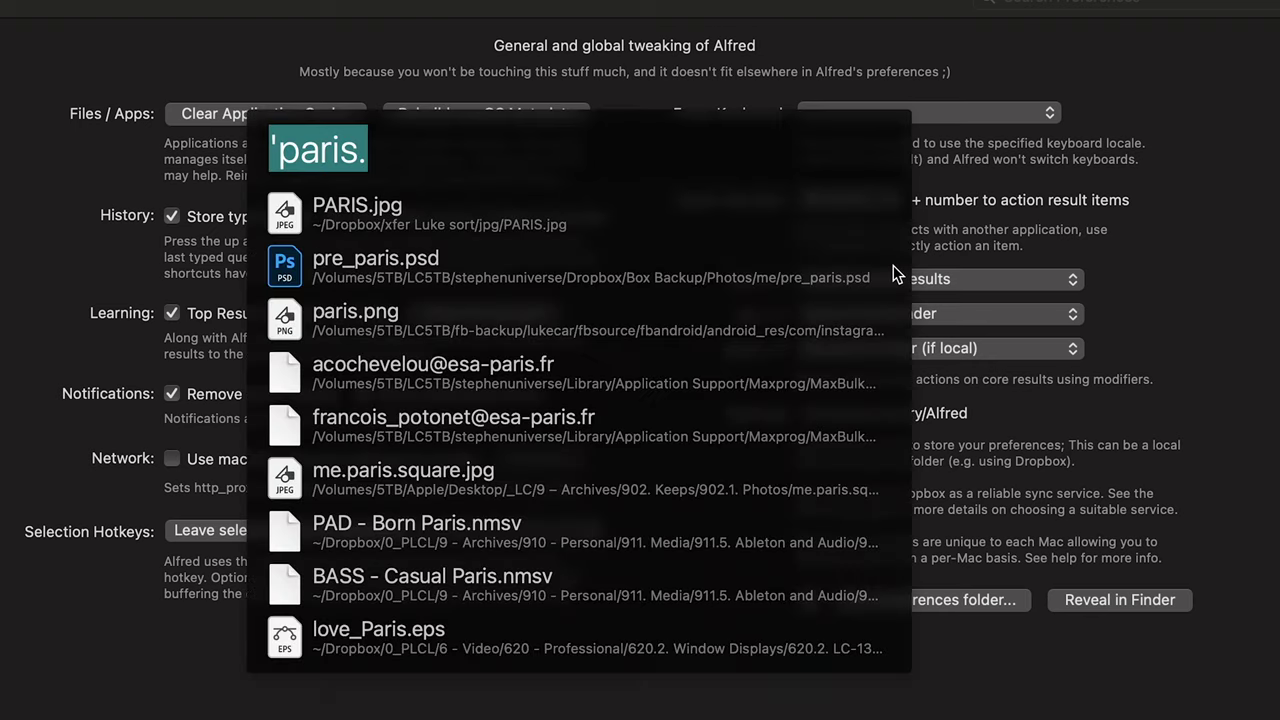
{"action": "type", "text": "scre"}
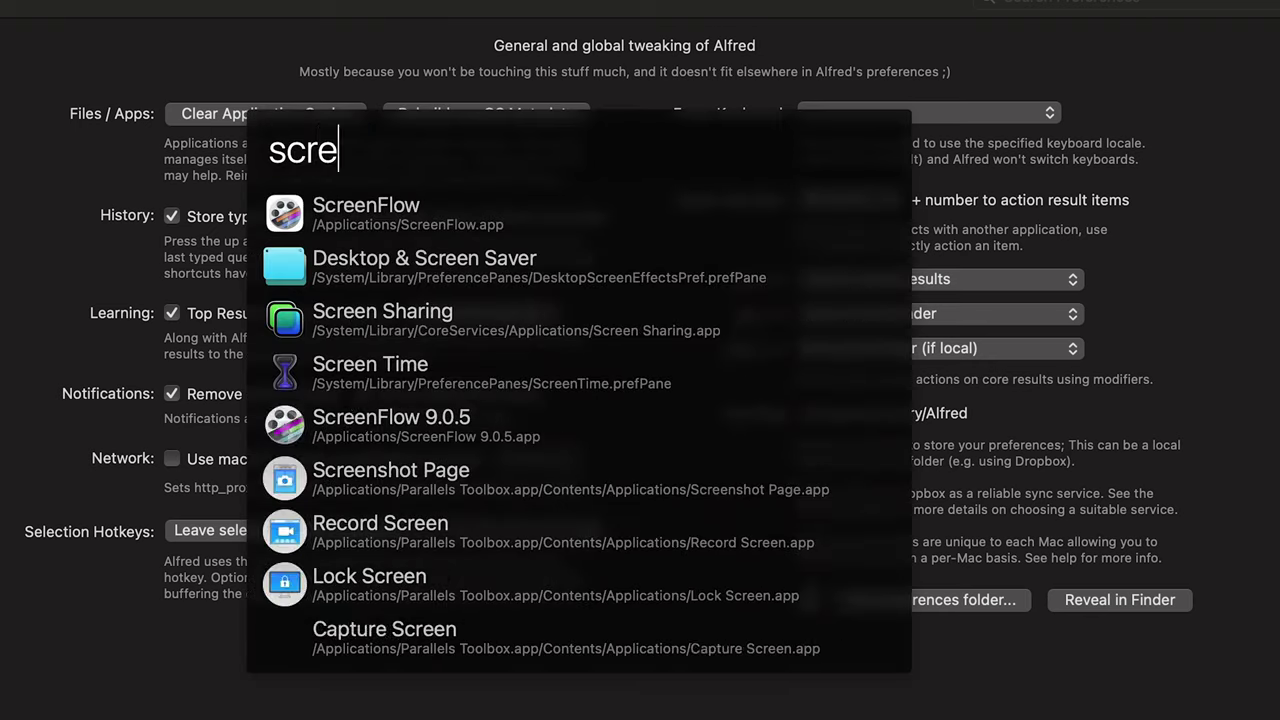
{"action": "type", "text": "enshots'paris"}
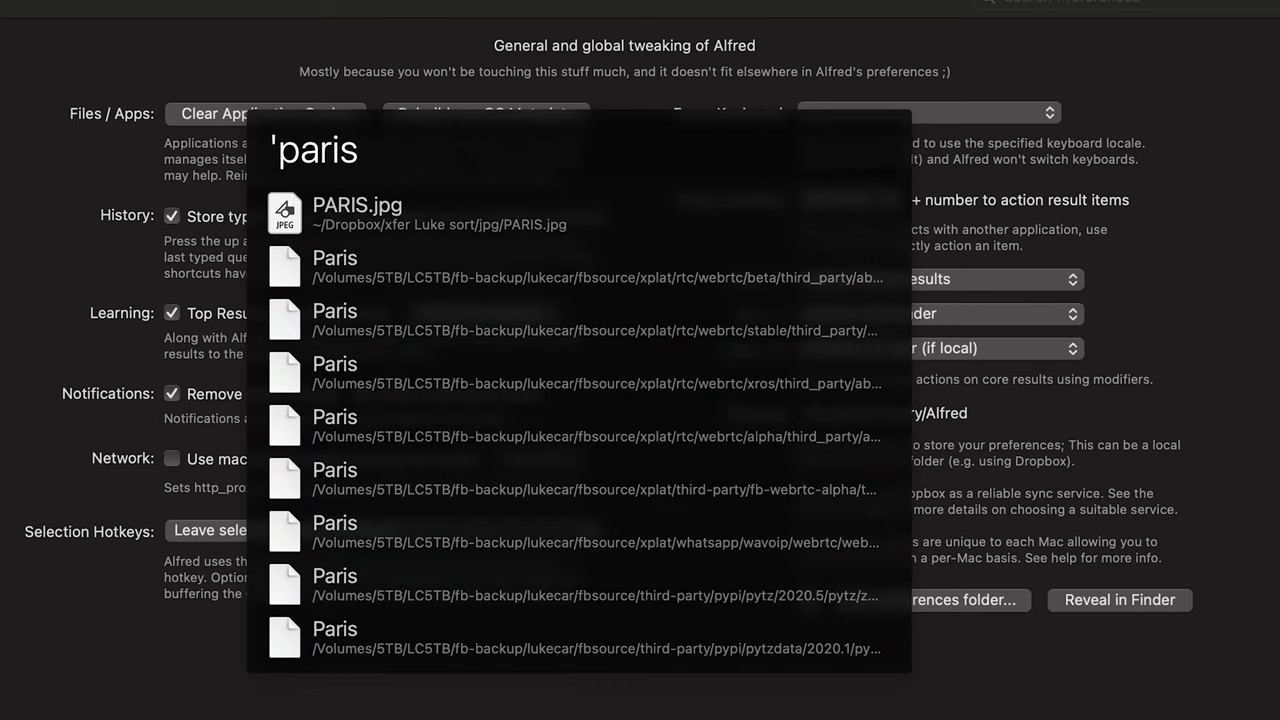
{"action": "key", "text": "Escape"}
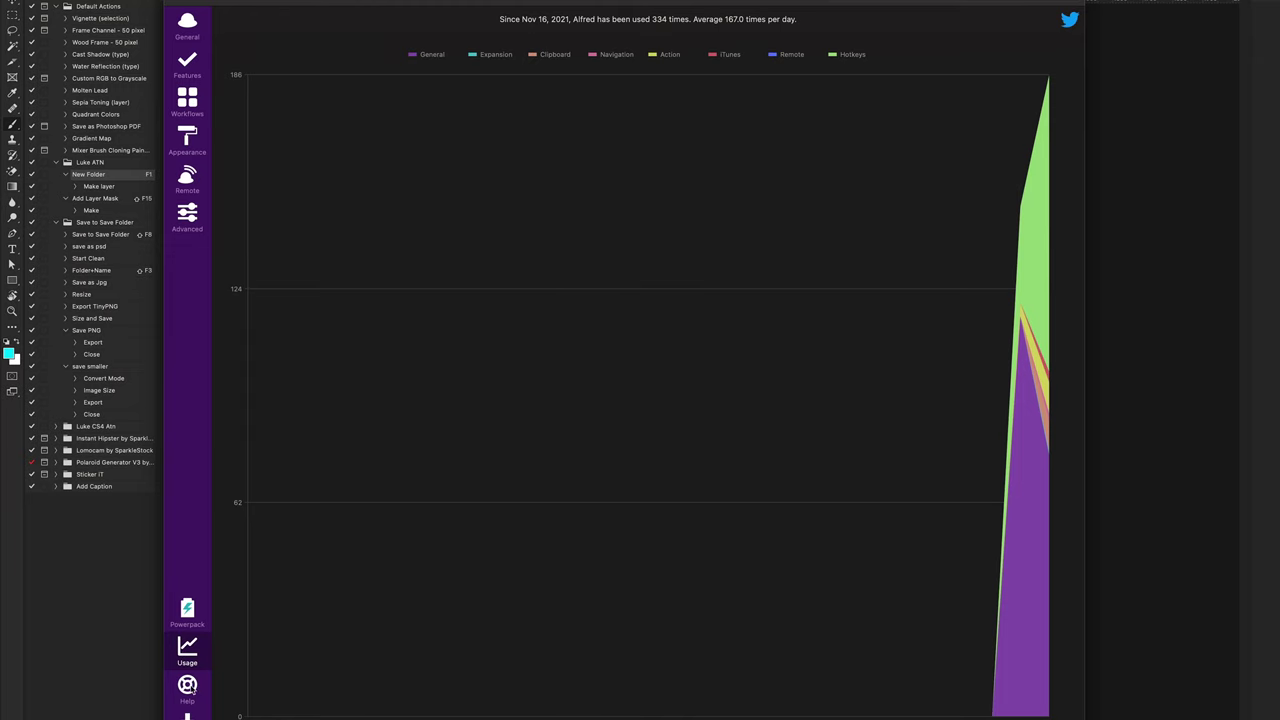
Step: Check for Alfred updates from the Help page of the preferences
{"action": "left_click", "coordinate": [187, 686]}
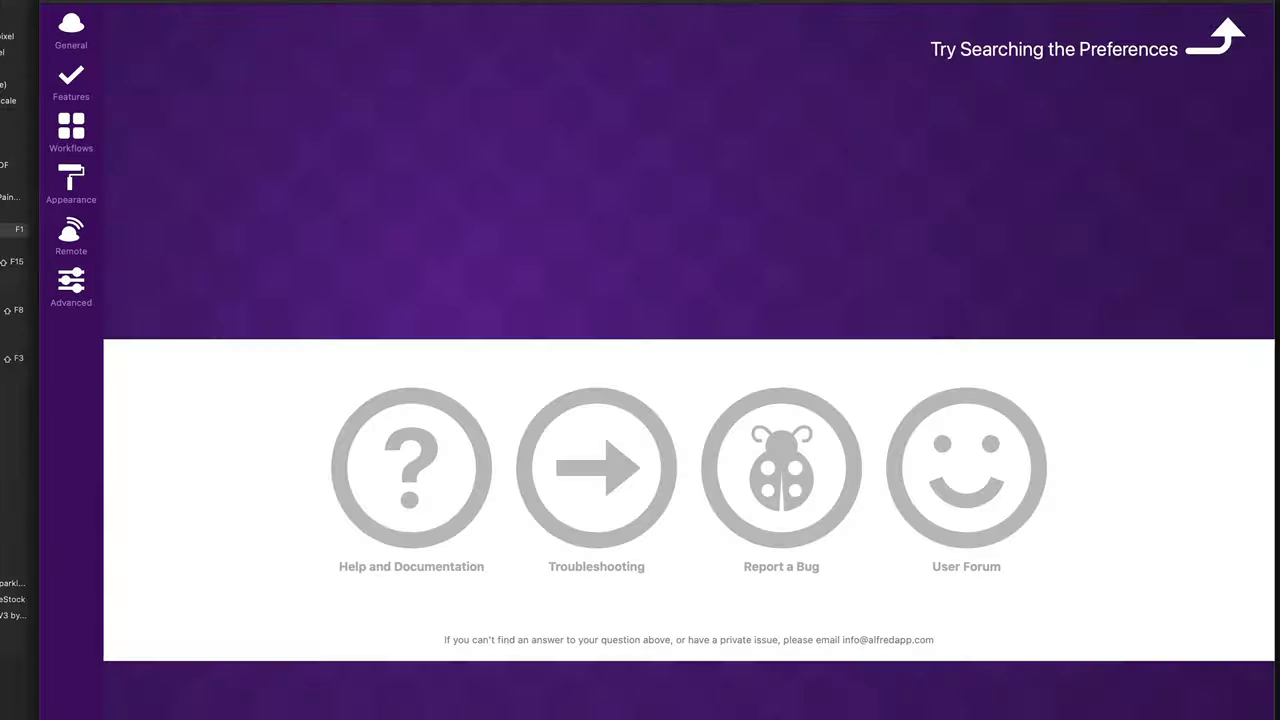
{"action": "left_click", "coordinate": [799, 408]}
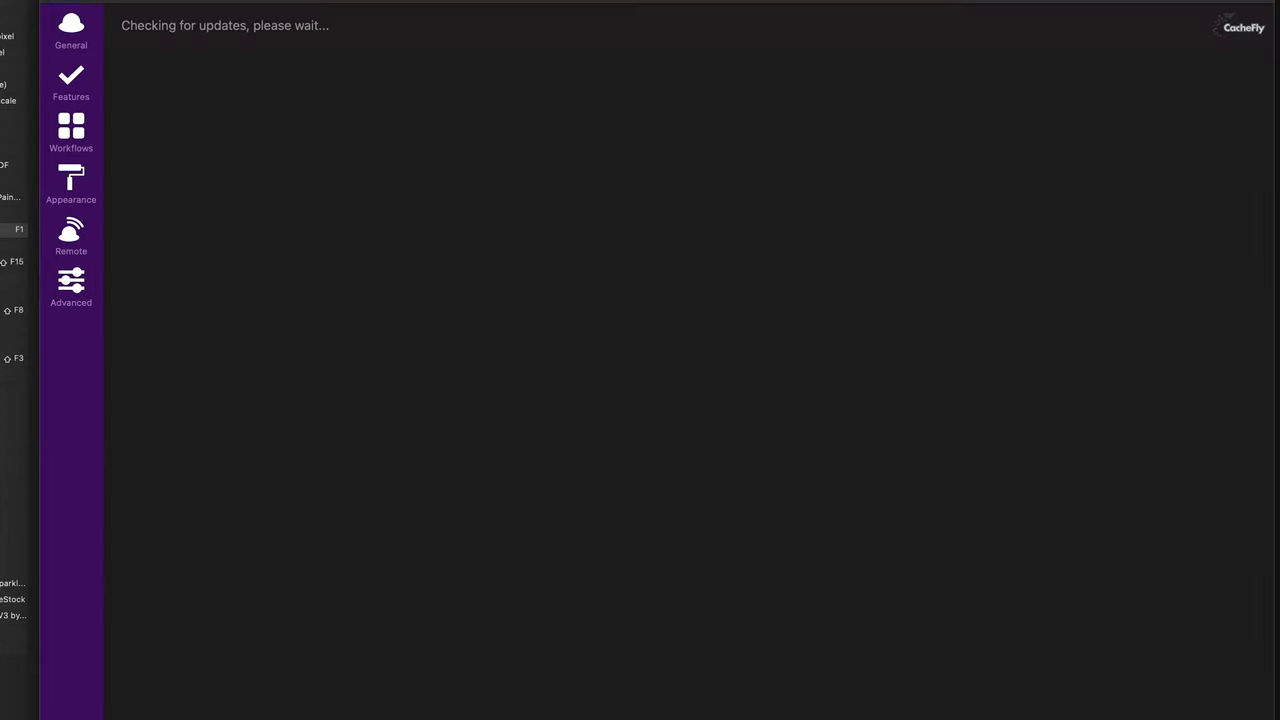